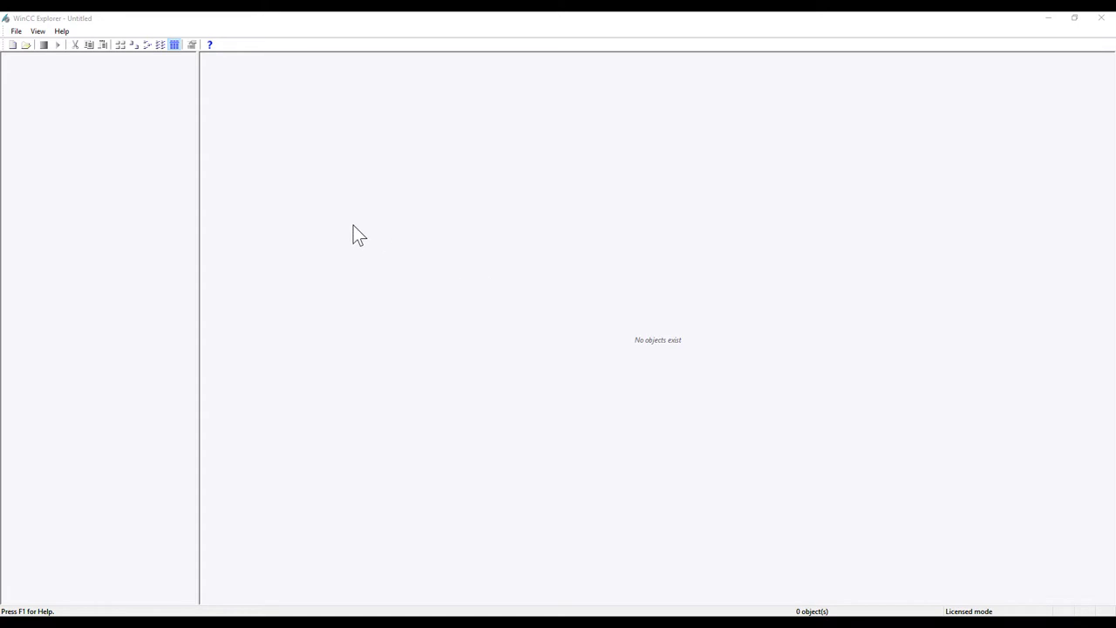
Step: Create a new single-user WinCC project named 'WebNavigator' in the default projects folder
{"action": "left_click", "coordinate": [13, 45]}
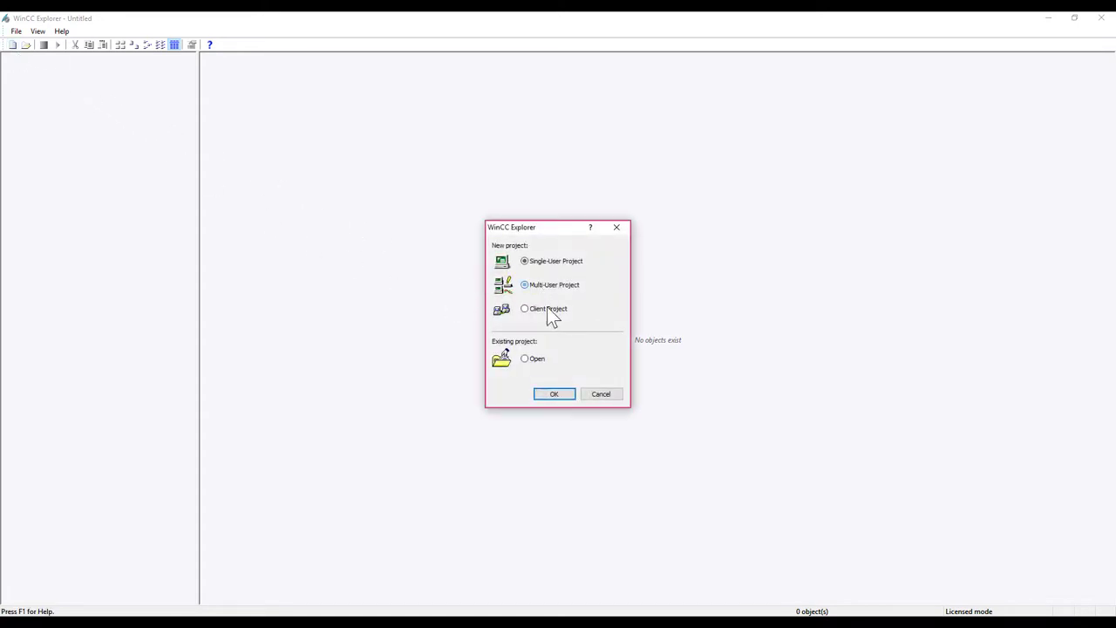
{"action": "left_click", "coordinate": [554, 394]}
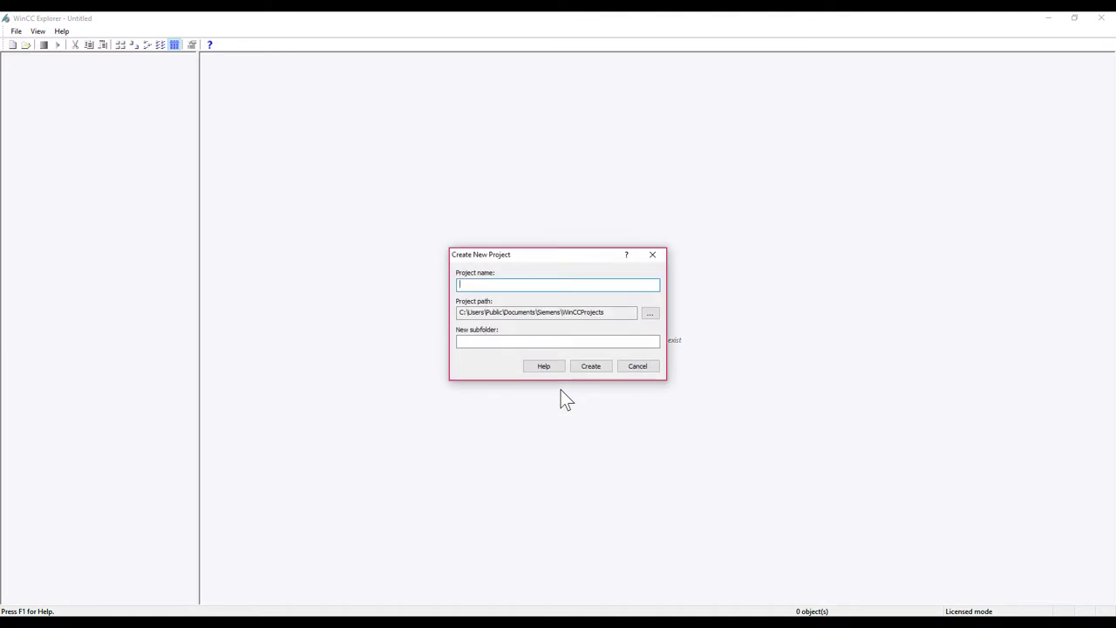
{"action": "type", "text": "WebNavigator"}
{"action": "left_click", "coordinate": [592, 366]}
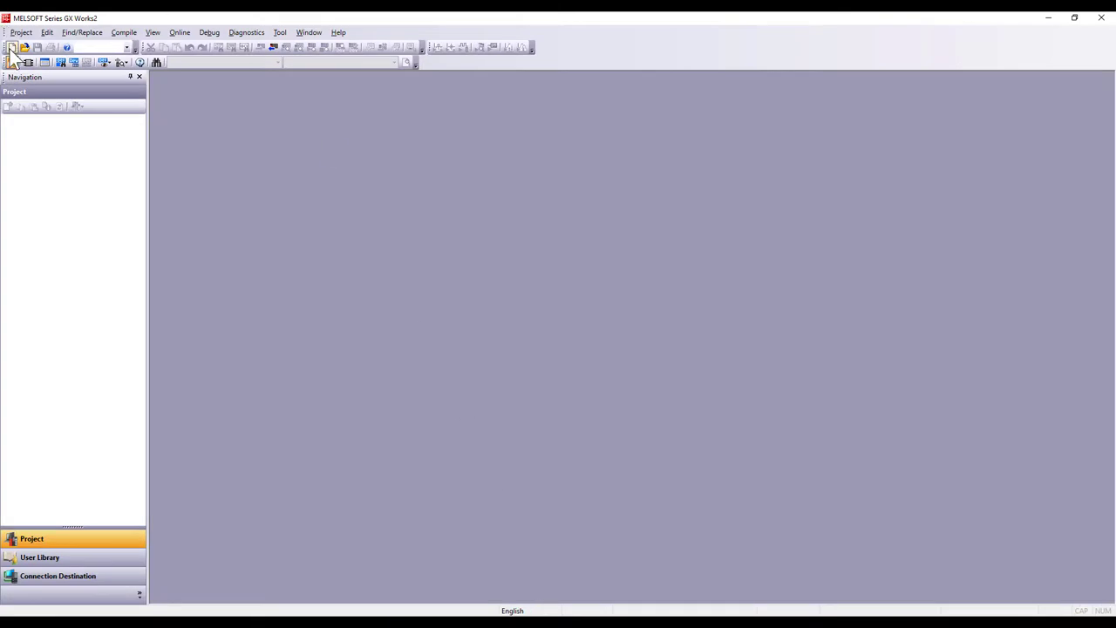
Step: Start a new QCPU (Q mode) Q00U simple ladder project
{"action": "left_click", "coordinate": [11, 47]}
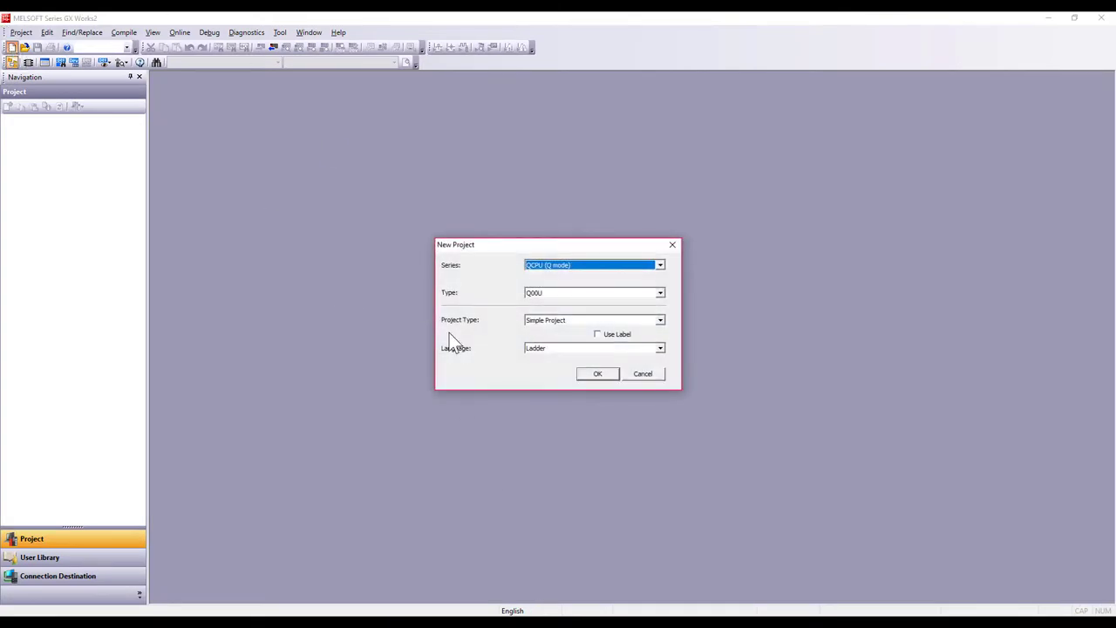
{"action": "left_click", "coordinate": [593, 375]}
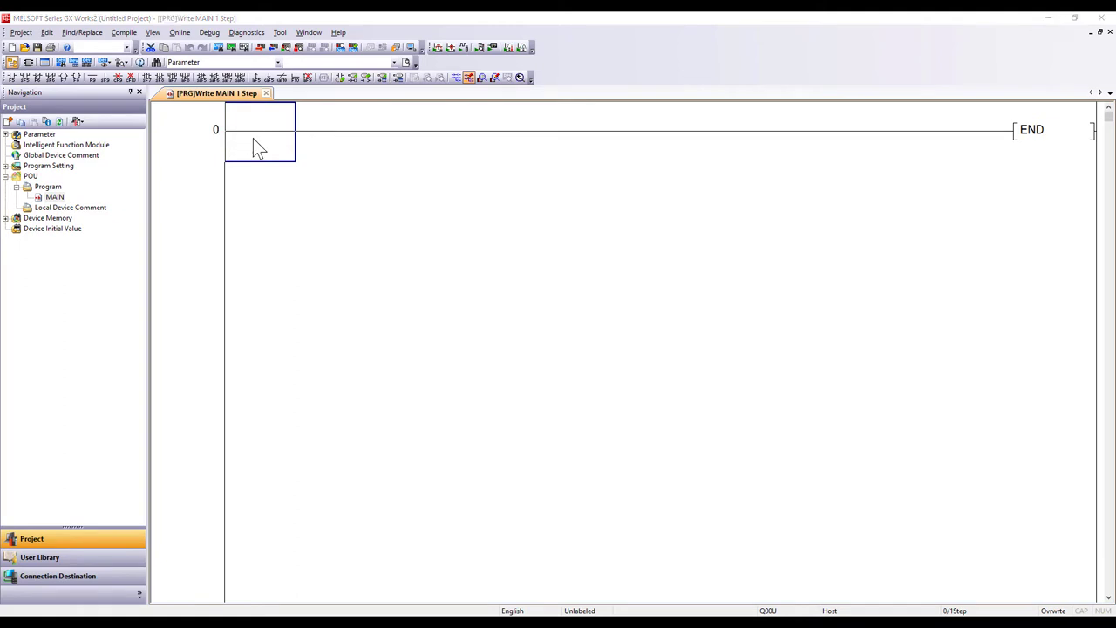
Step: Enter a rung with normally-open contact X0 driving output coil Y1
{"action": "key", "text": "F5"}
{"action": "type", "text": "x0"}
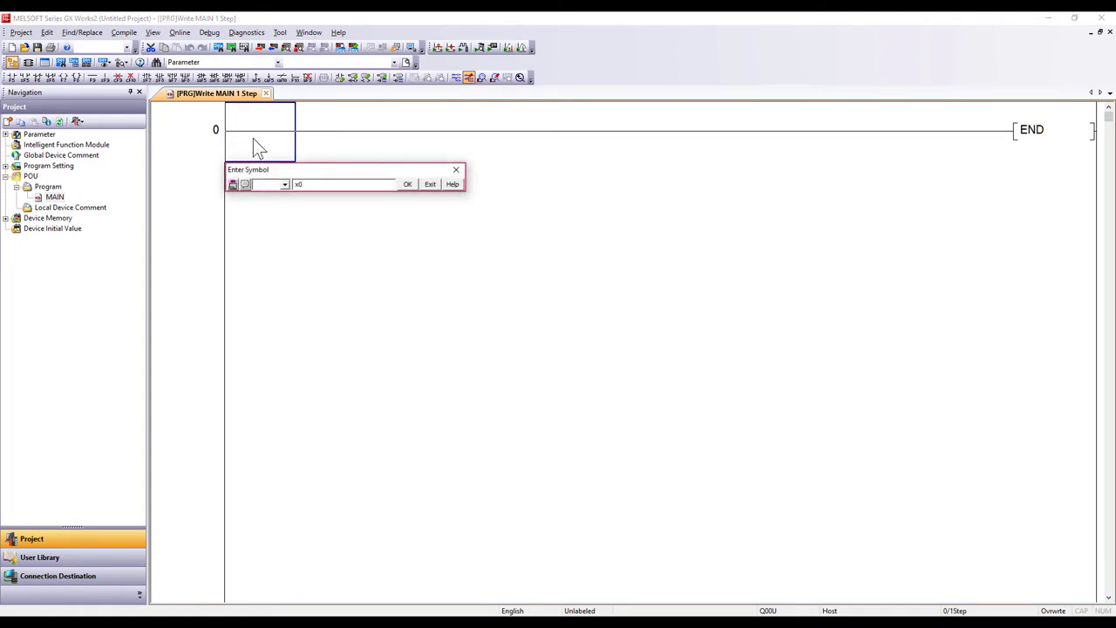
{"action": "key", "text": "Return"}
{"action": "key", "text": "F7"}
{"action": "type", "text": "y1"}
{"action": "key", "text": "Return"}
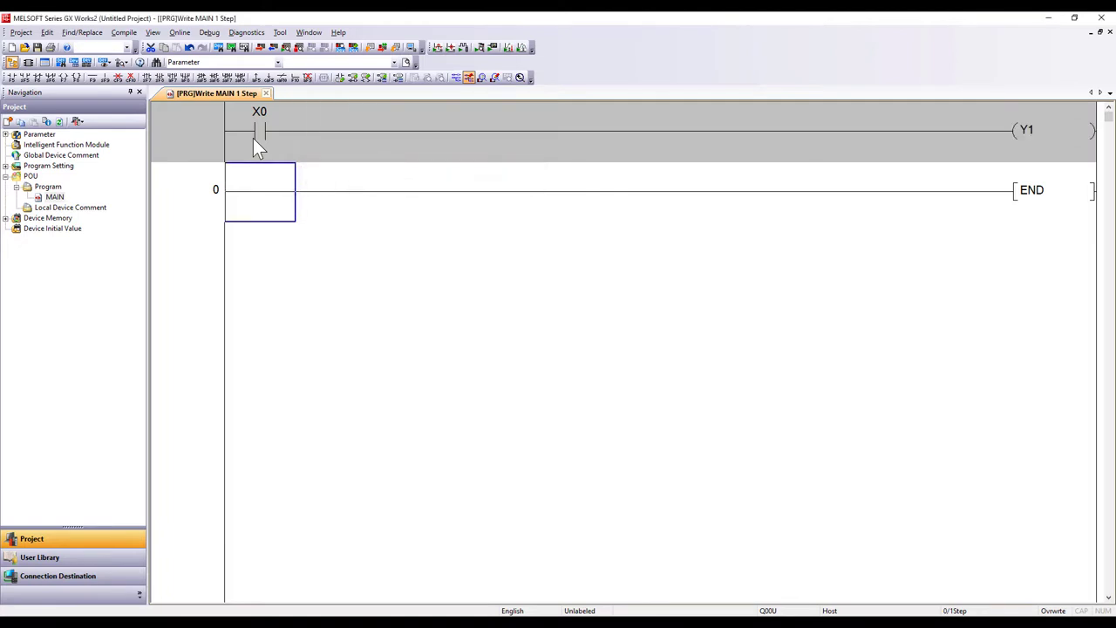
Step: Add a parallel Y1 holding contact and a series normally-closed X1 contact, then convert the ladder
{"action": "key", "text": "F5"}
{"action": "type", "text": "y1"}
{"action": "key", "text": "Return"}
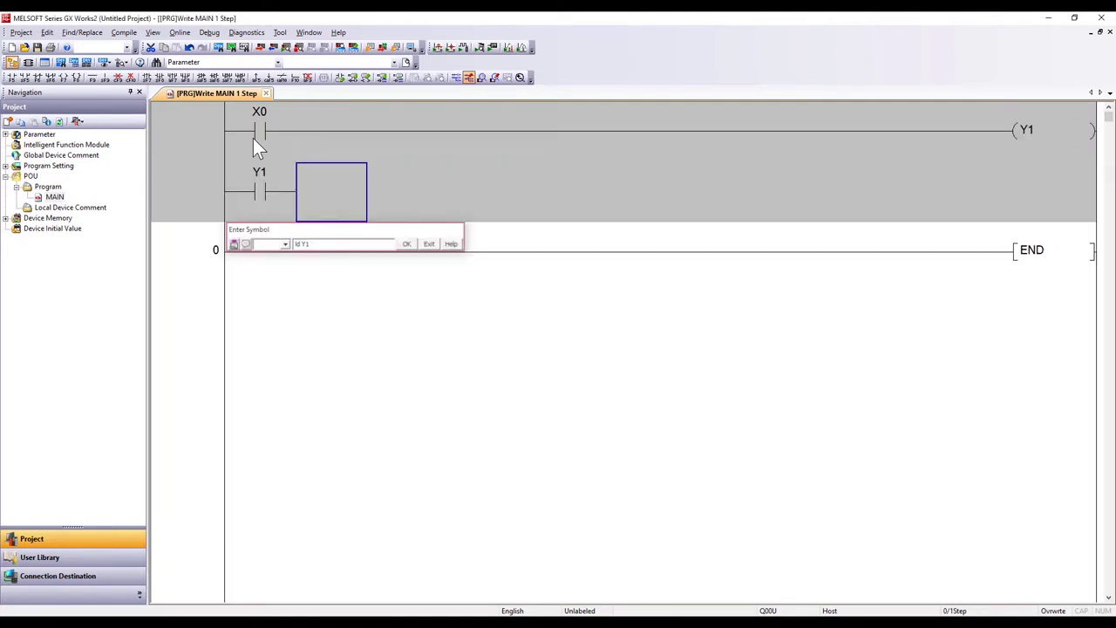
{"action": "key", "text": "Up"}
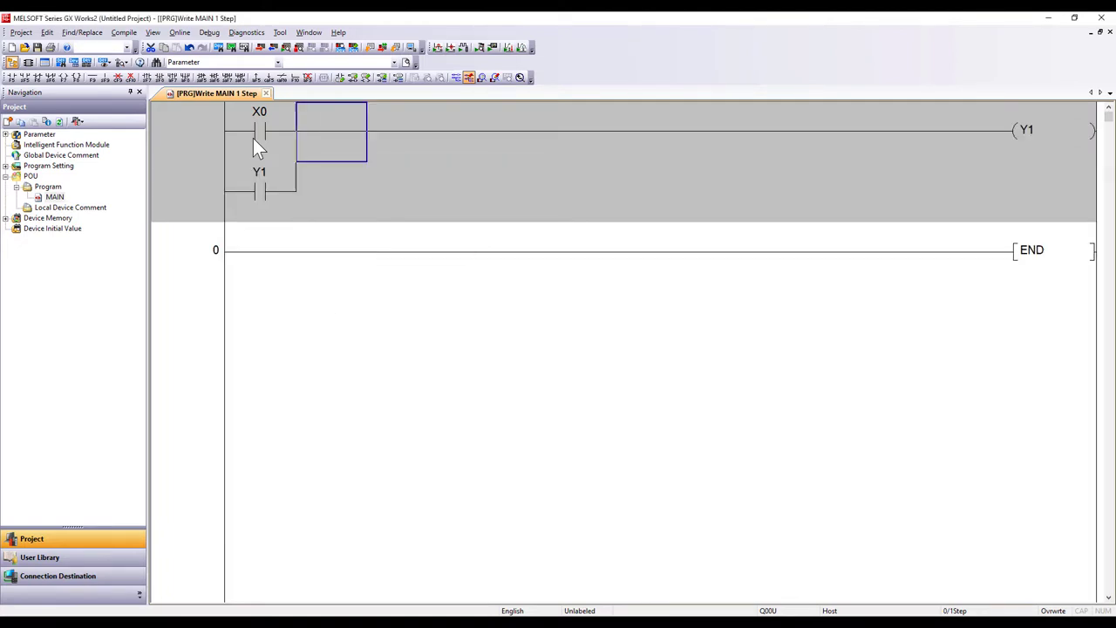
{"action": "type", "text": "ldi x1"}
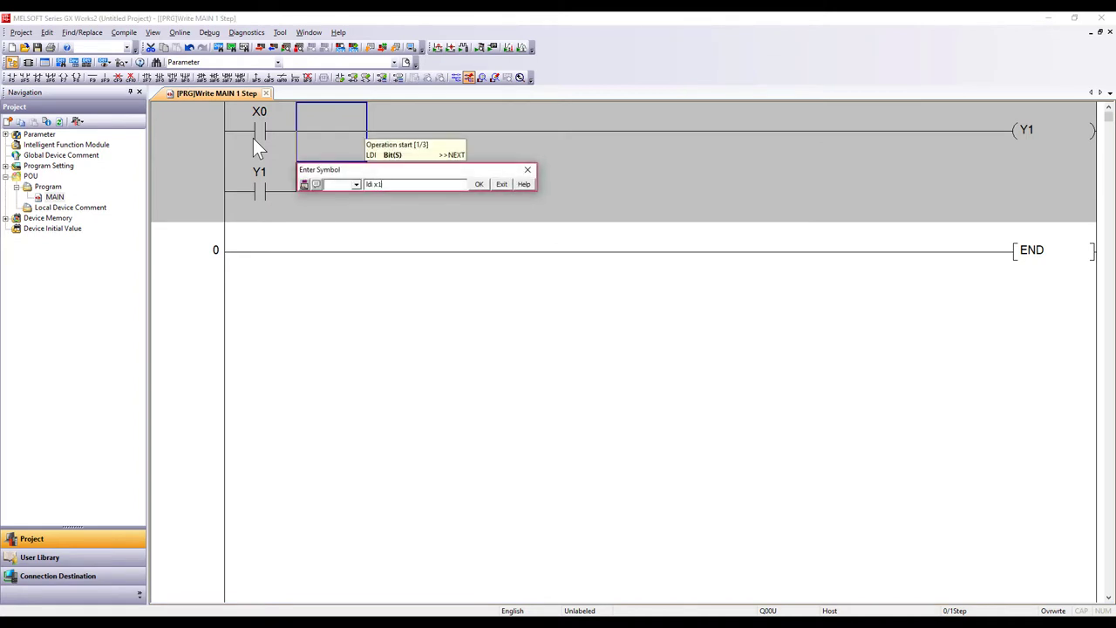
{"action": "key", "text": "Return"}
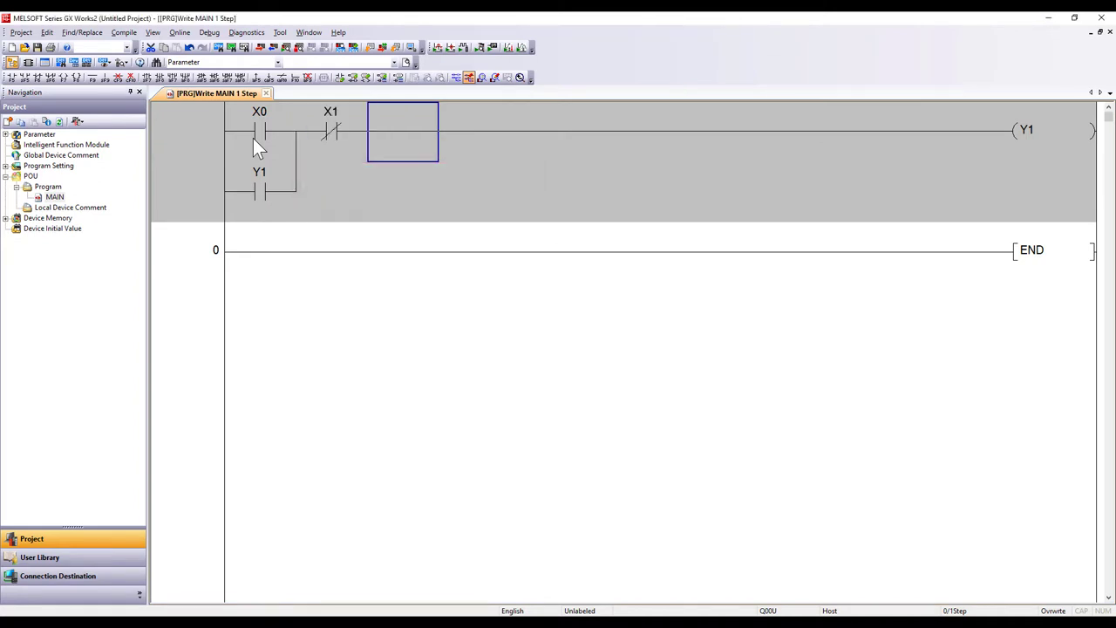
{"action": "key", "text": "F4"}
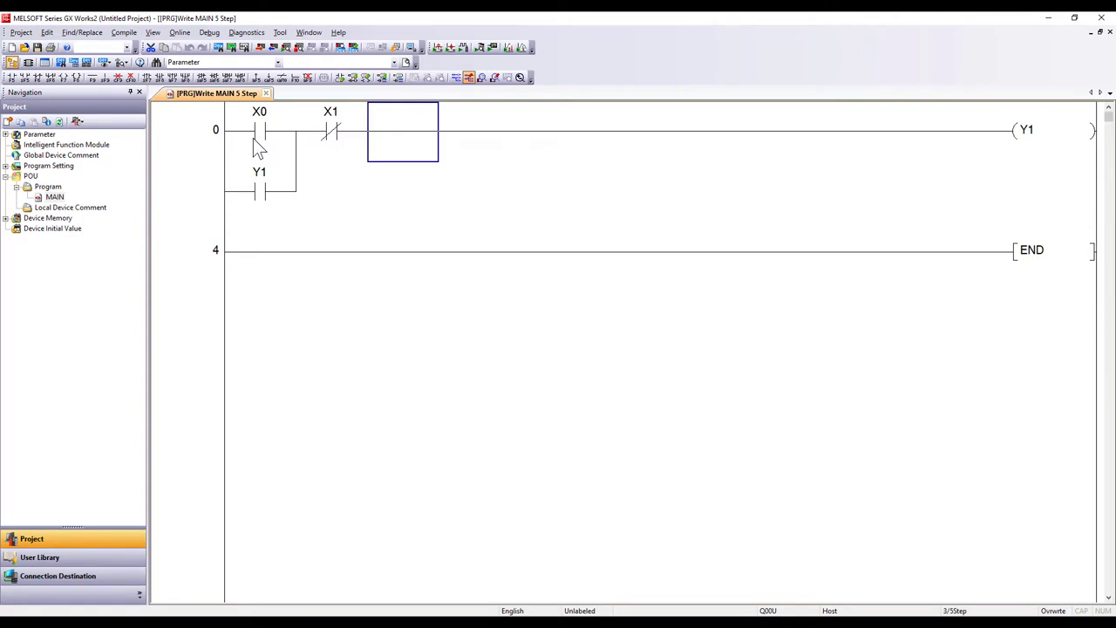
Step: Run the MAIN program in GX Simulator2 via Debug > Start/Stop Simulation
{"action": "left_click", "coordinate": [210, 33]}
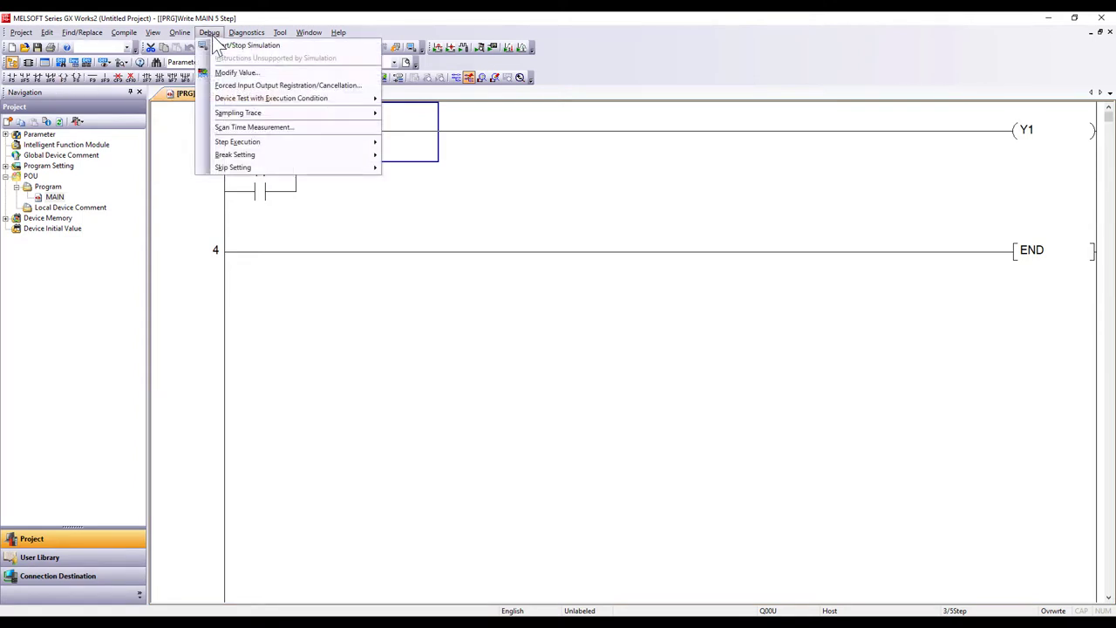
{"action": "left_click", "coordinate": [220, 46]}
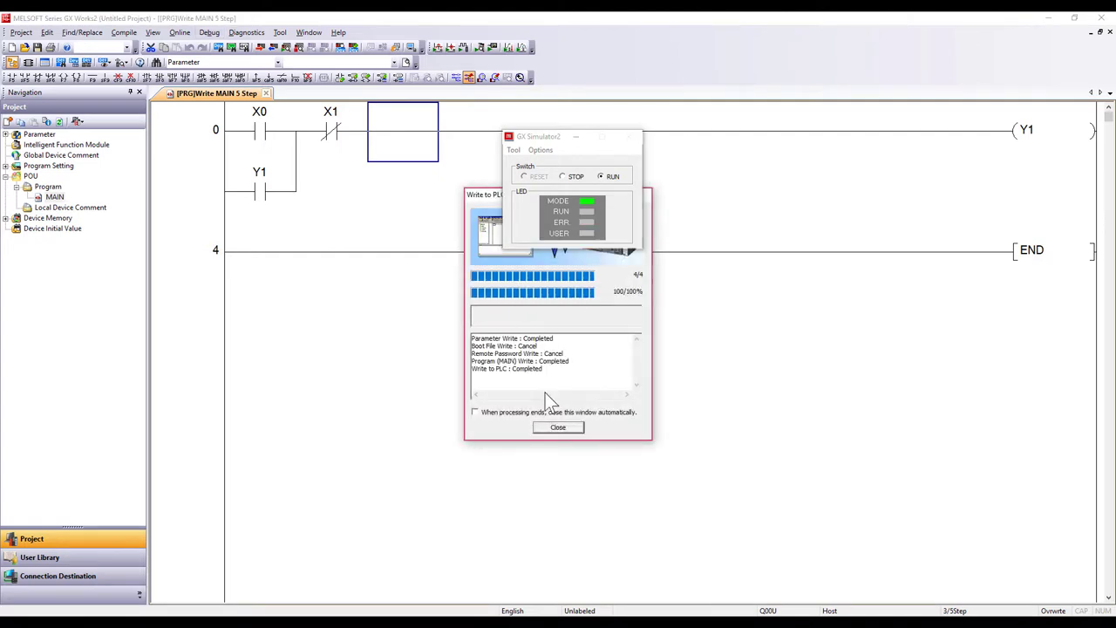
{"action": "left_click", "coordinate": [560, 427]}
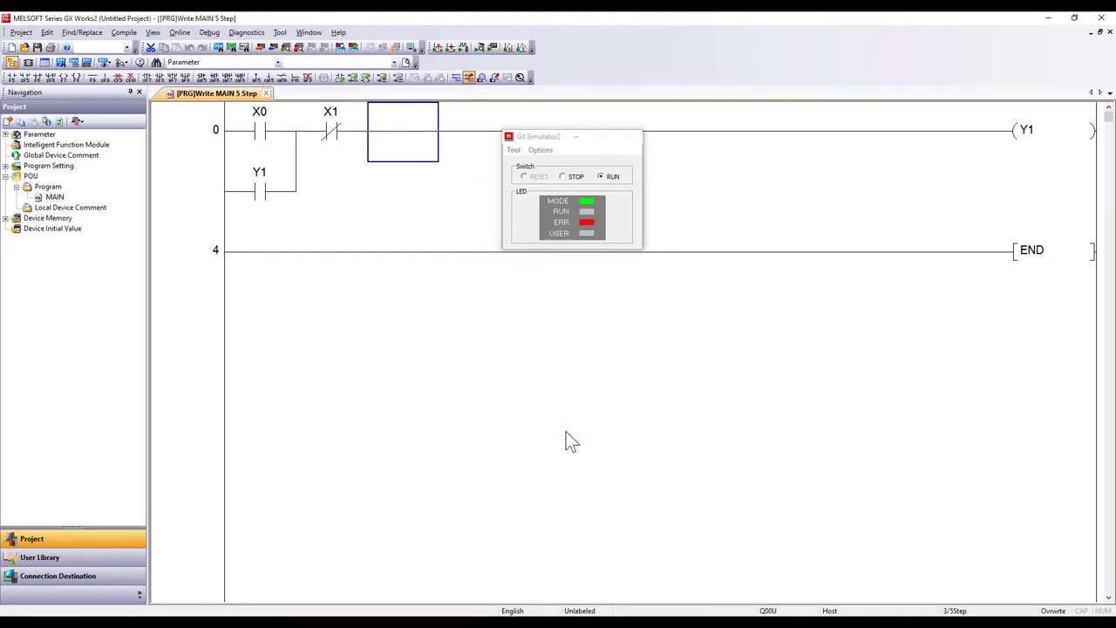
{"action": "left_click_drag", "start_coordinate": [544, 139], "coordinate": [797, 251]}
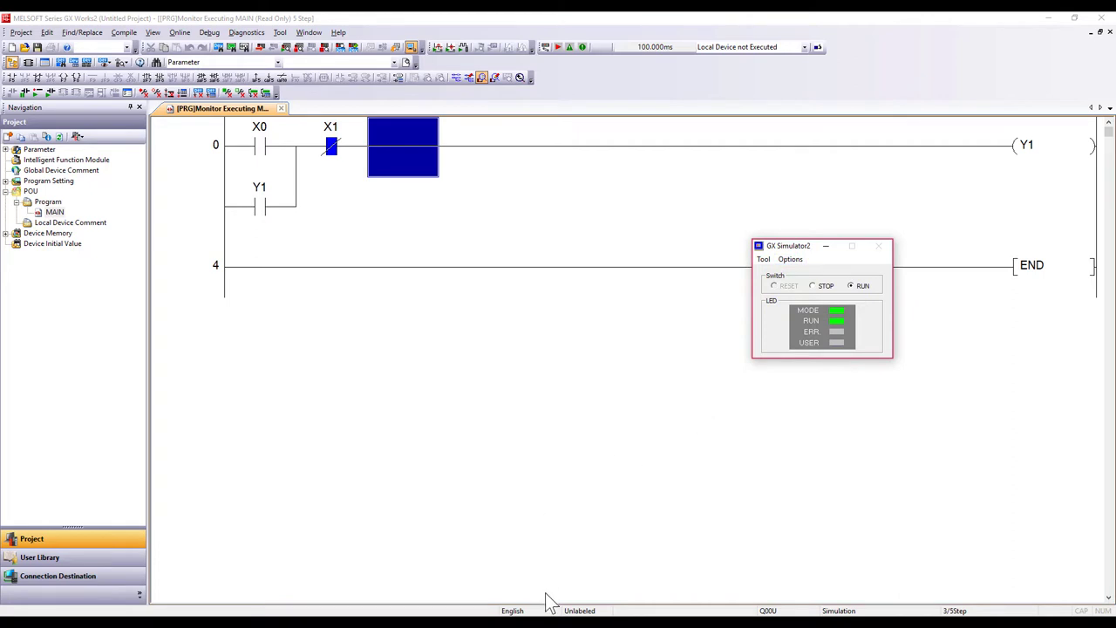
{"action": "left_click", "coordinate": [549, 601]}
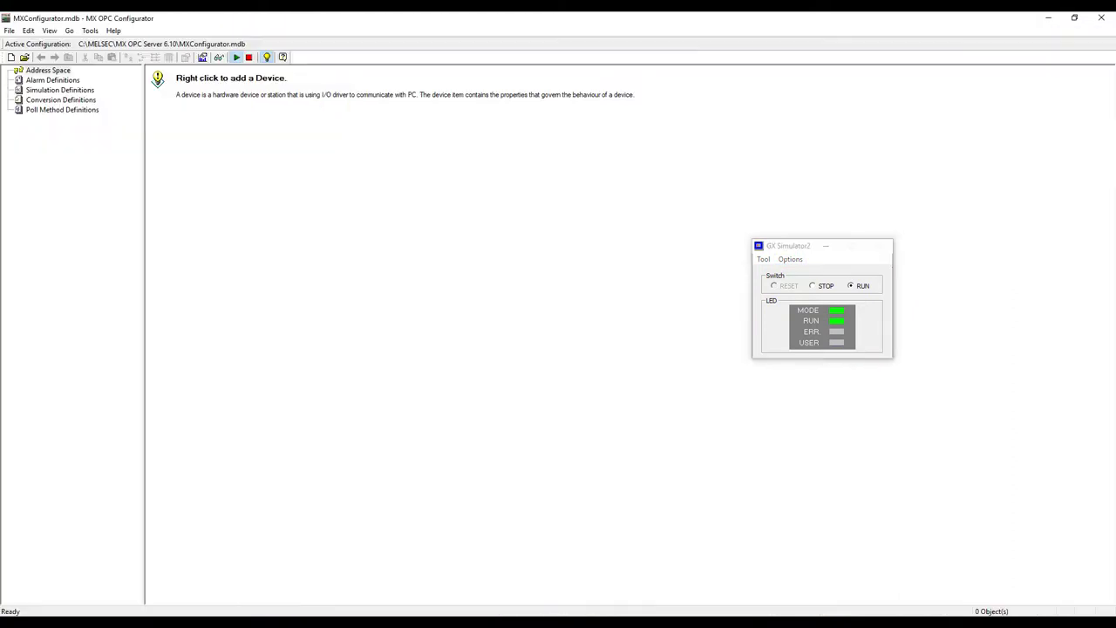
Step: Add a new MX device and set its PC-side interface to GX Simulator2
{"action": "right_click", "coordinate": [45, 73]}
{"action": "left_click", "coordinate": [82, 80]}
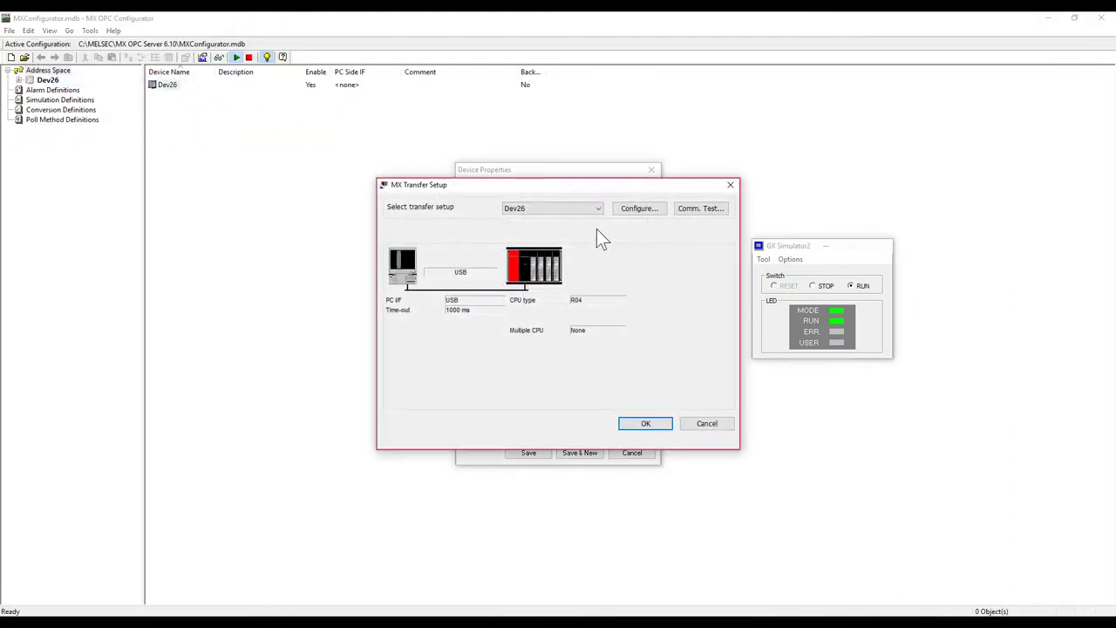
{"action": "left_click", "coordinate": [637, 209]}
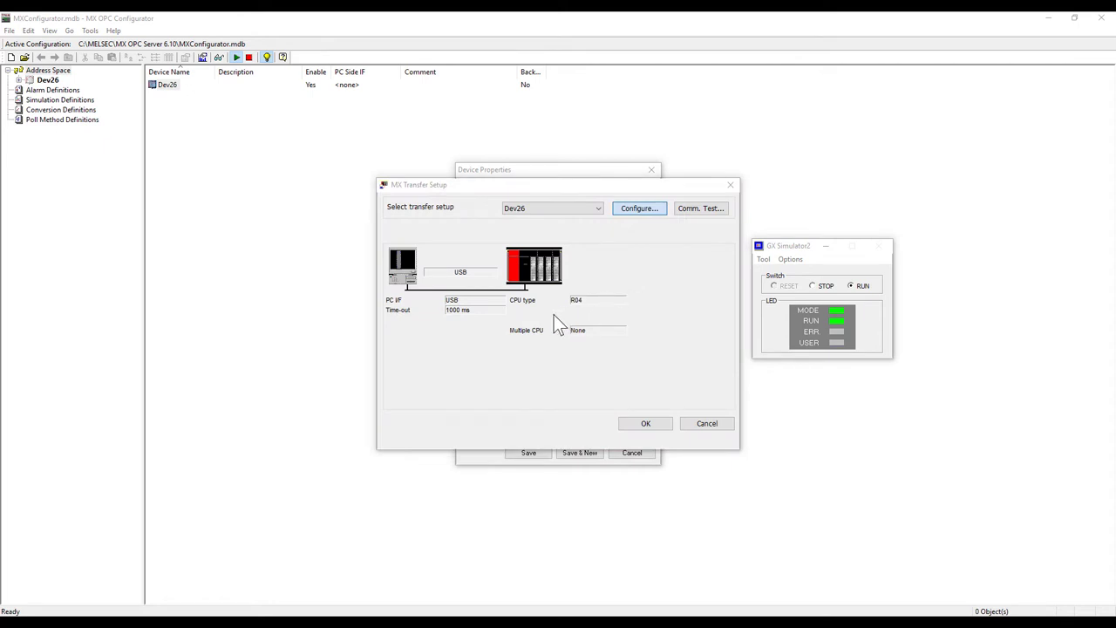
{"action": "left_click", "coordinate": [639, 247]}
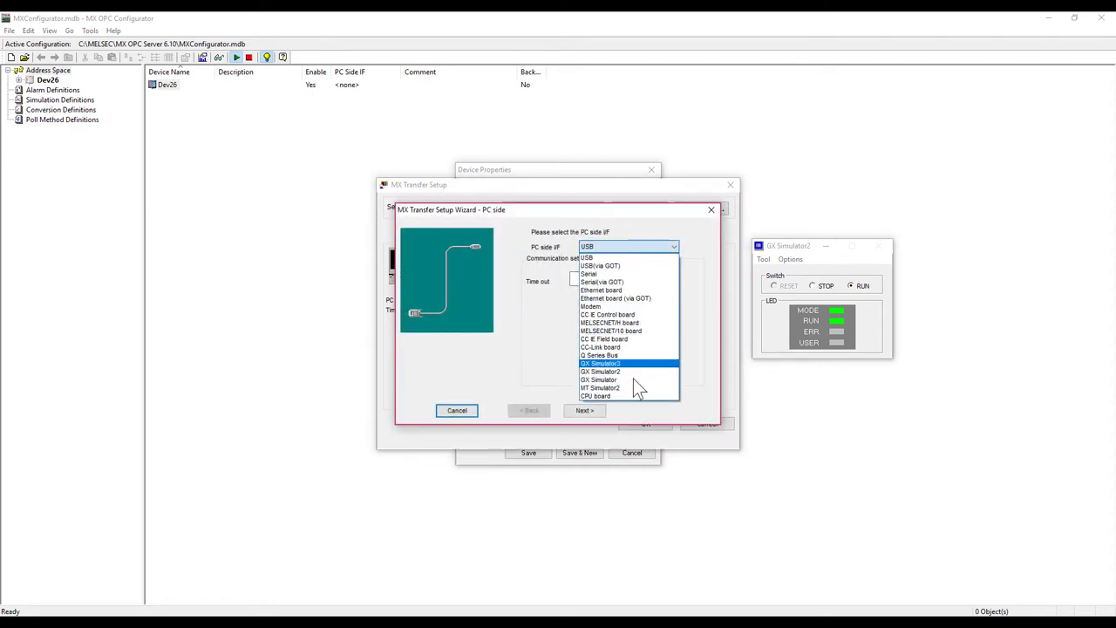
{"action": "left_click", "coordinate": [634, 371]}
{"action": "left_click", "coordinate": [445, 416]}
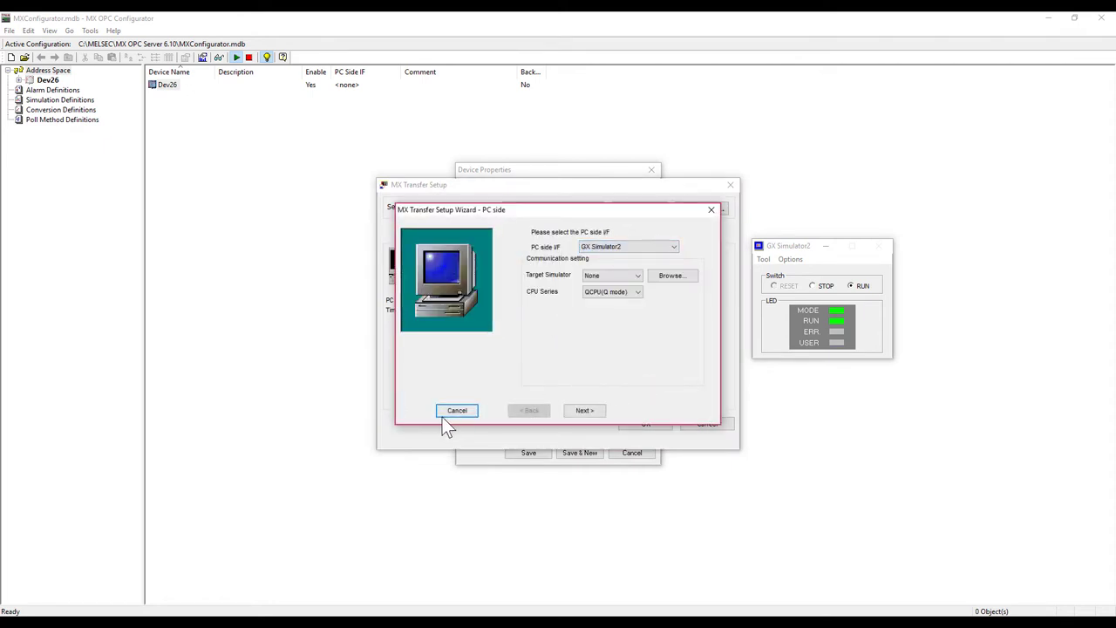
Step: Finish the transfer setup wizard and save device Dev26
{"action": "left_click", "coordinate": [590, 412]}
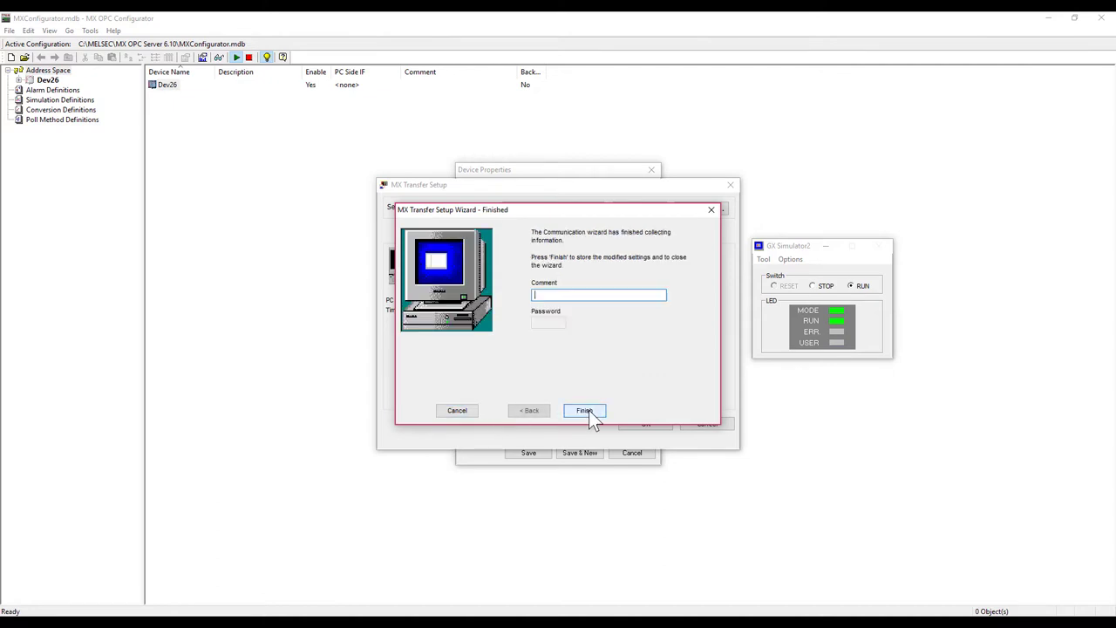
{"action": "left_click", "coordinate": [588, 410]}
{"action": "left_click", "coordinate": [658, 423]}
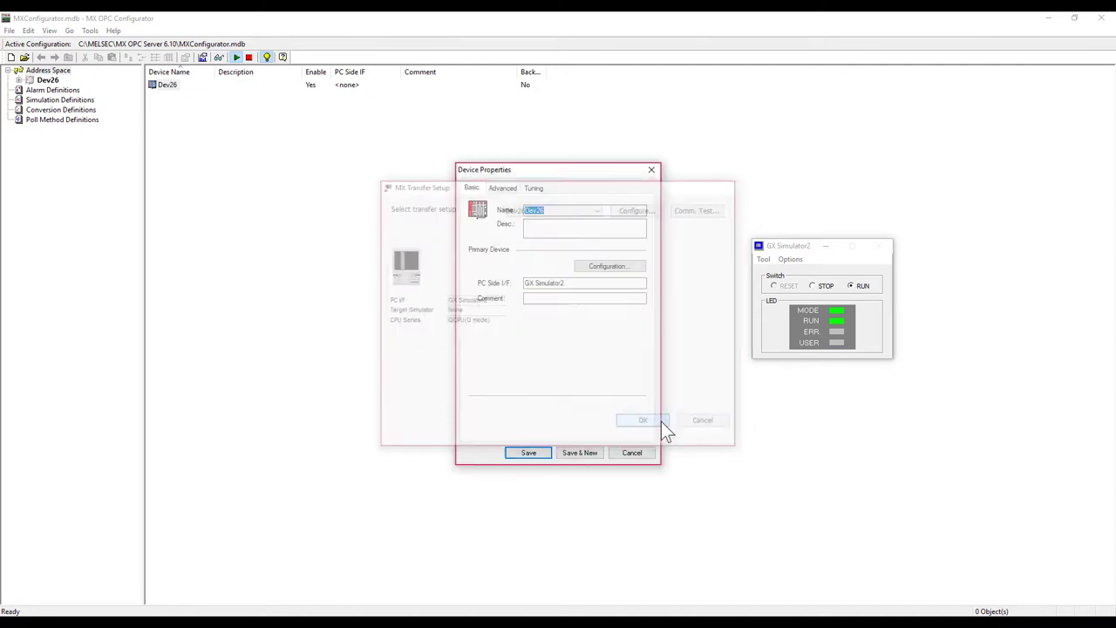
{"action": "left_click", "coordinate": [542, 453]}
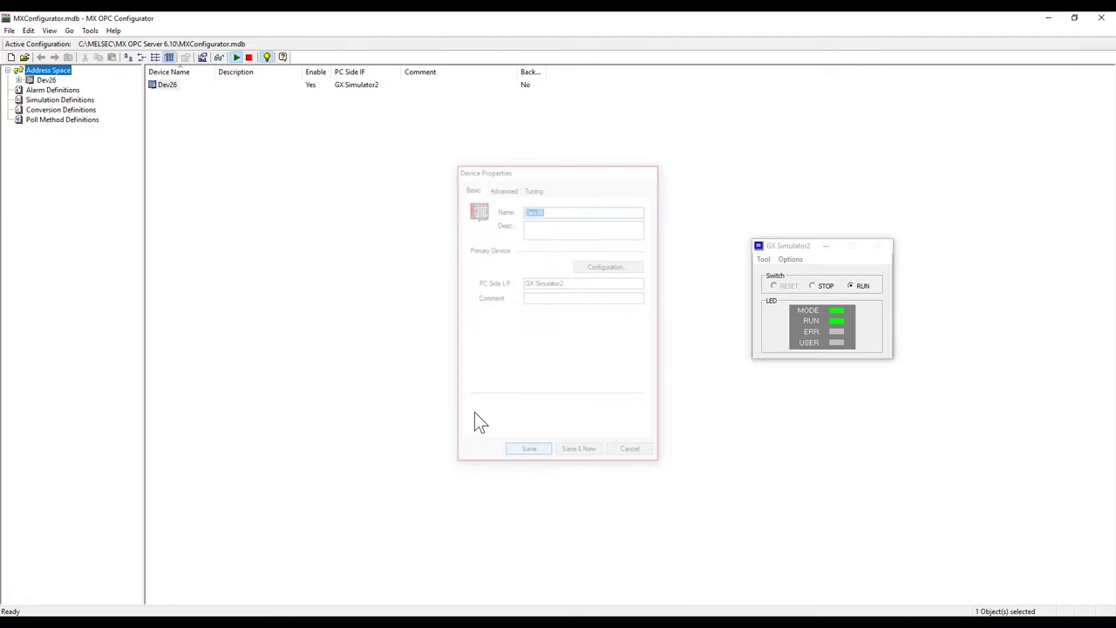
Step: Add a data tag X0 at I/O address X0 under Dev26
{"action": "double_click", "coordinate": [158, 83]}
{"action": "right_click", "coordinate": [233, 125]}
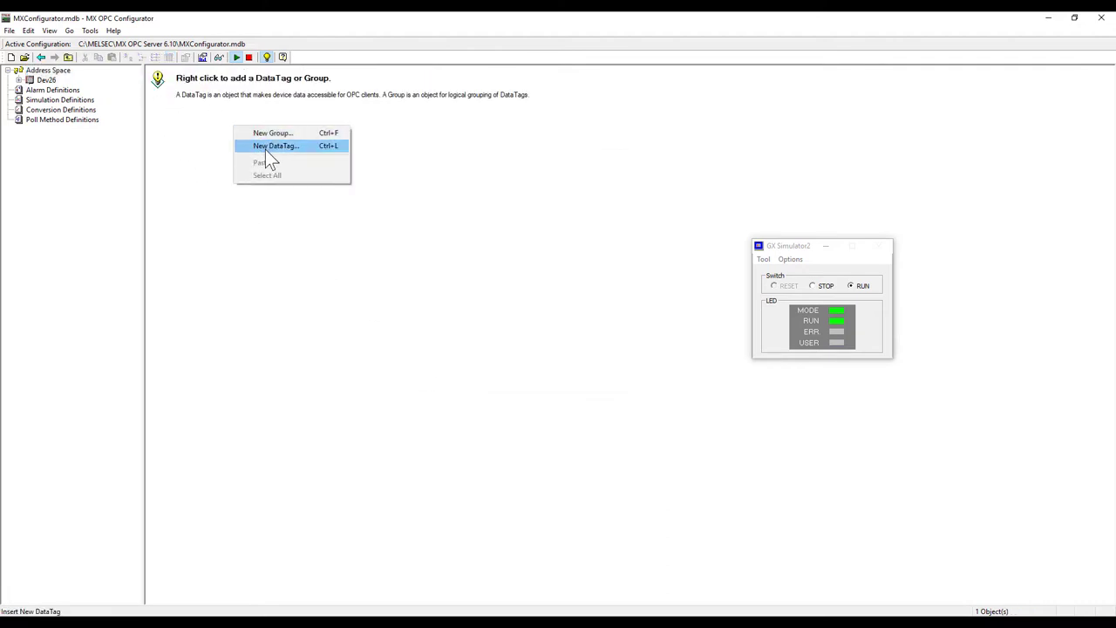
{"action": "left_click", "coordinate": [267, 146]}
{"action": "key", "text": "Caps_Lock"}
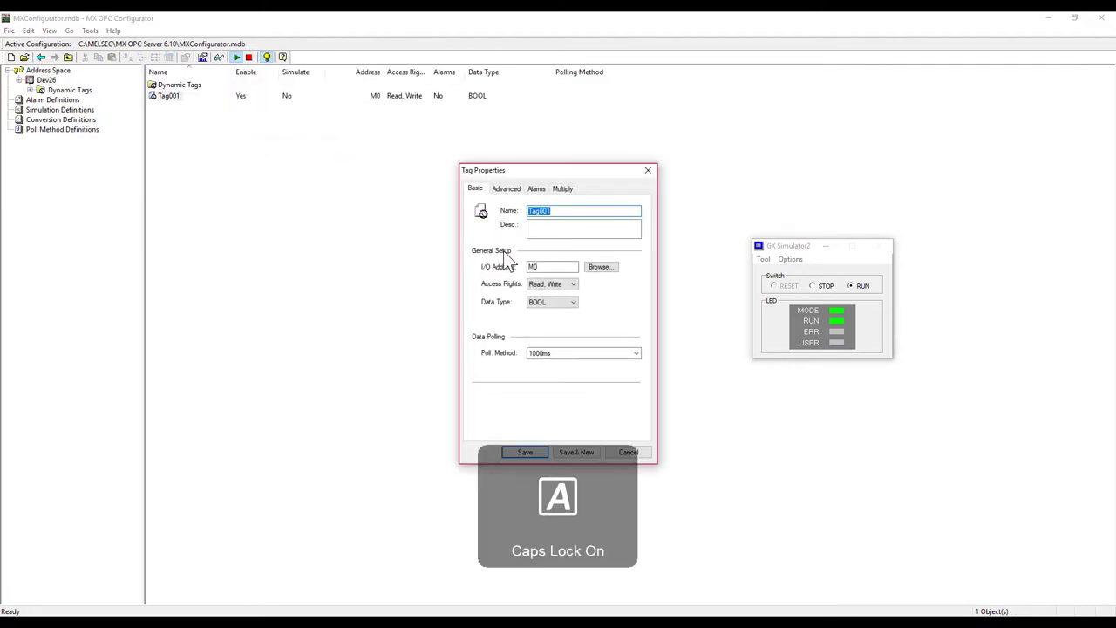
{"action": "type", "text": "X0"}
{"action": "left_click", "coordinate": [555, 268]}
{"action": "double_click", "coordinate": [554, 269]}
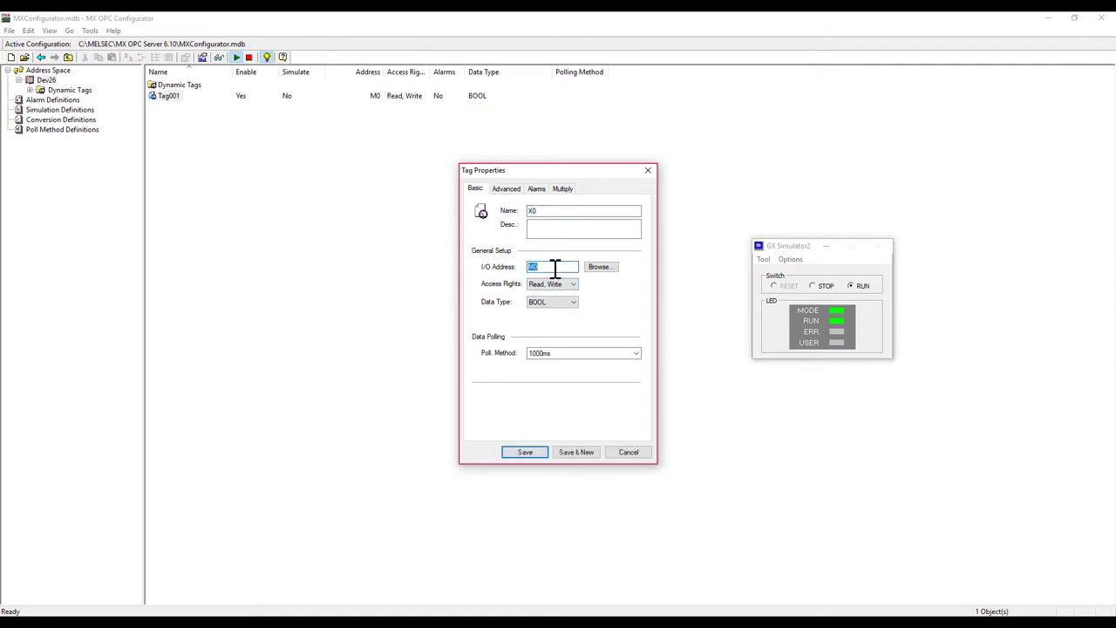
{"action": "type", "text": "X0"}
{"action": "left_click", "coordinate": [569, 451]}
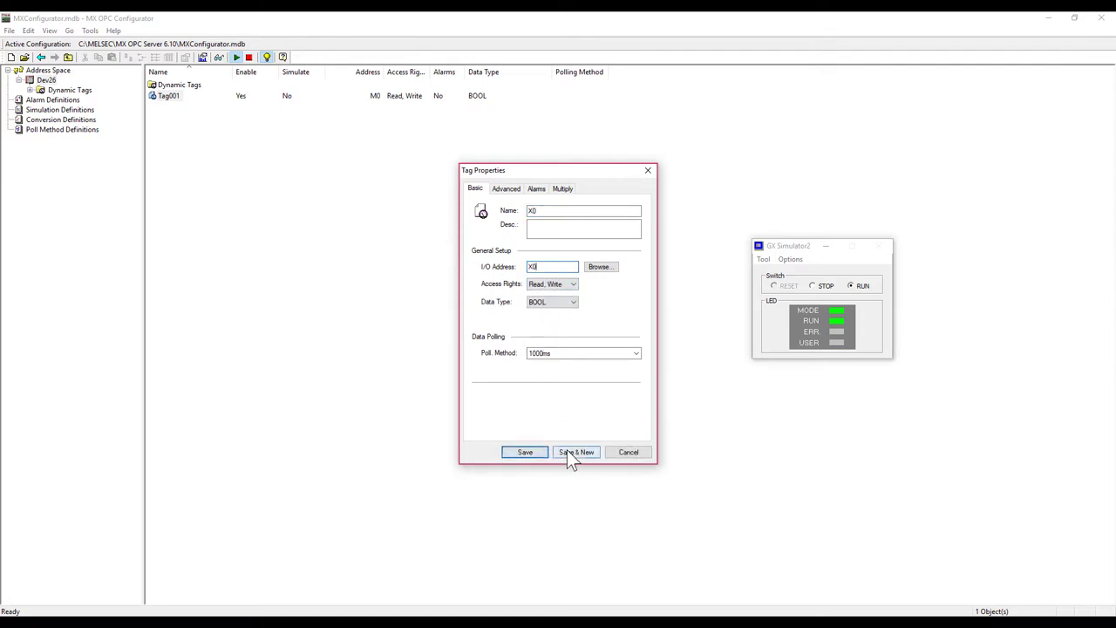
Step: Add tags X1 and Y1, giving Y1 the I/O address Y1, and save
{"action": "double_click", "coordinate": [570, 210]}
{"action": "type", "text": "X1"}
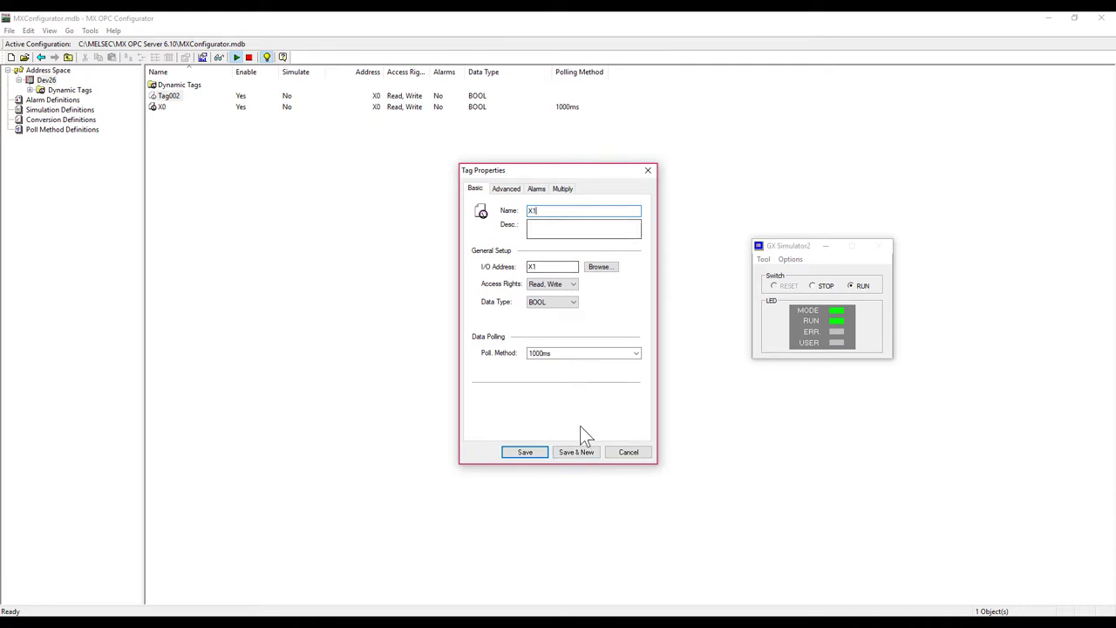
{"action": "left_click", "coordinate": [587, 453]}
{"action": "double_click", "coordinate": [577, 210]}
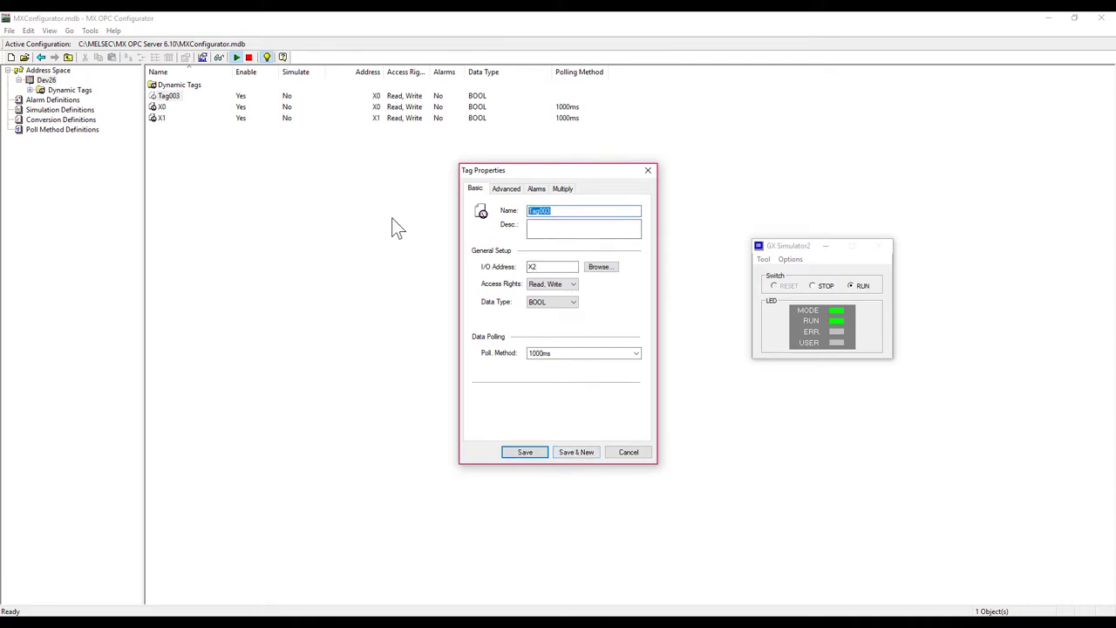
{"action": "type", "text": "Y1"}
{"action": "double_click", "coordinate": [553, 266]}
{"action": "type", "text": "Y1"}
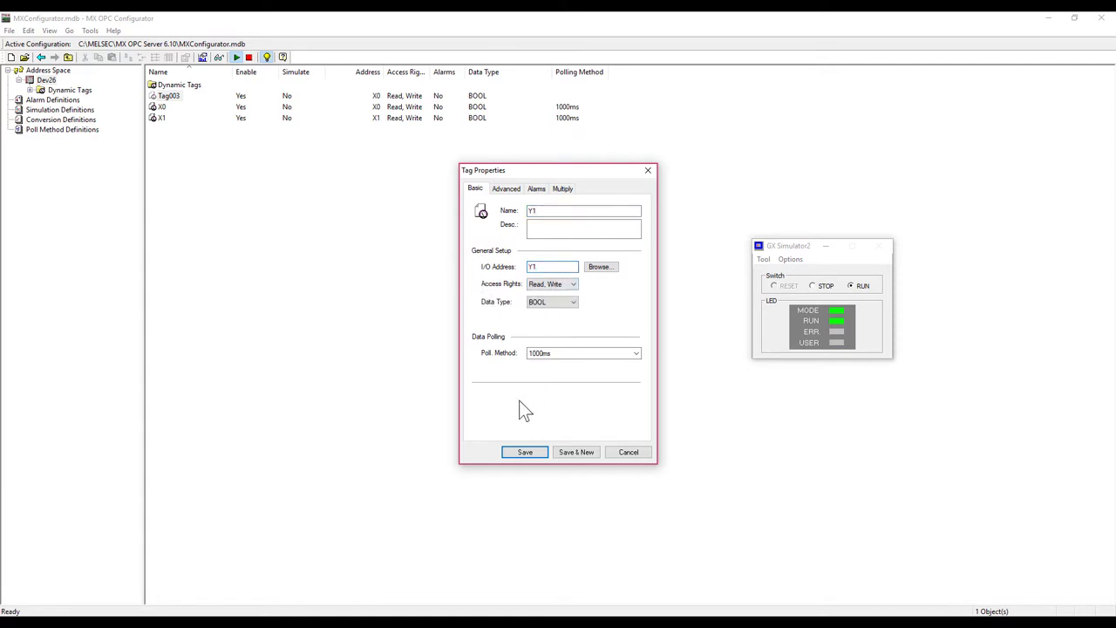
{"action": "left_click", "coordinate": [524, 452]}
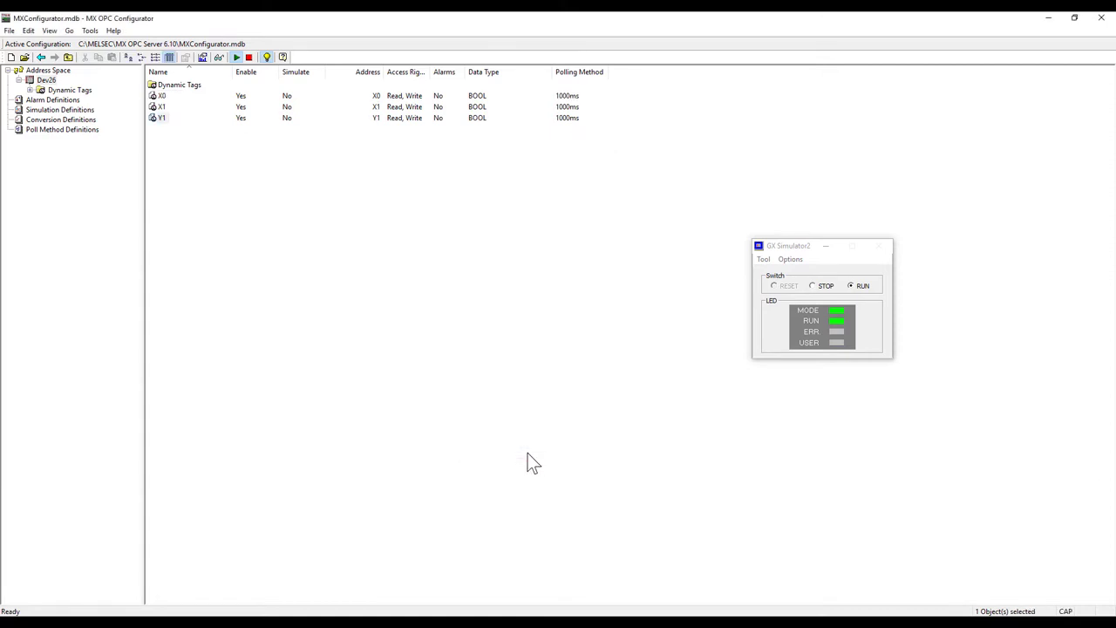
Step: Briefly check the ladder program, then reopen the tag list's add menu
{"action": "right_click", "coordinate": [294, 190]}
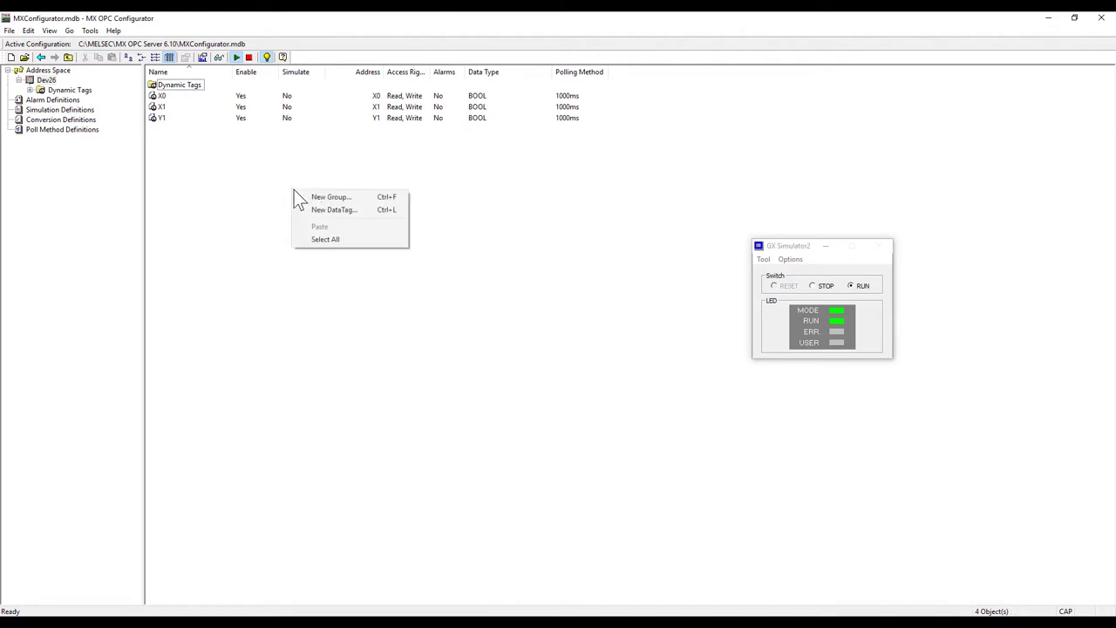
{"action": "left_click", "coordinate": [555, 248]}
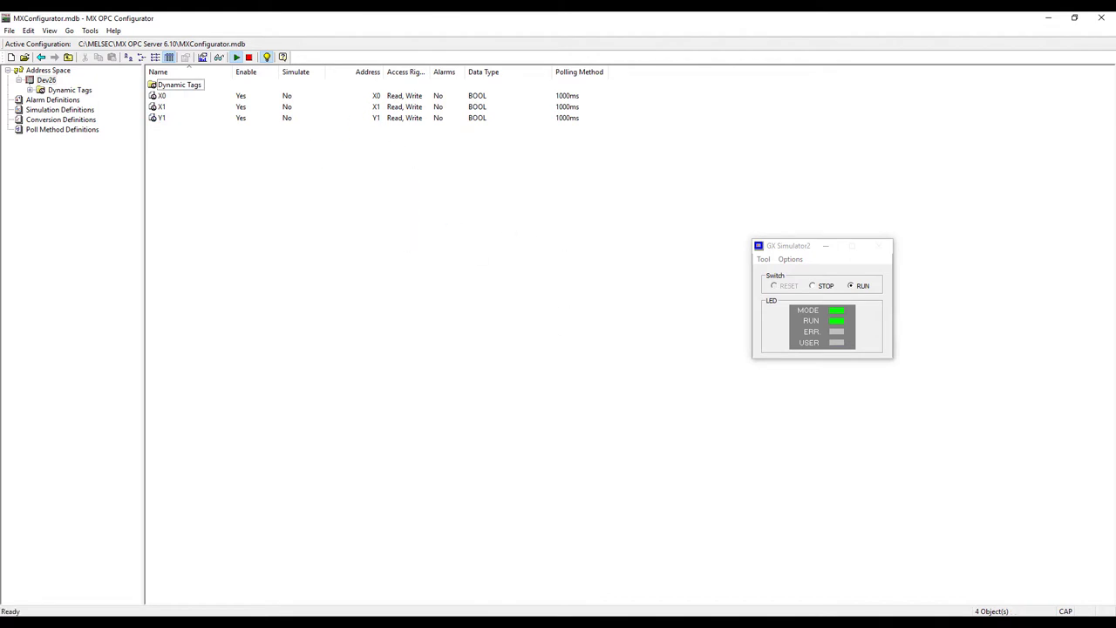
{"action": "key", "text": "alt+Tab"}
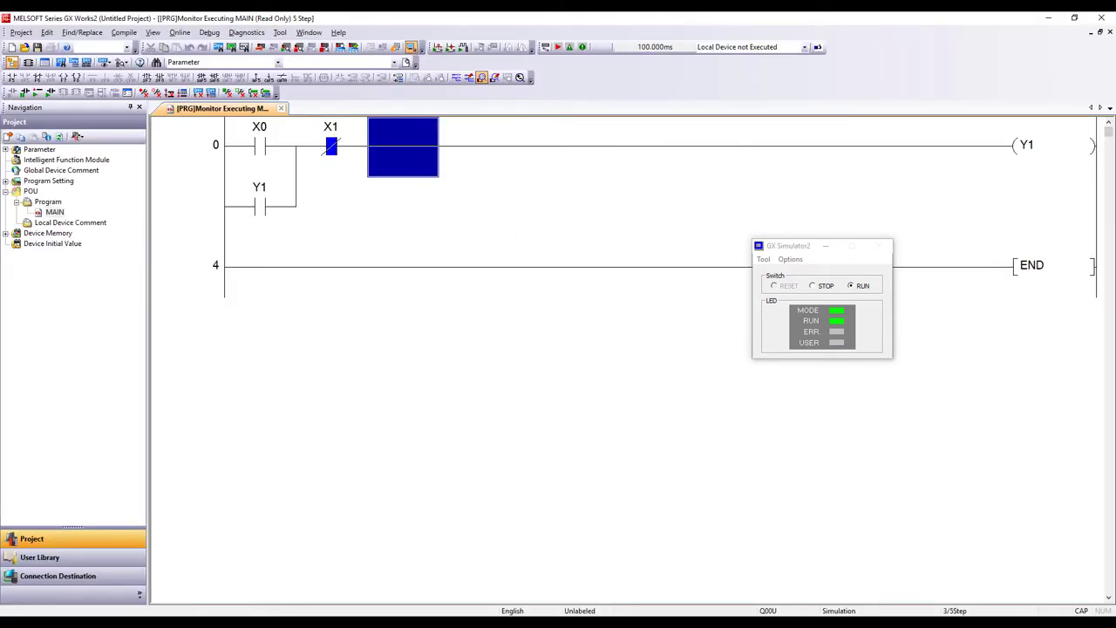
{"action": "key", "text": "alt+Tab"}
{"action": "right_click", "coordinate": [303, 180]}
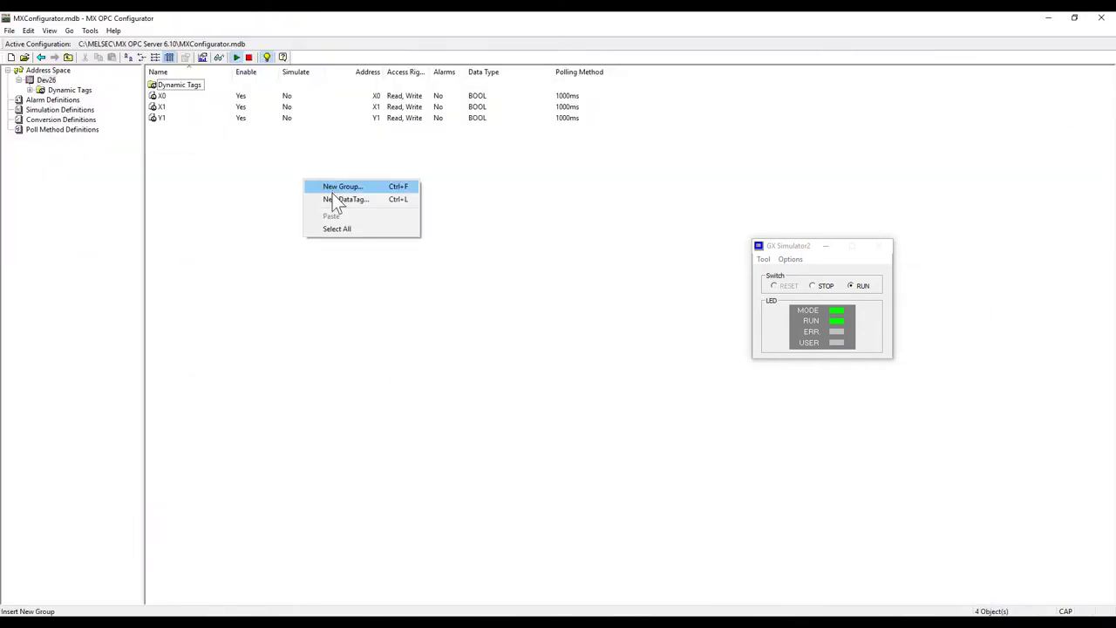
Step: Create a new data tag named D10 at I/O address D10
{"action": "left_click", "coordinate": [332, 204]}
{"action": "left_click", "coordinate": [564, 210]}
{"action": "double_click", "coordinate": [564, 210]}
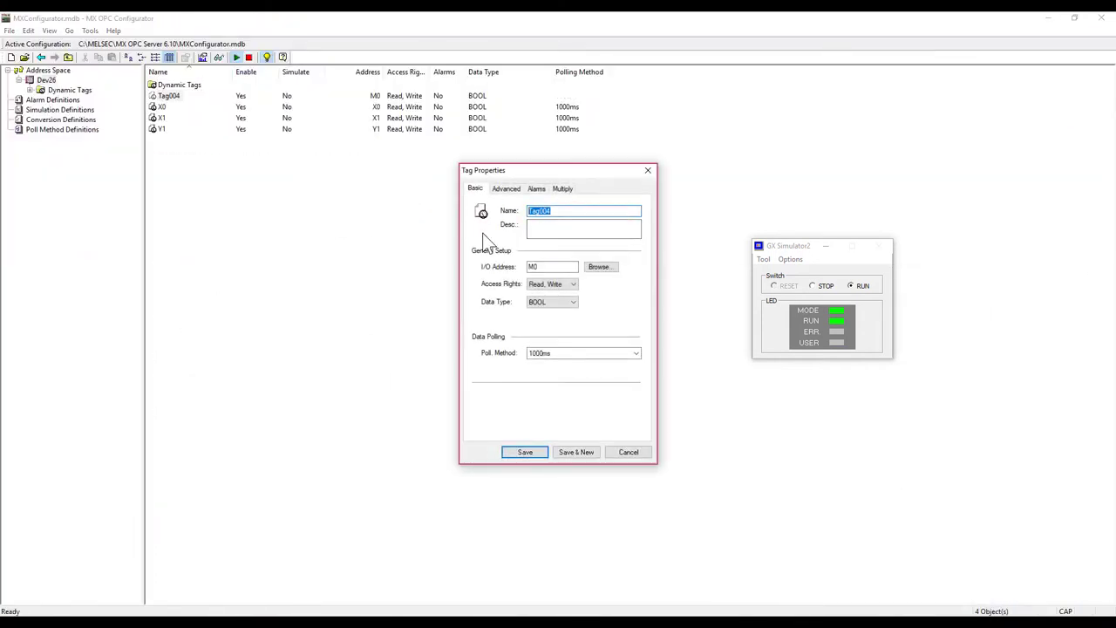
{"action": "type", "text": "D10"}
{"action": "double_click", "coordinate": [553, 267]}
{"action": "type", "text": "D10"}
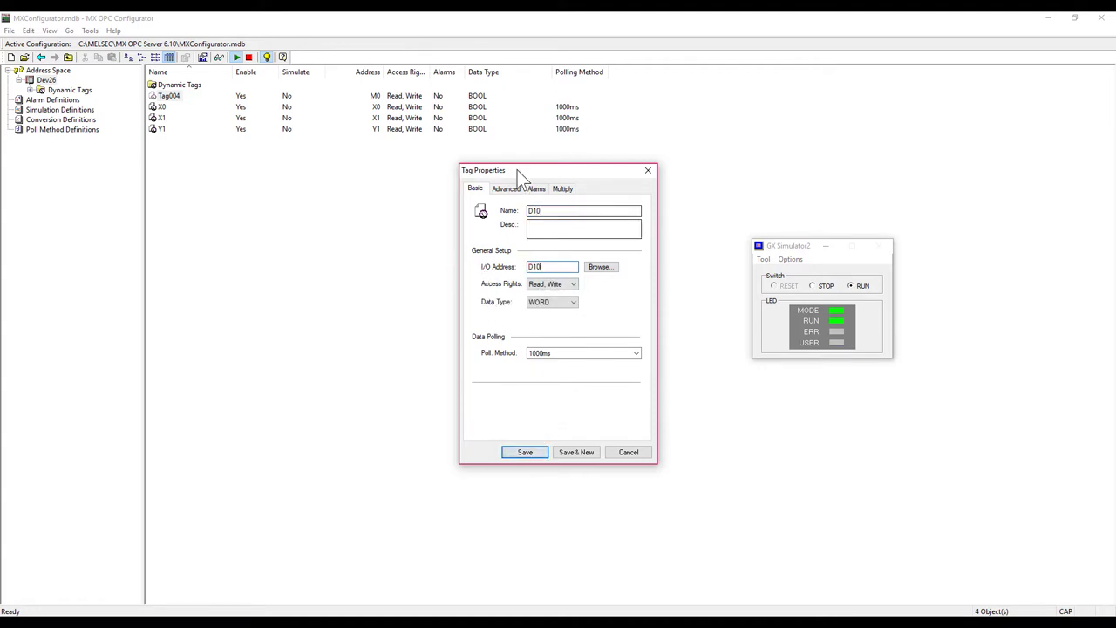
Step: Enable simulation for D10 with the 100*Random signal and save it
{"action": "left_click", "coordinate": [507, 190]}
{"action": "left_click", "coordinate": [529, 375]}
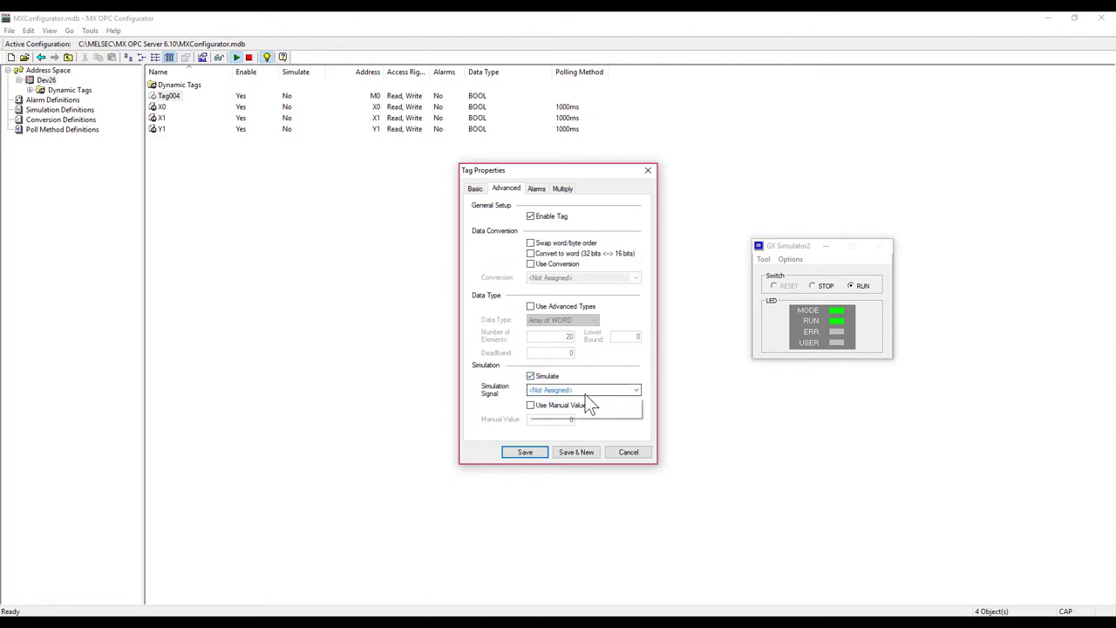
{"action": "left_click", "coordinate": [585, 394]}
{"action": "left_click", "coordinate": [575, 431]}
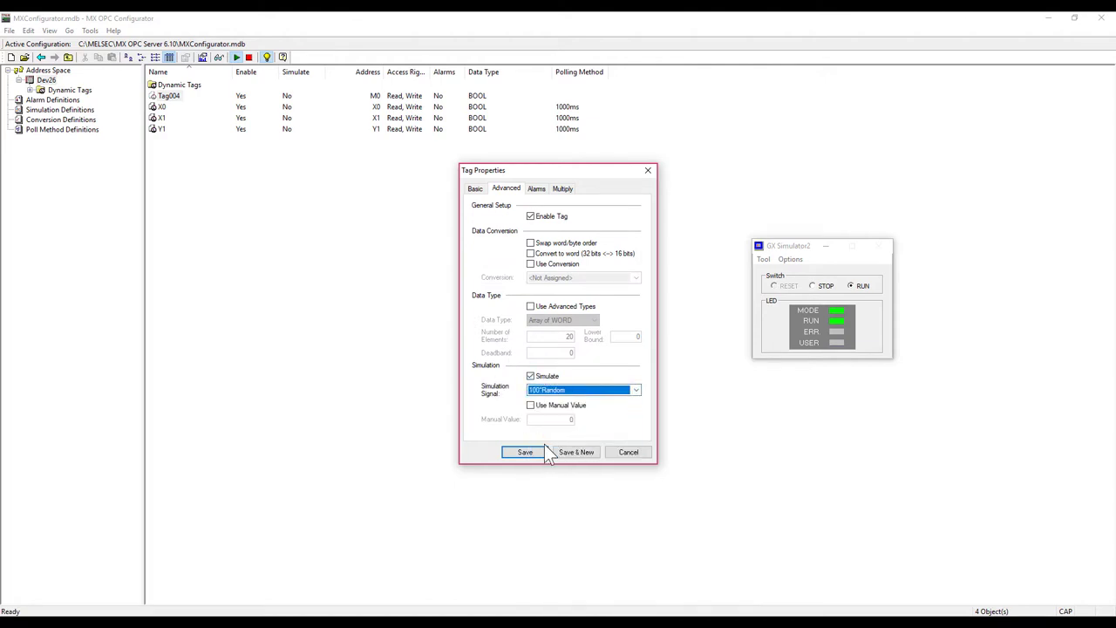
{"action": "left_click", "coordinate": [526, 450]}
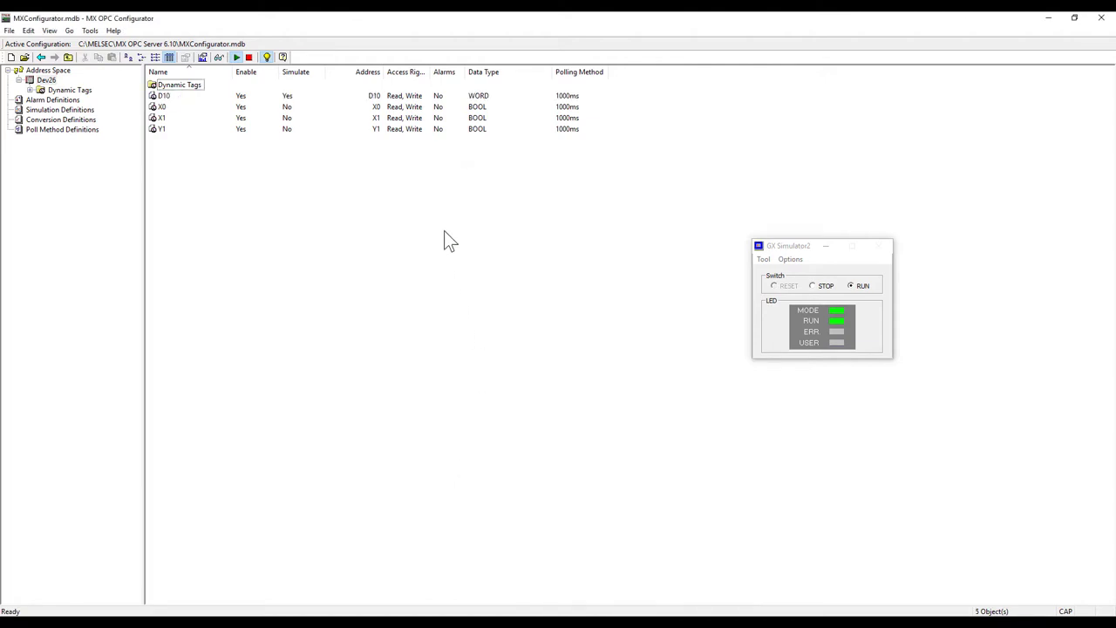
Step: Monitor live Dev26 tag values and force the Y1 coil on in the ladder
{"action": "left_click", "coordinate": [219, 57]}
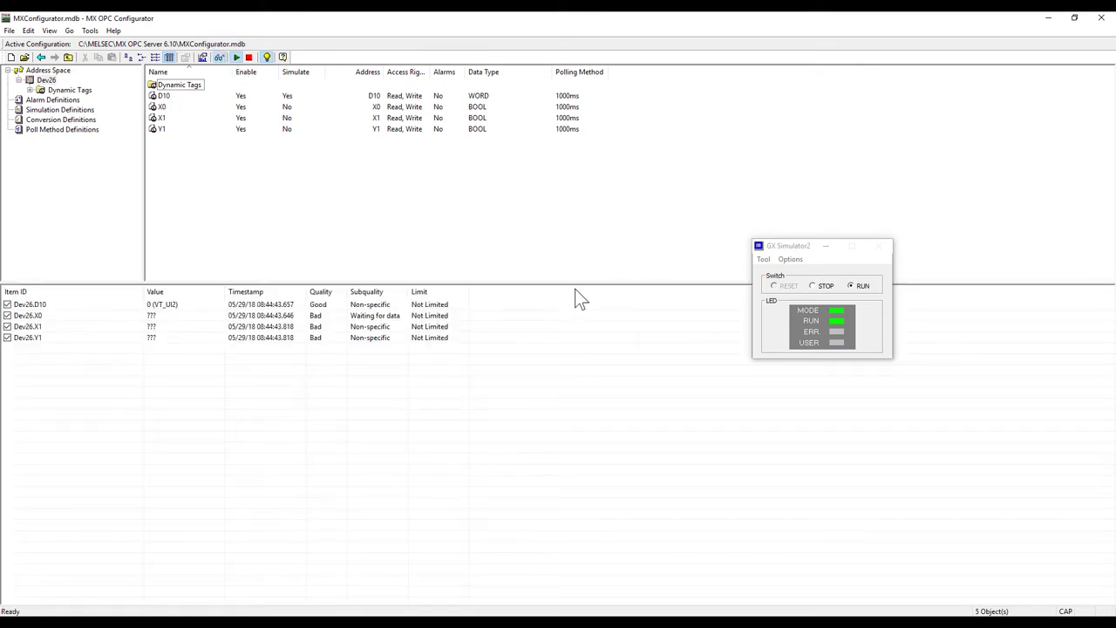
{"action": "left_click_drag", "start_coordinate": [451, 283], "coordinate": [462, 350]}
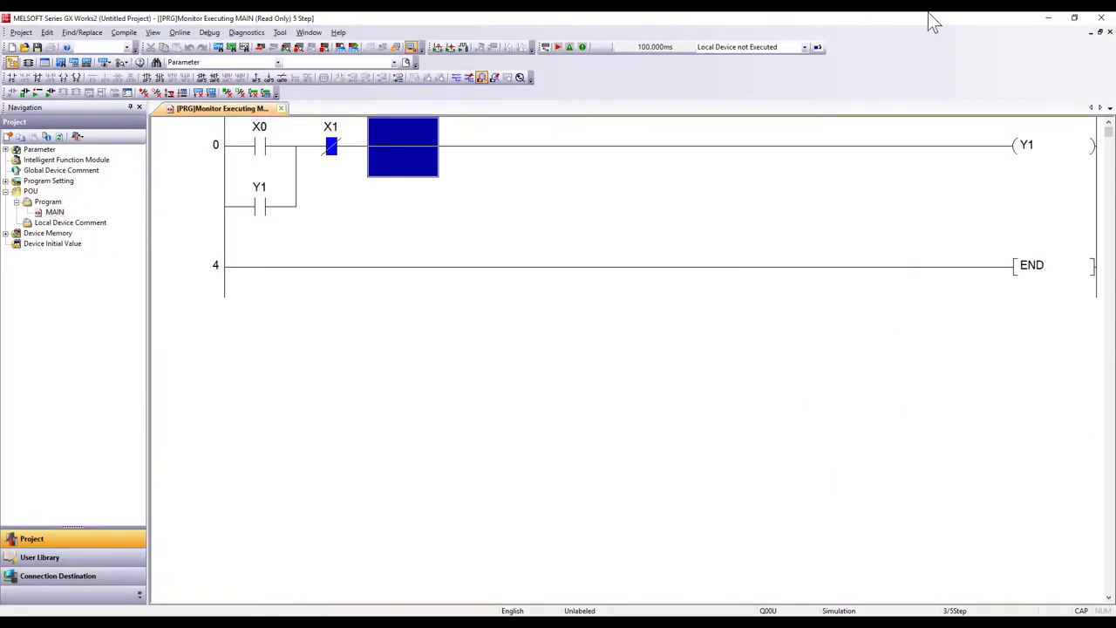
{"action": "left_click_drag", "start_coordinate": [928, 12], "coordinate": [819, 106]}
{"action": "left_click", "coordinate": [972, 218]}
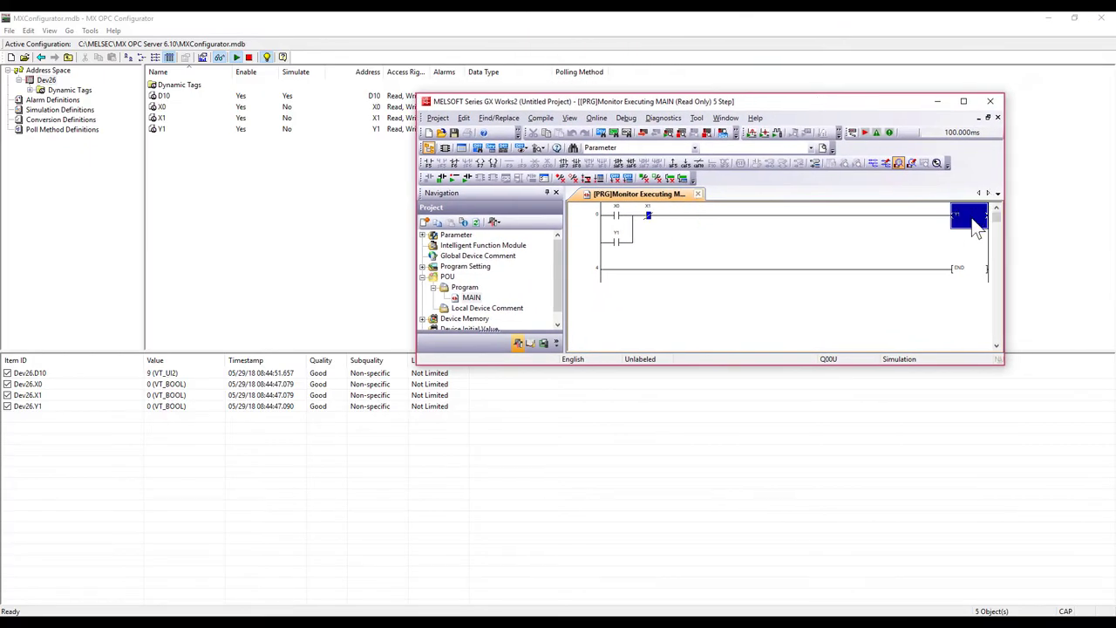
{"action": "key", "text": "shift+Return"}
{"action": "key", "text": "shift+Return"}
Step: Minimize GX Works2 and switch to the WinCC project
{"action": "left_click", "coordinate": [963, 102]}
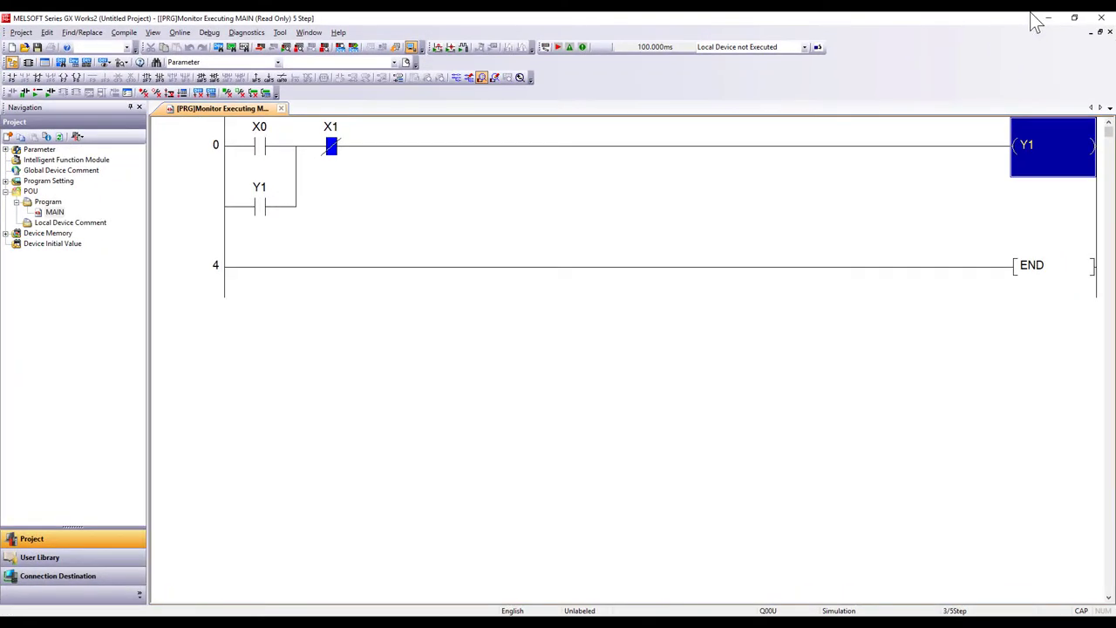
{"action": "left_click", "coordinate": [1046, 19]}
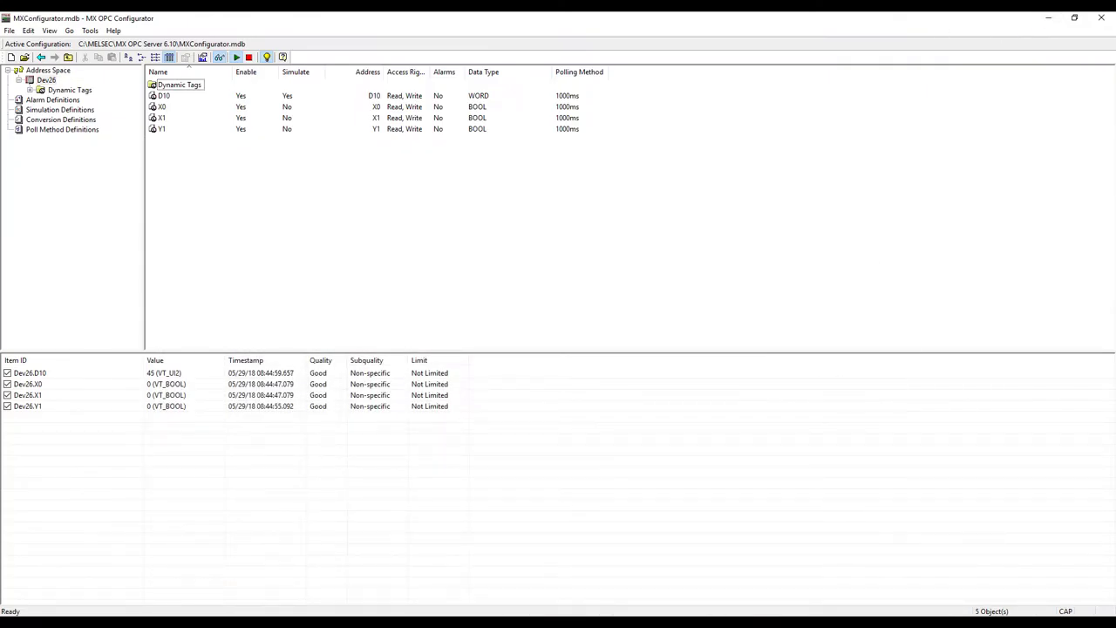
{"action": "left_click", "coordinate": [539, 616]}
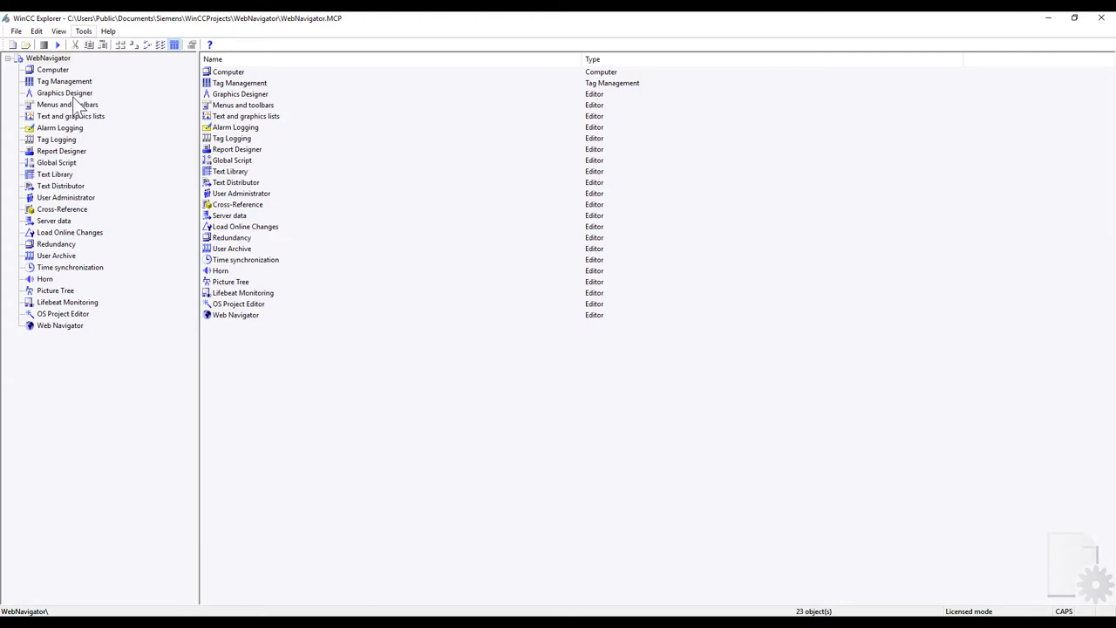
Step: Add the OPC driver in Tag Management and open System Parameter for OPC Groups (OPCHN Unit #1)
{"action": "left_click", "coordinate": [51, 82]}
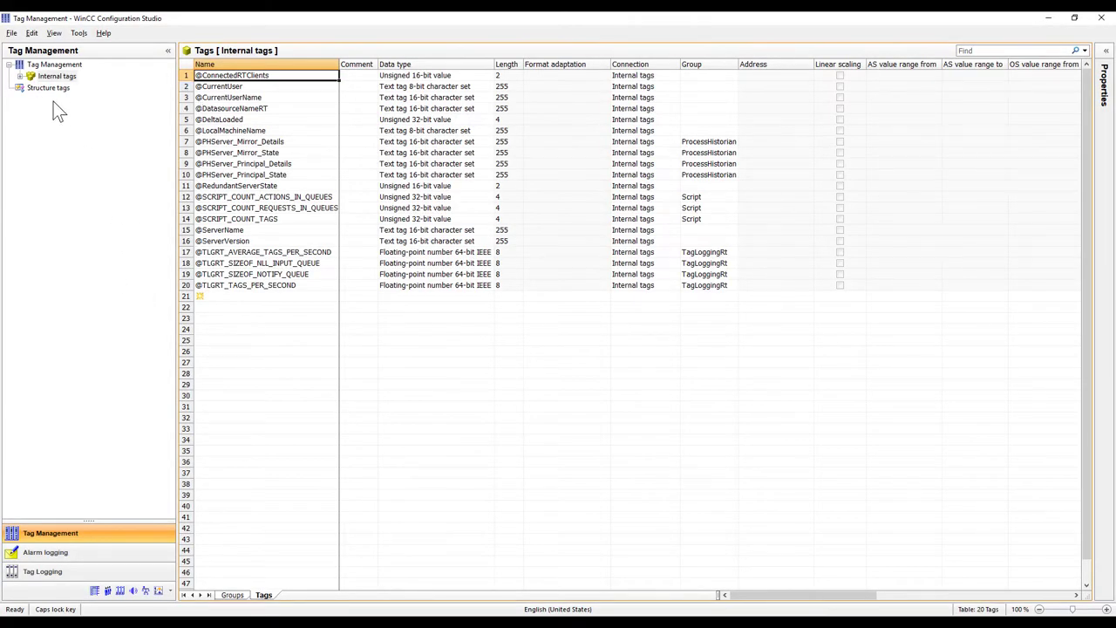
{"action": "right_click", "coordinate": [56, 65]}
{"action": "mouse_move", "coordinate": [97, 72]}
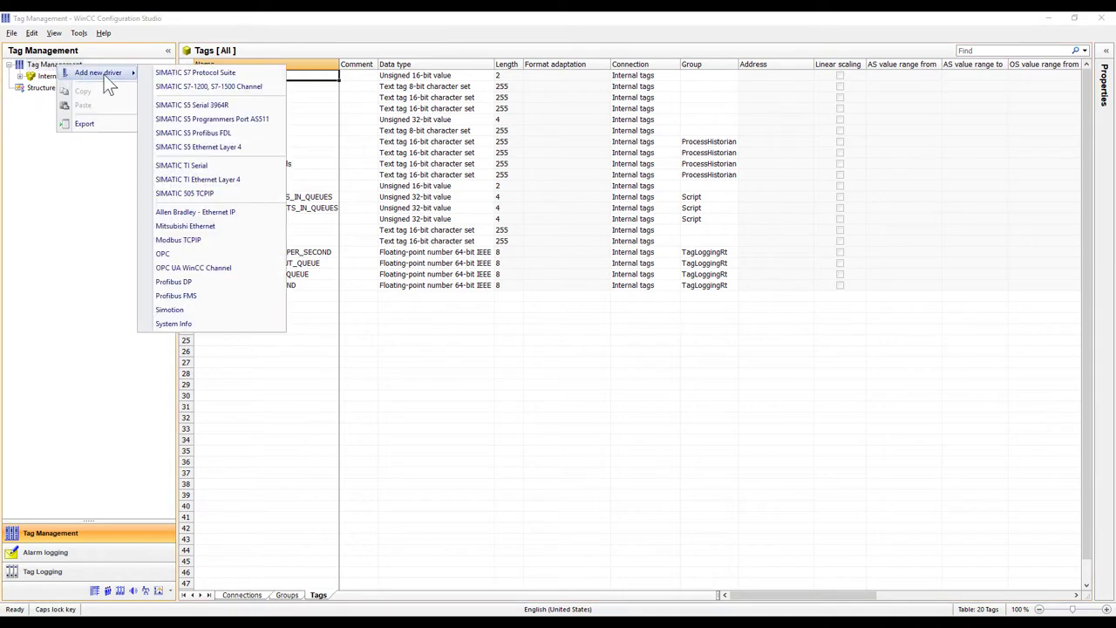
{"action": "left_click", "coordinate": [198, 253]}
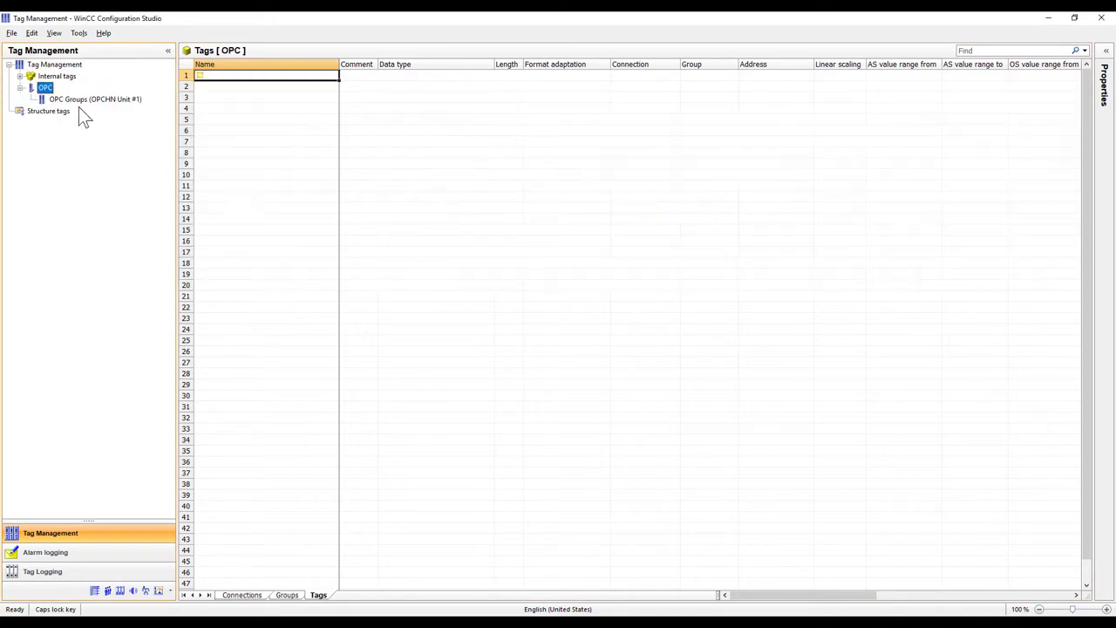
{"action": "left_click", "coordinate": [71, 101]}
{"action": "right_click", "coordinate": [71, 100]}
{"action": "left_click", "coordinate": [100, 178]}
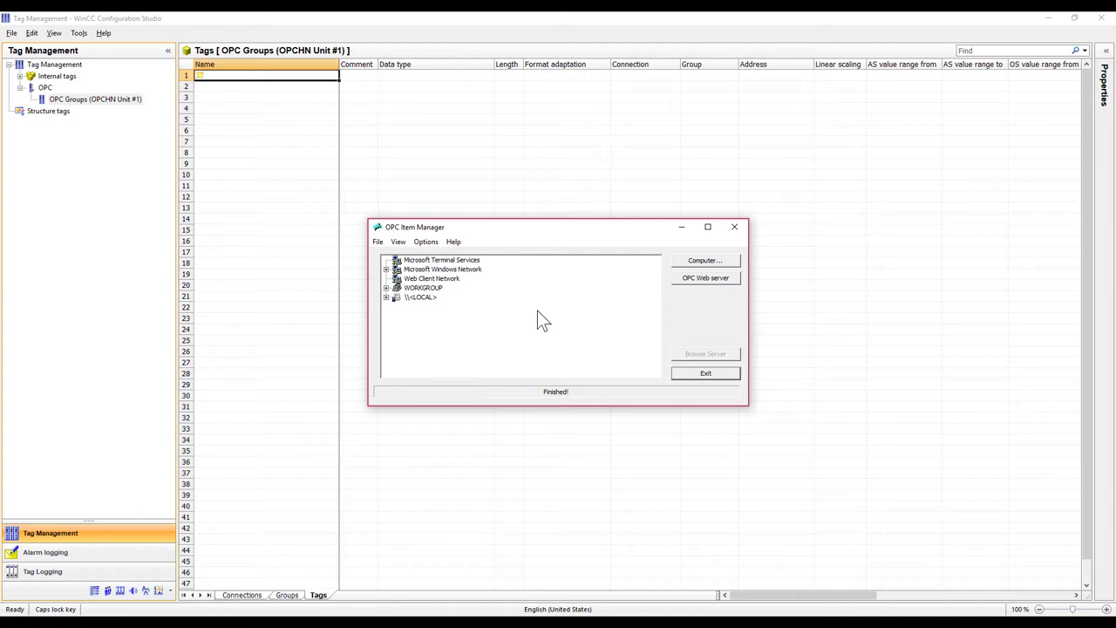
Step: Browse the local Mitsubishi.MXOPC.6 server and select Dev26 items D10, X0, X1 and Y1
{"action": "double_click", "coordinate": [419, 299]}
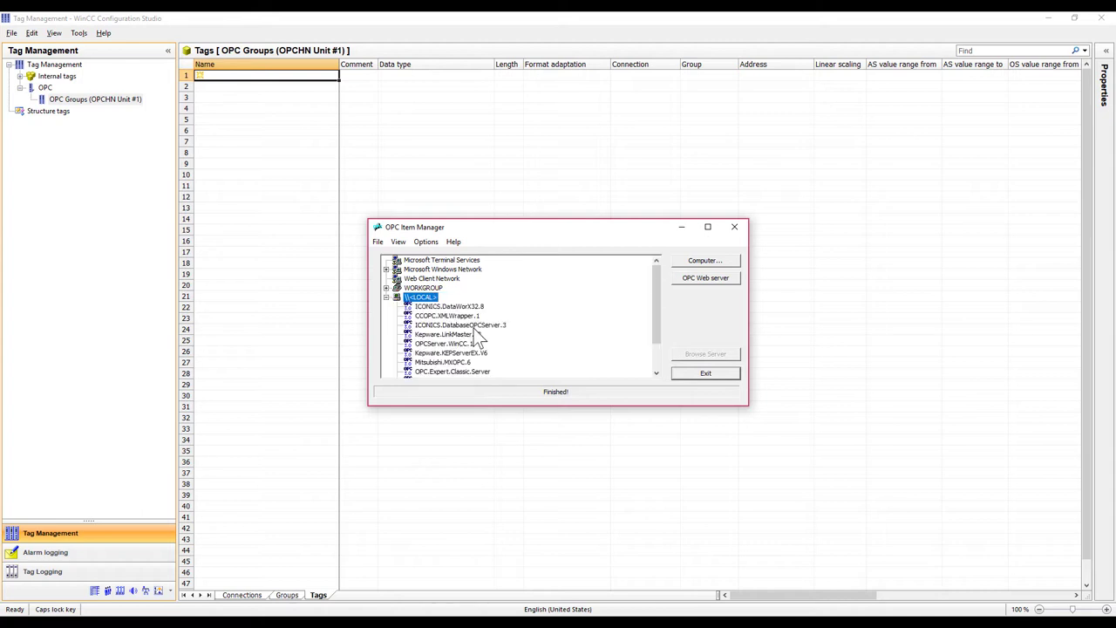
{"action": "left_click", "coordinate": [455, 370]}
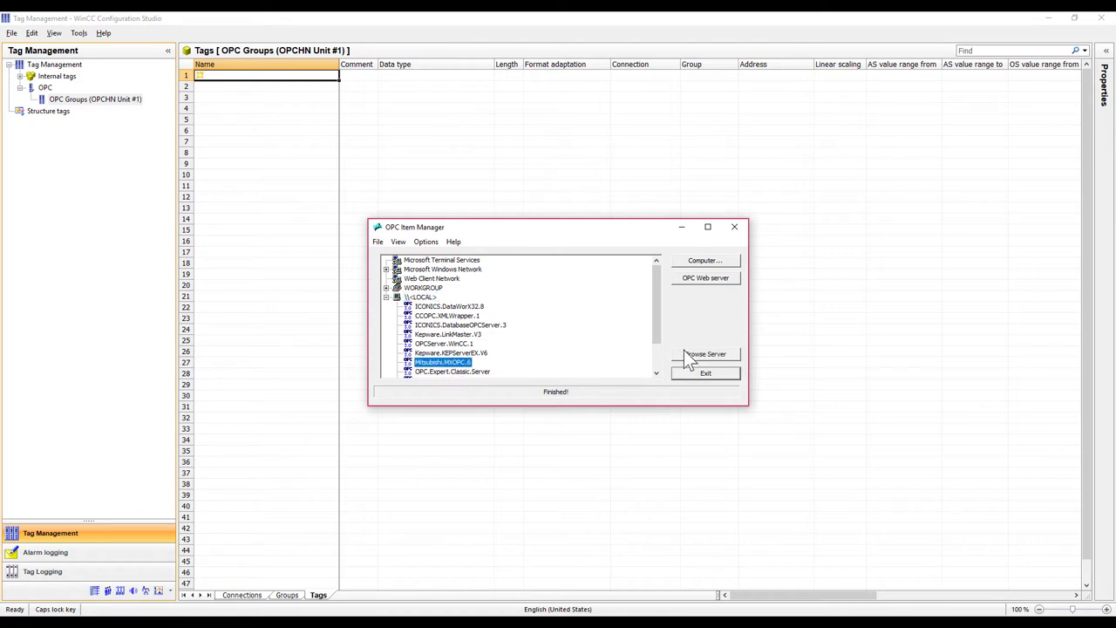
{"action": "left_click", "coordinate": [698, 353]}
{"action": "left_click", "coordinate": [612, 356]}
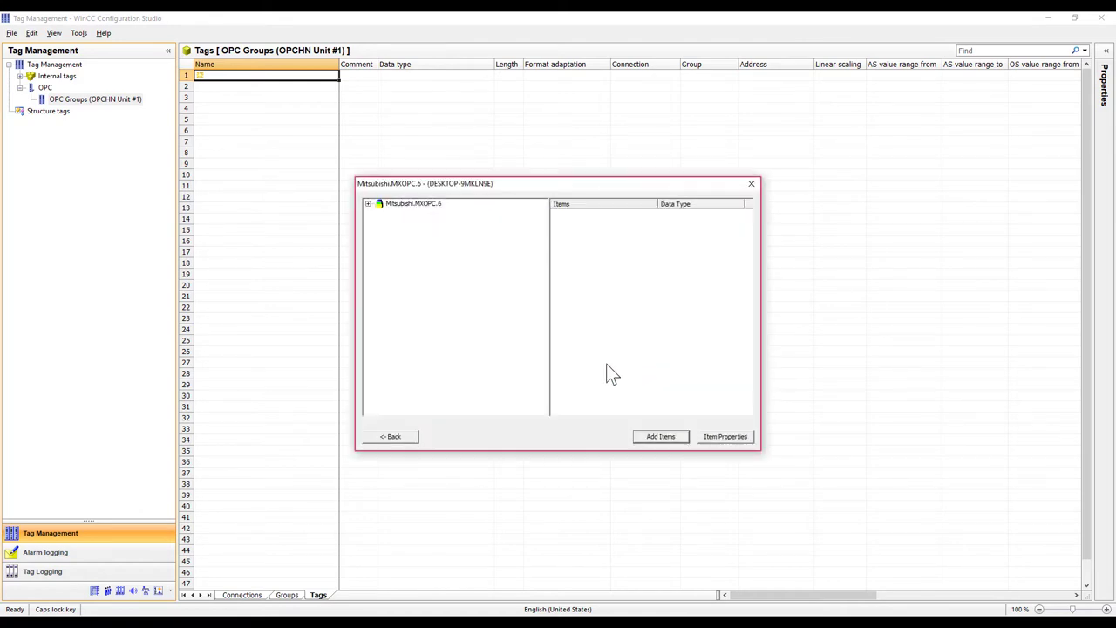
{"action": "left_click", "coordinate": [413, 204]}
{"action": "double_click", "coordinate": [395, 214]}
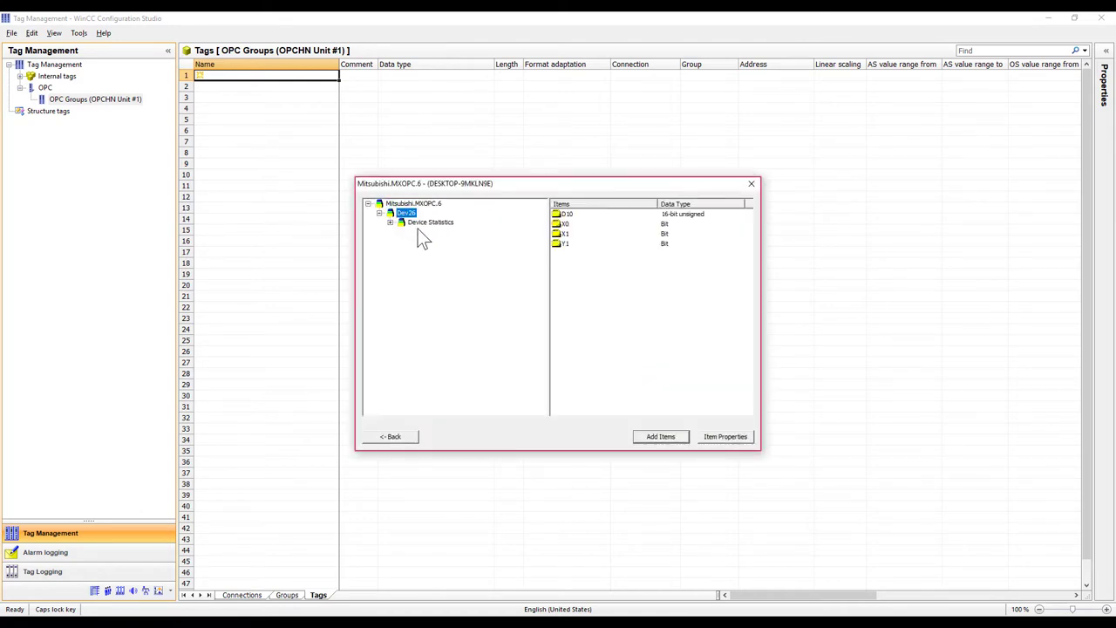
{"action": "left_click_drag", "start_coordinate": [632, 279], "coordinate": [550, 204]}
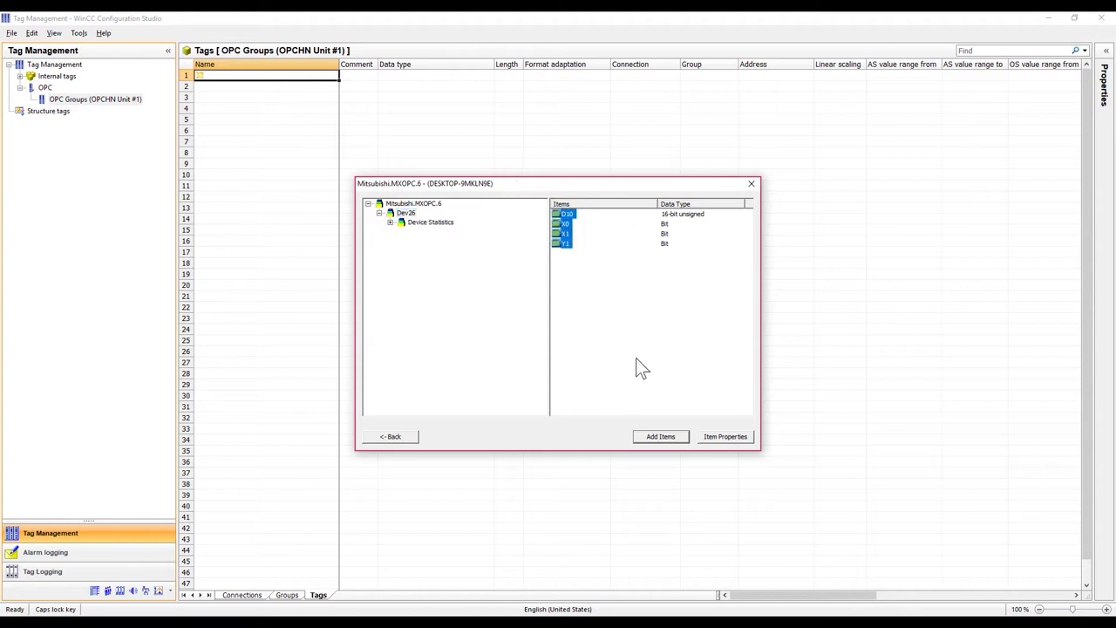
Step: Add the four items as WinCC tags through a new OPC connection
{"action": "left_click", "coordinate": [662, 437]}
{"action": "left_click", "coordinate": [590, 344]}
{"action": "left_click", "coordinate": [556, 336]}
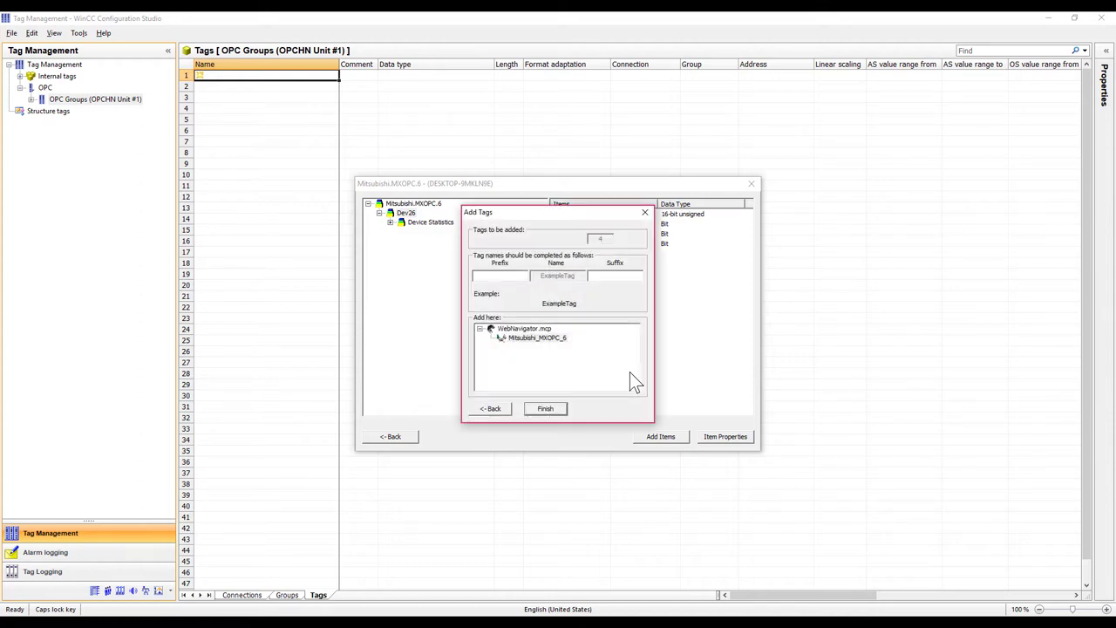
{"action": "left_click", "coordinate": [551, 407]}
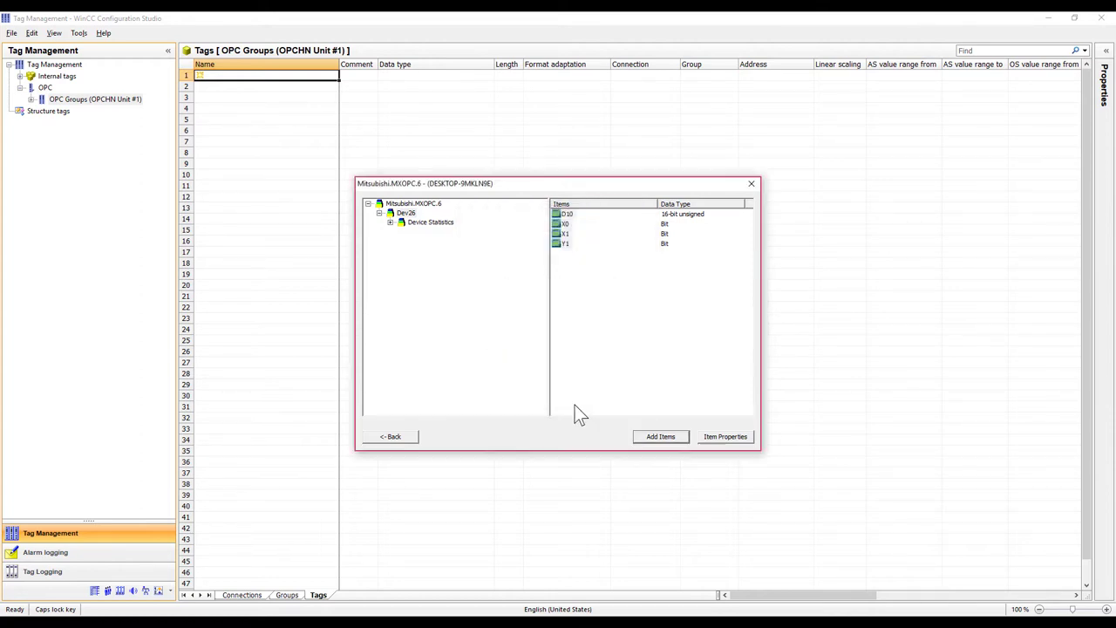
{"action": "left_click", "coordinate": [753, 180]}
{"action": "left_click", "coordinate": [735, 226]}
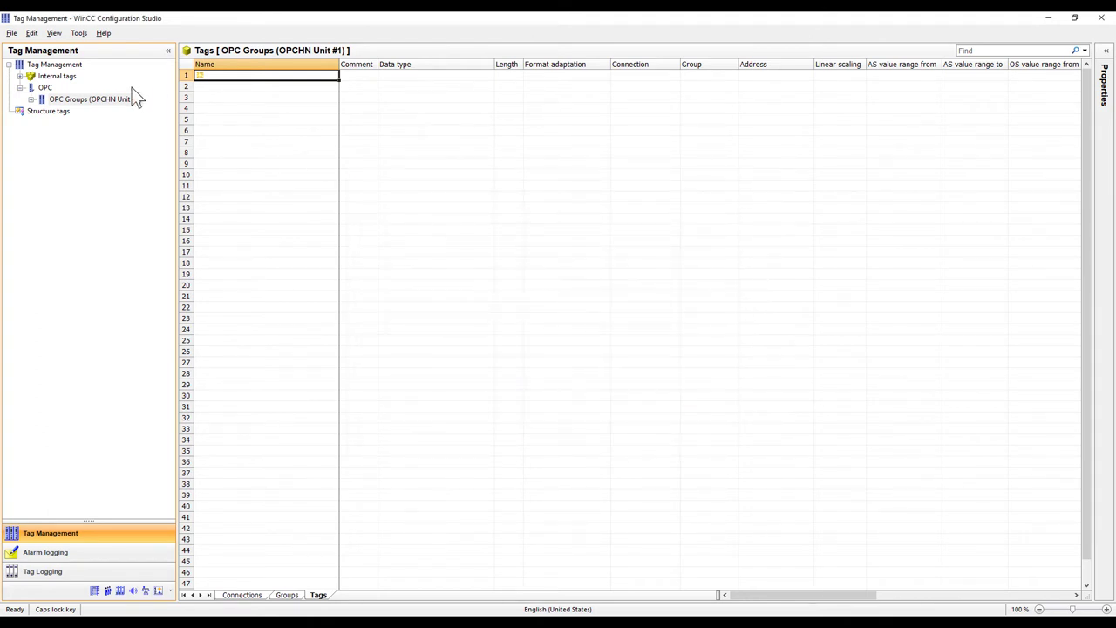
Step: Check the four tags under Mitsubishi_MXOPC_6, then close Tag Management
{"action": "left_click", "coordinate": [30, 99]}
{"action": "left_click", "coordinate": [62, 111]}
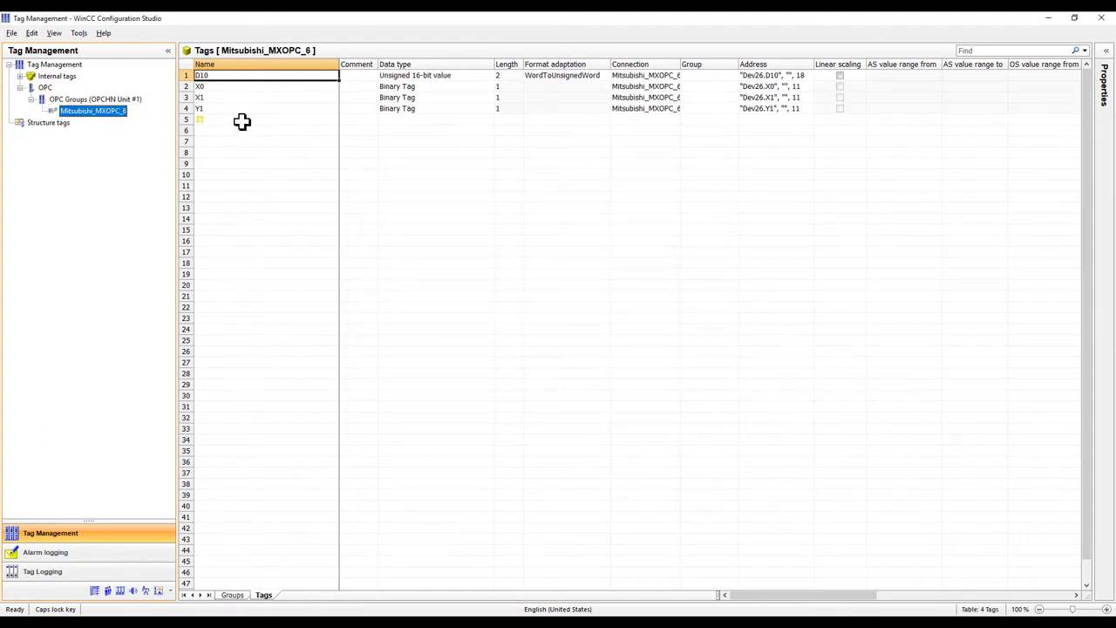
{"action": "left_click", "coordinate": [1074, 18]}
{"action": "left_click", "coordinate": [678, 94]}
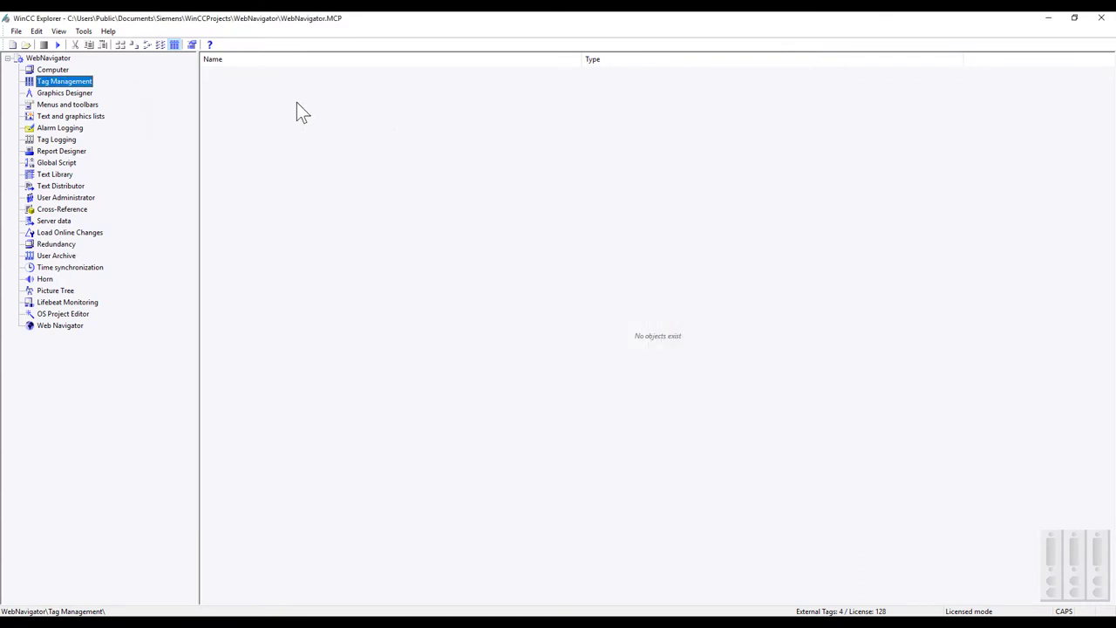
Step: Open Graphics Designer maximized on a new picture and draw a large circle near the top centre
{"action": "double_click", "coordinate": [75, 92]}
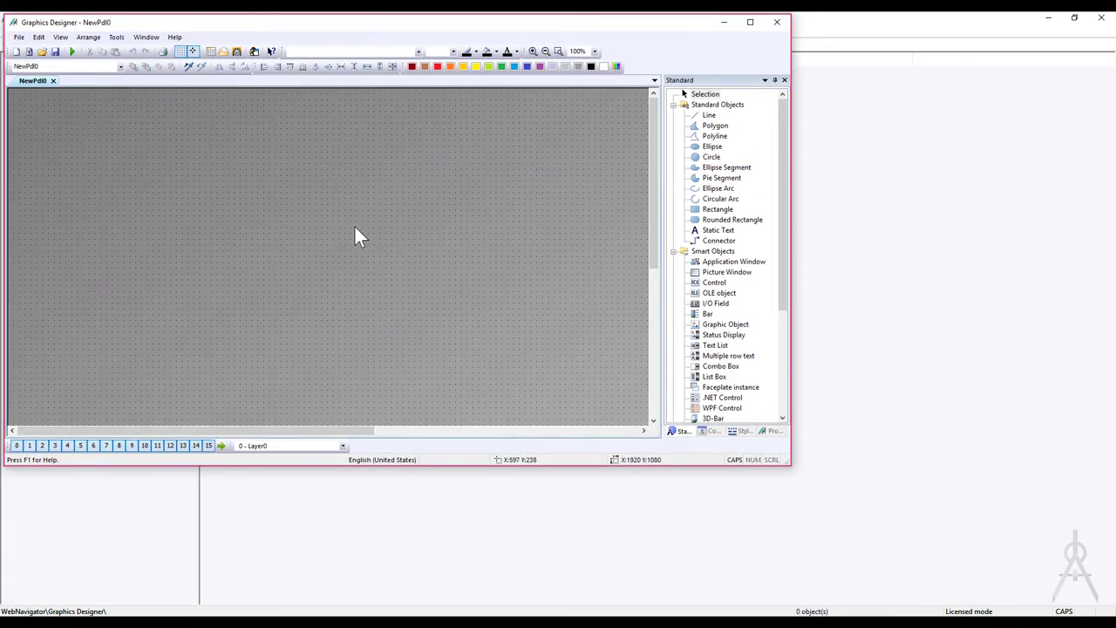
{"action": "left_click", "coordinate": [750, 22]}
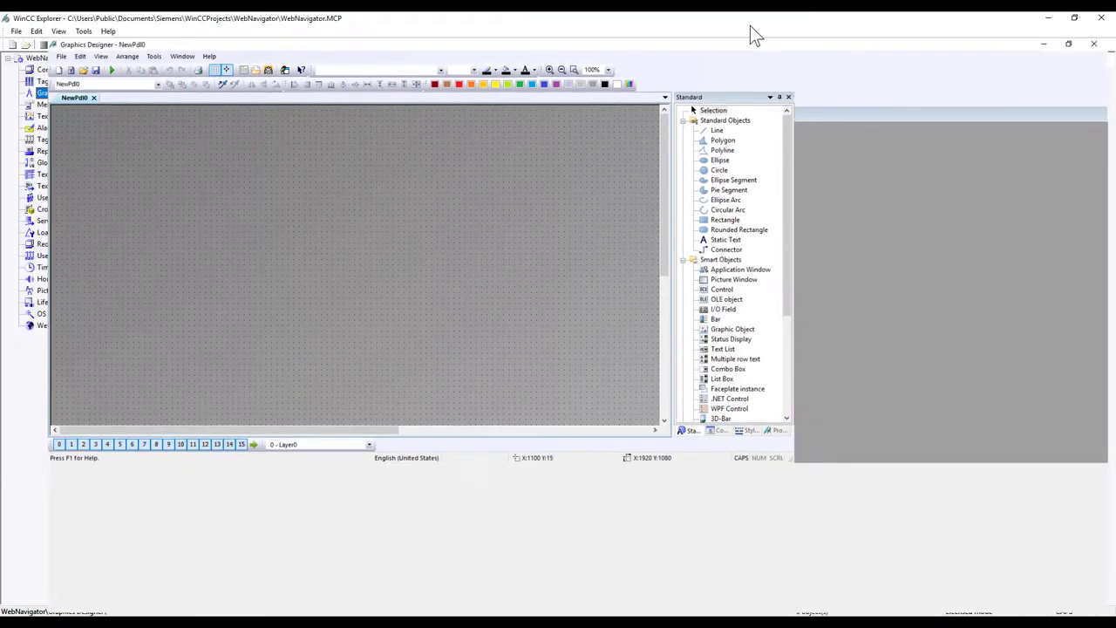
{"action": "left_click", "coordinate": [1036, 152]}
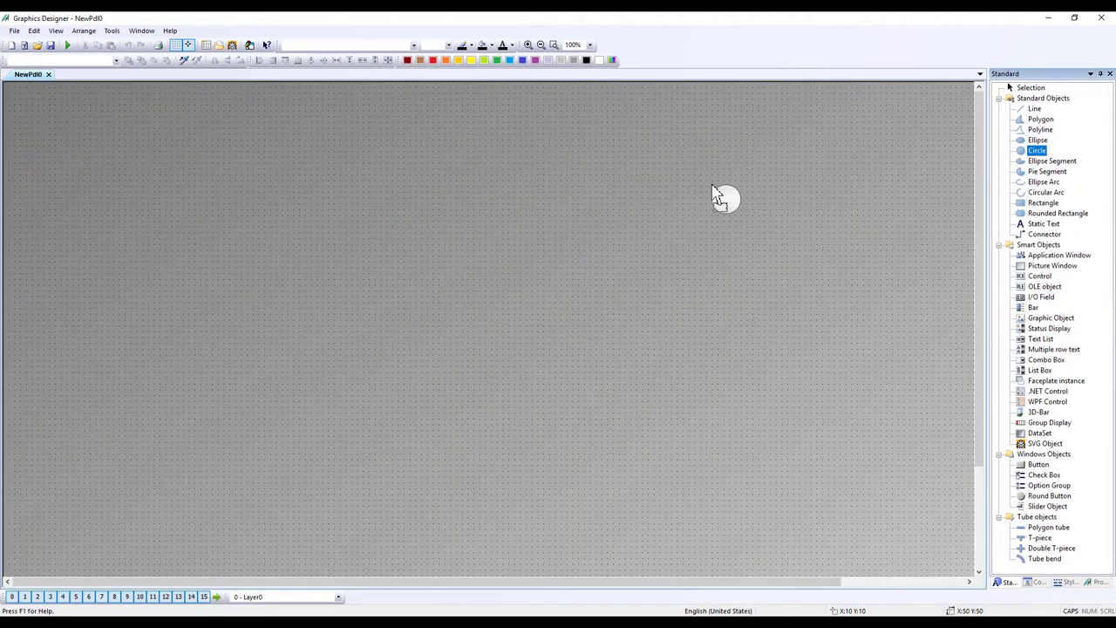
{"action": "left_click", "coordinate": [581, 190]}
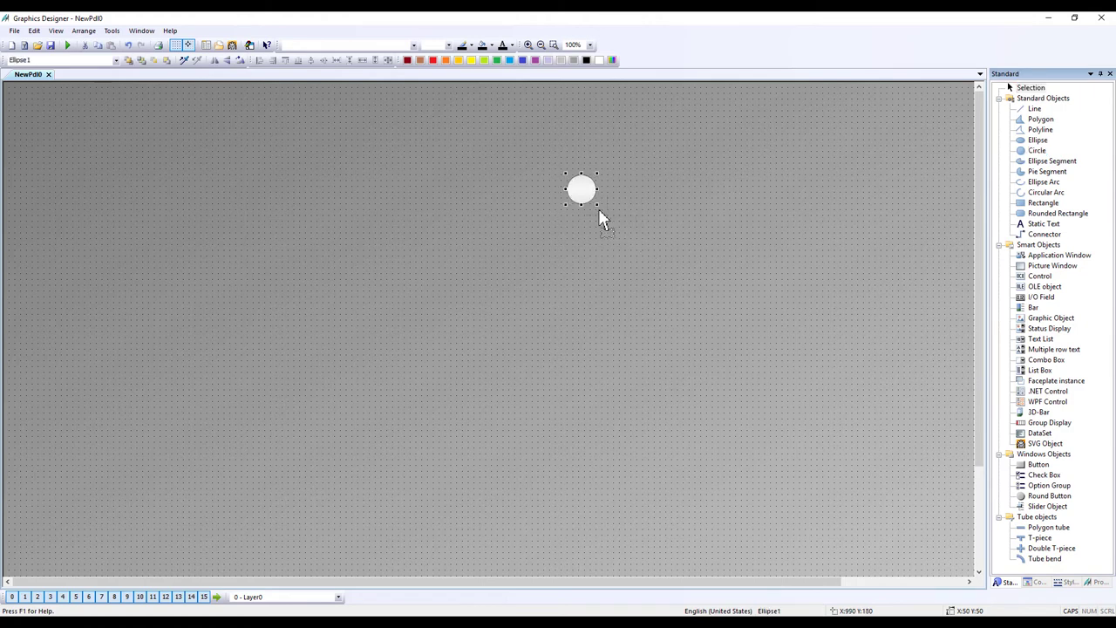
{"action": "left_click_drag", "start_coordinate": [597, 205], "coordinate": [654, 273]}
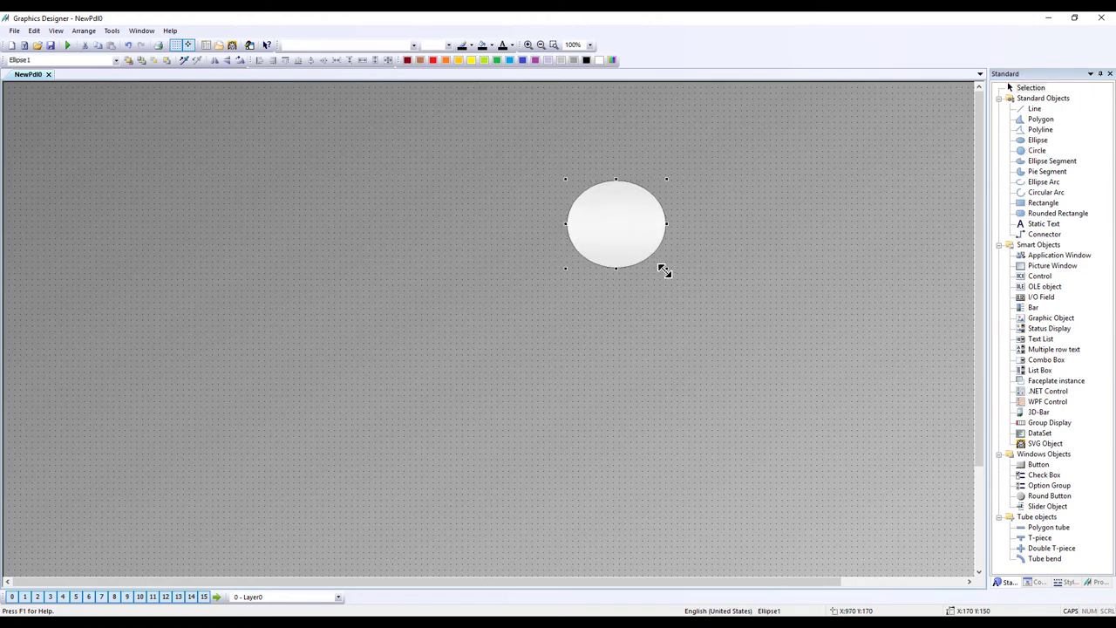
Step: Make the circle's background colour dynamic on a Boolean value, bright green for TRUE
{"action": "double_click", "coordinate": [631, 228]}
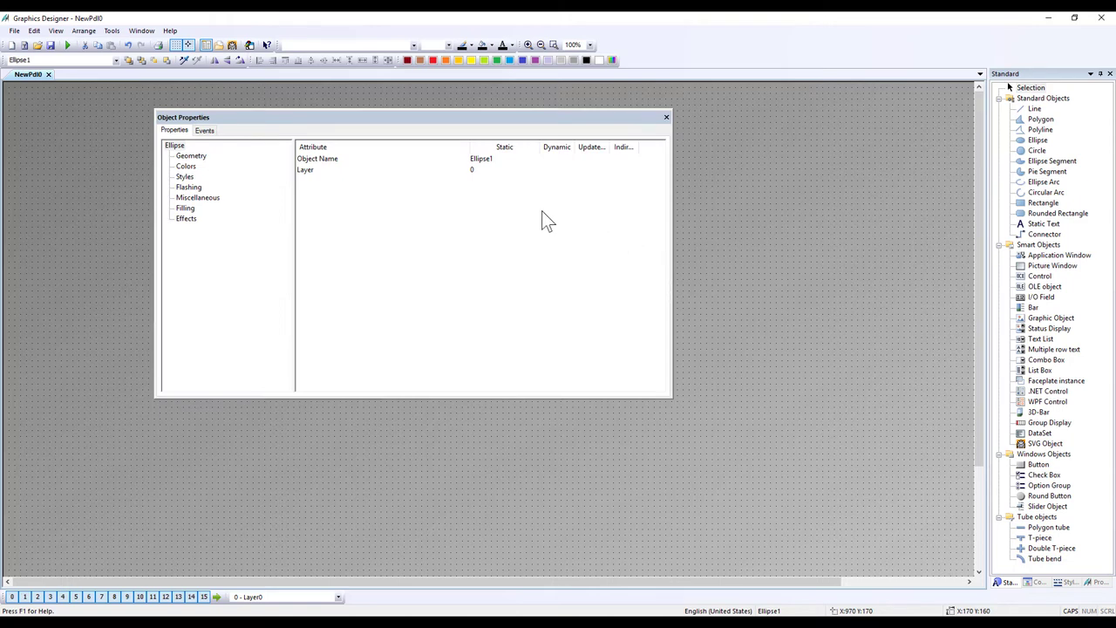
{"action": "left_click", "coordinate": [187, 219]}
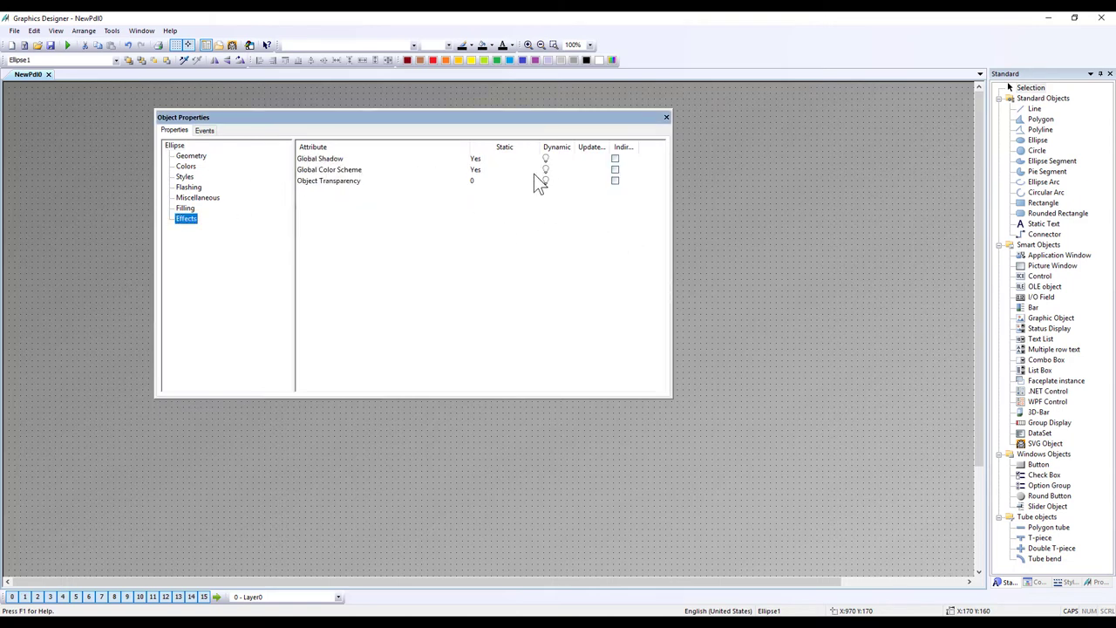
{"action": "left_click", "coordinate": [483, 171]}
{"action": "left_click", "coordinate": [187, 166]}
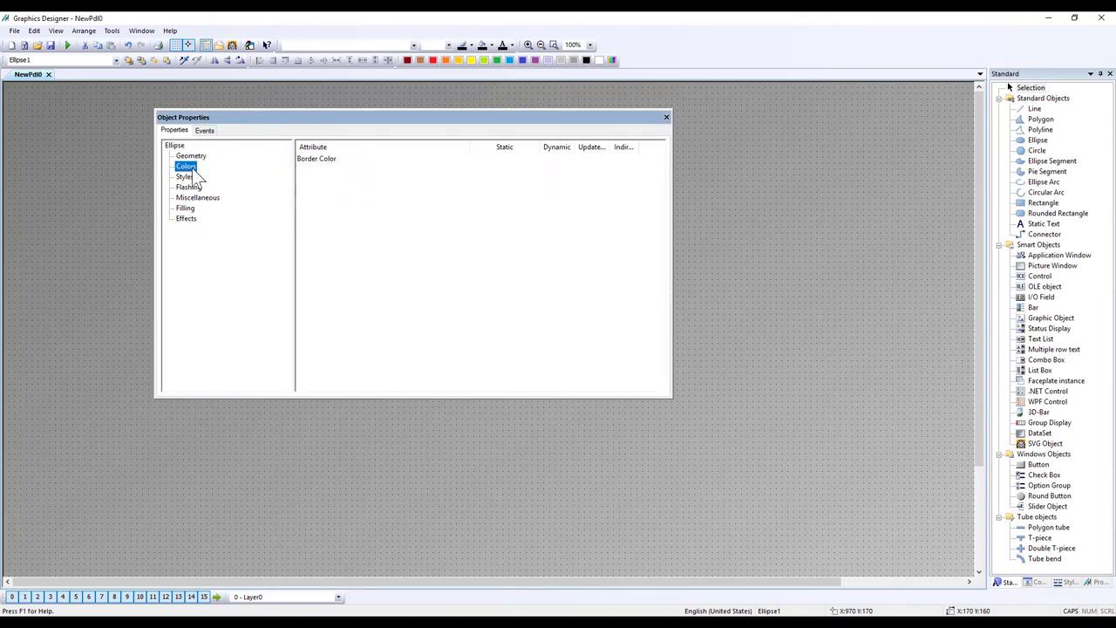
{"action": "left_click", "coordinate": [563, 181]}
{"action": "right_click", "coordinate": [563, 181]}
{"action": "left_click", "coordinate": [593, 191]}
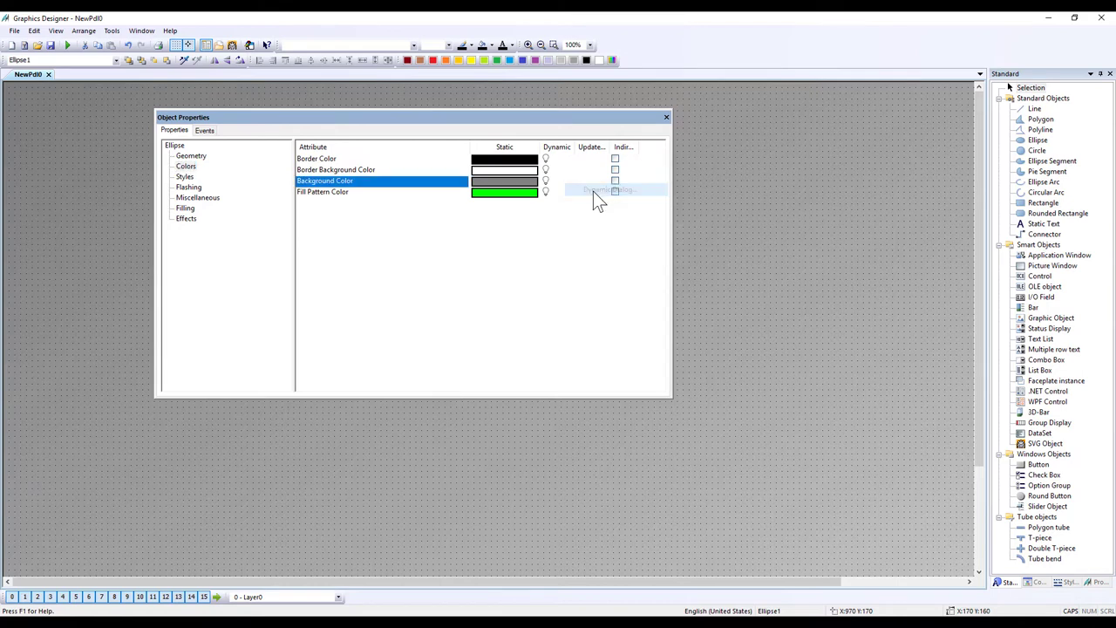
{"action": "left_click", "coordinate": [588, 201]}
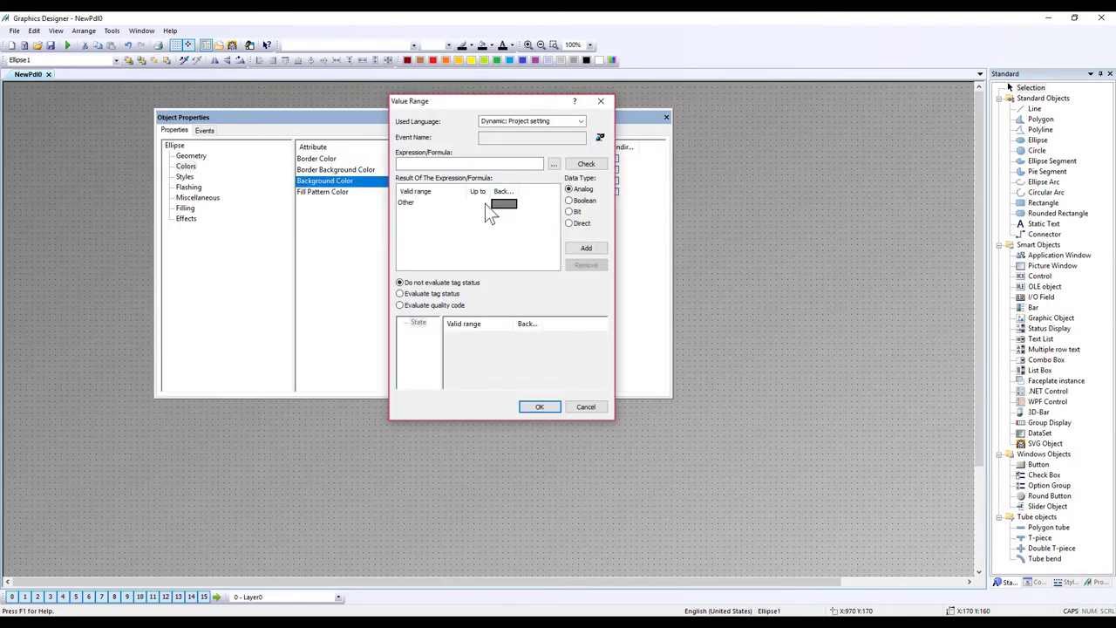
{"action": "left_click", "coordinate": [484, 203]}
{"action": "left_click", "coordinate": [582, 283]}
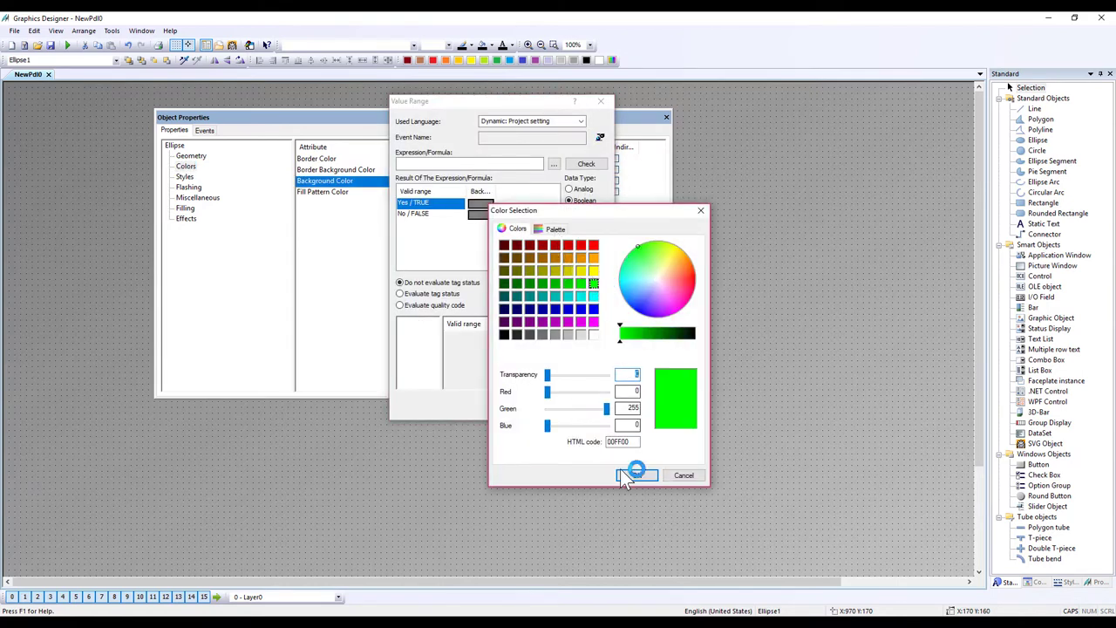
{"action": "left_click", "coordinate": [636, 475]}
Step: Link the dynamic colour to tag Y1, updating upon change, and apply it
{"action": "left_click", "coordinate": [553, 164]}
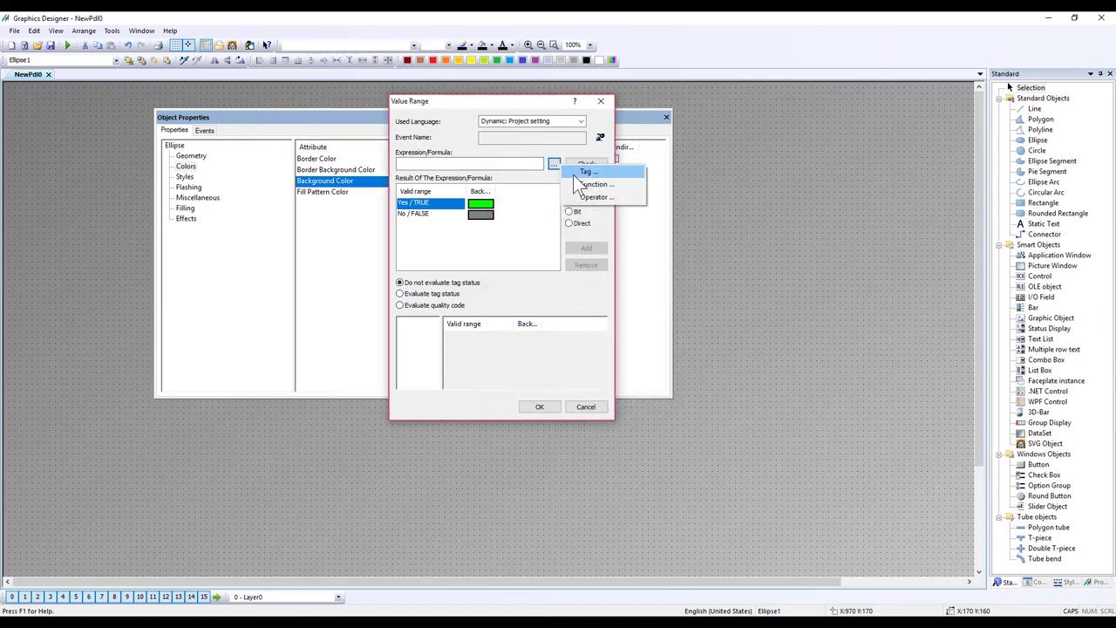
{"action": "left_click", "coordinate": [595, 189]}
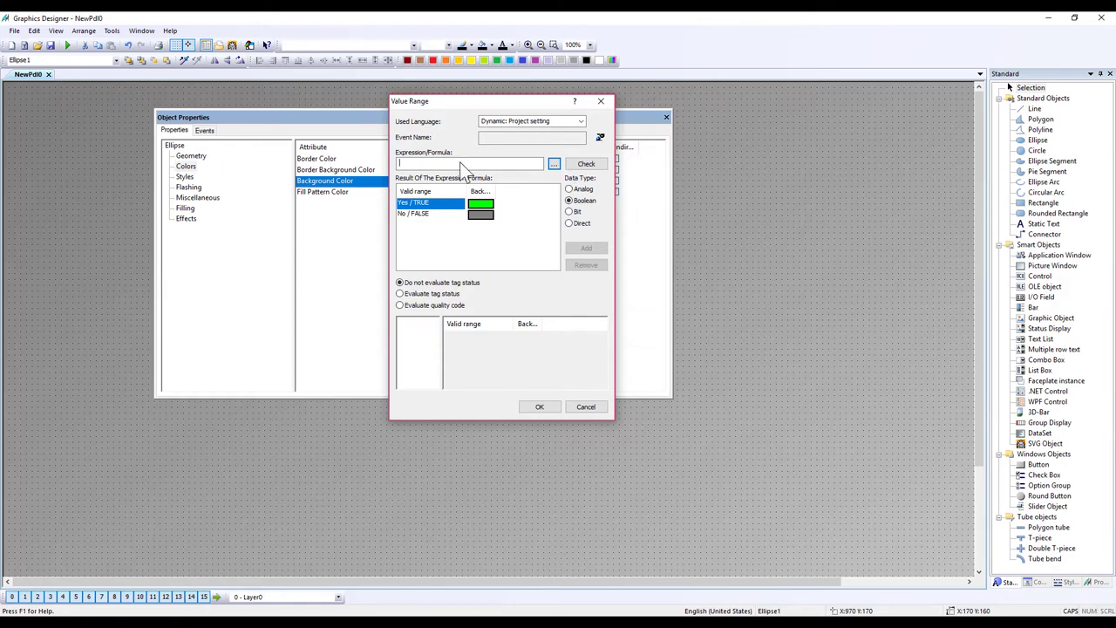
{"action": "left_click", "coordinate": [554, 165]}
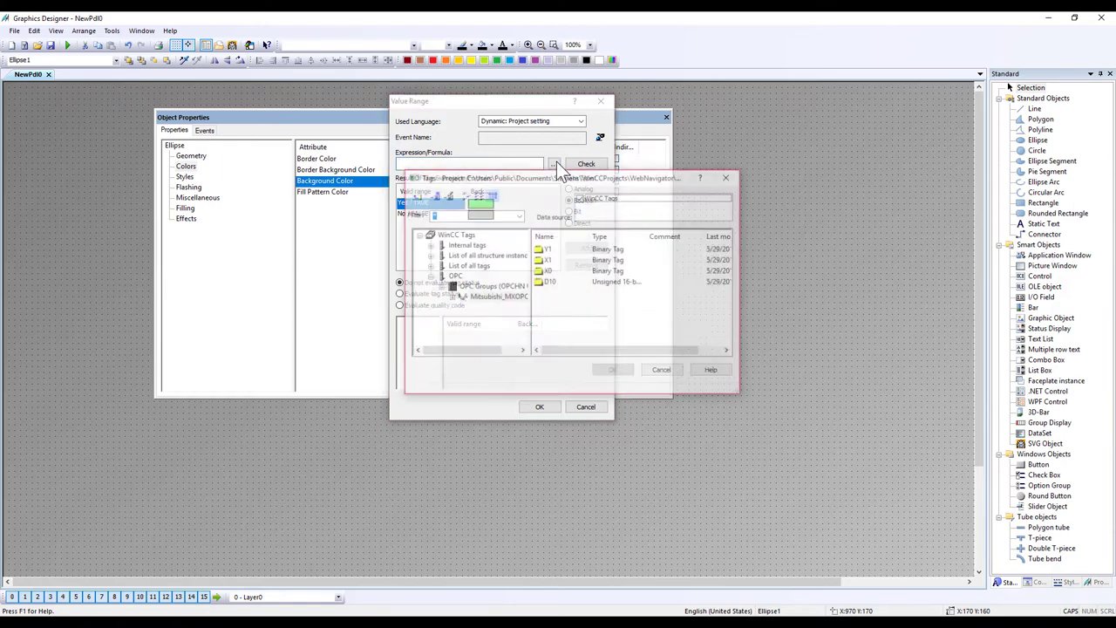
{"action": "left_click", "coordinate": [547, 250]}
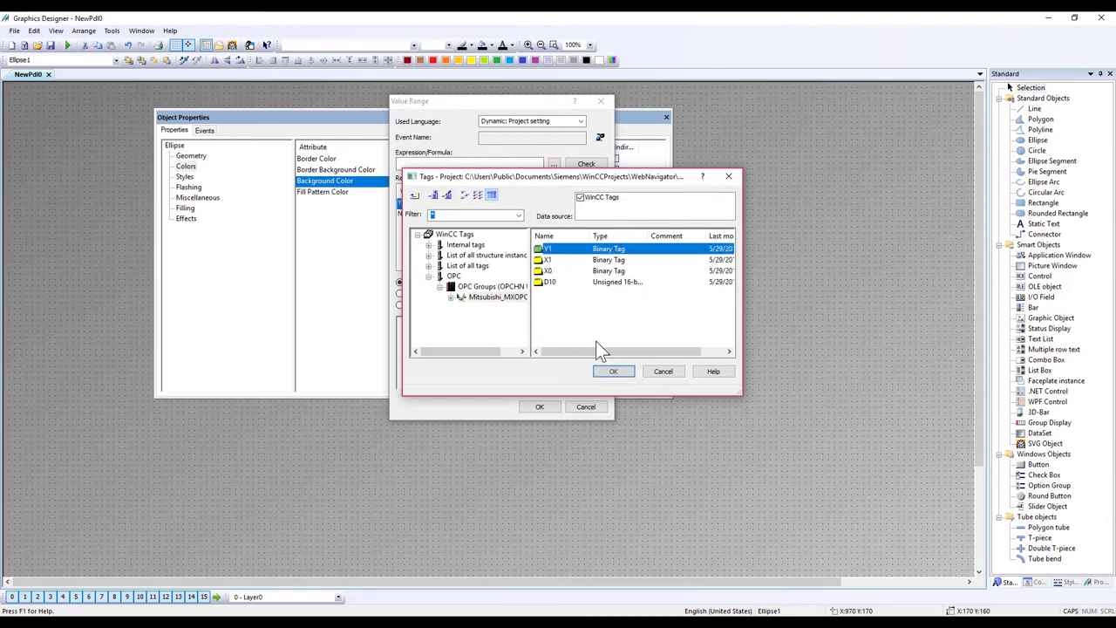
{"action": "left_click", "coordinate": [613, 370]}
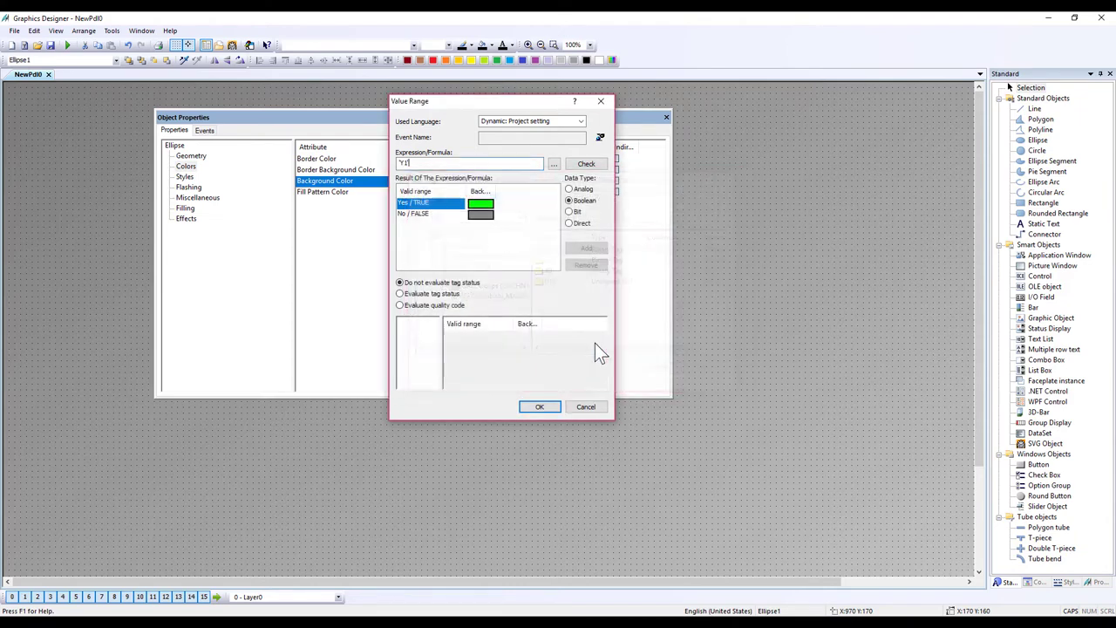
{"action": "left_click", "coordinate": [600, 136]}
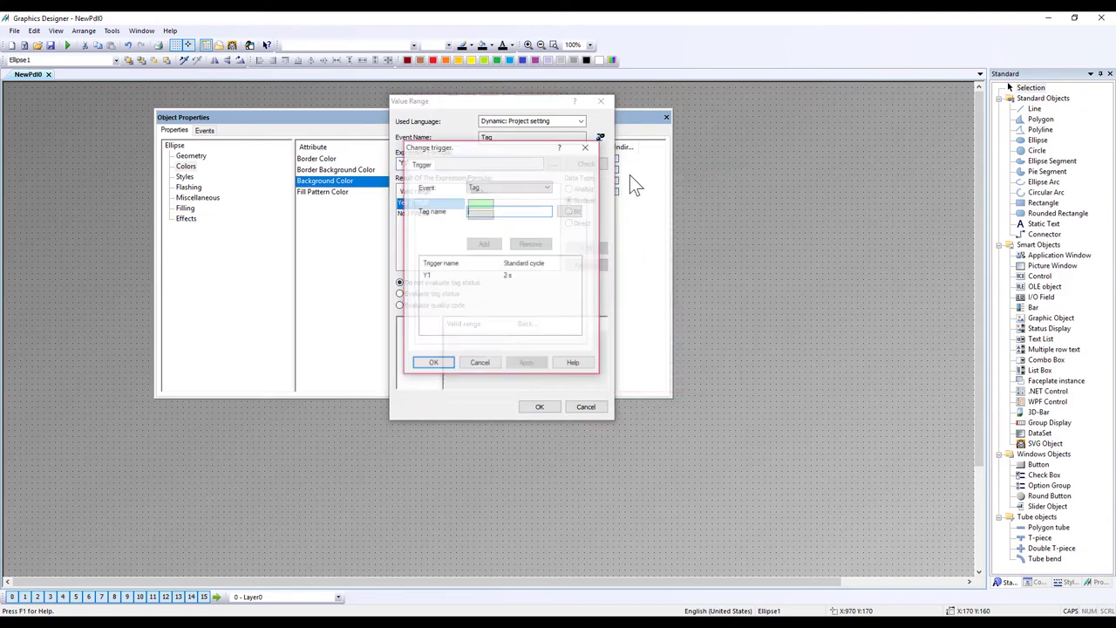
{"action": "left_click", "coordinate": [528, 277]}
{"action": "left_click", "coordinate": [578, 277]}
{"action": "left_click", "coordinate": [433, 363]}
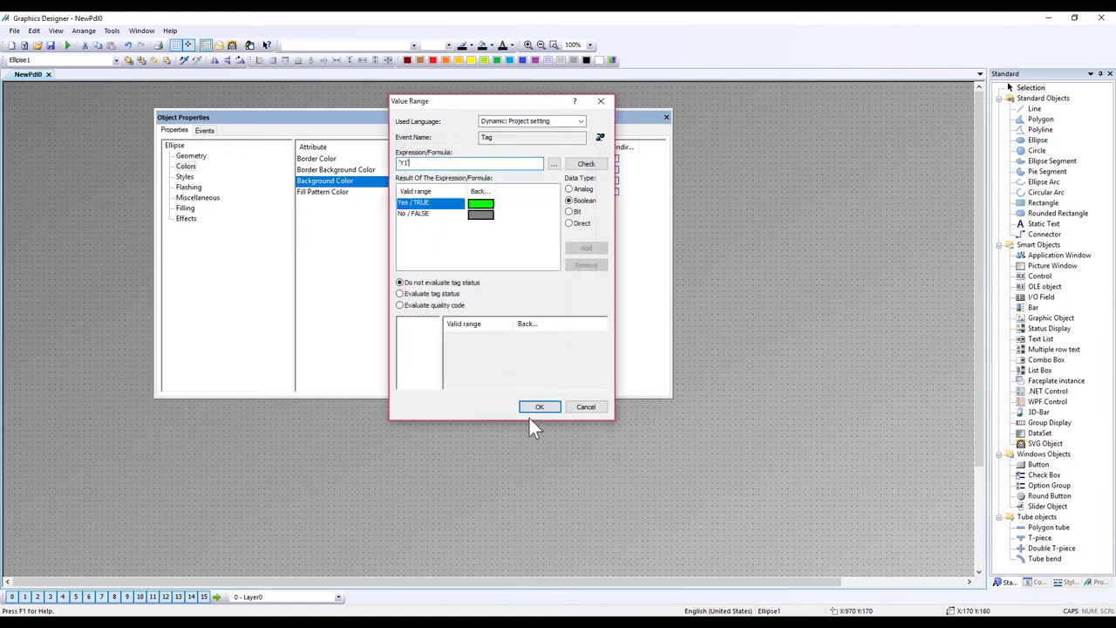
{"action": "left_click", "coordinate": [550, 407]}
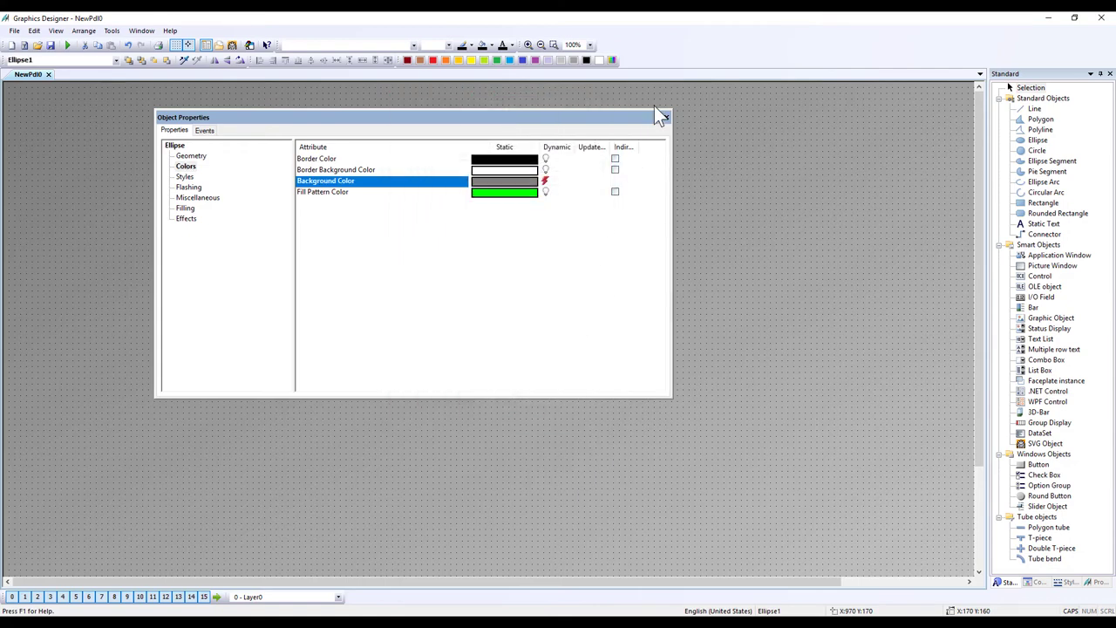
Step: Keep grey as the static background colour, review the dynamic settings, and close the properties
{"action": "double_click", "coordinate": [513, 181]}
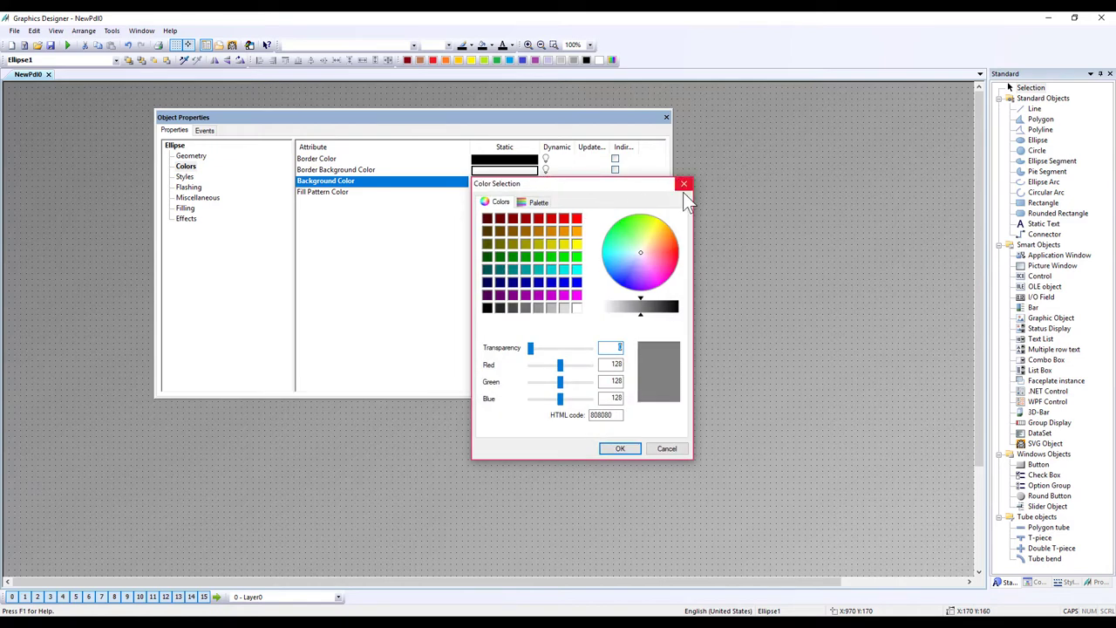
{"action": "left_click", "coordinate": [683, 184]}
{"action": "right_click", "coordinate": [562, 184]}
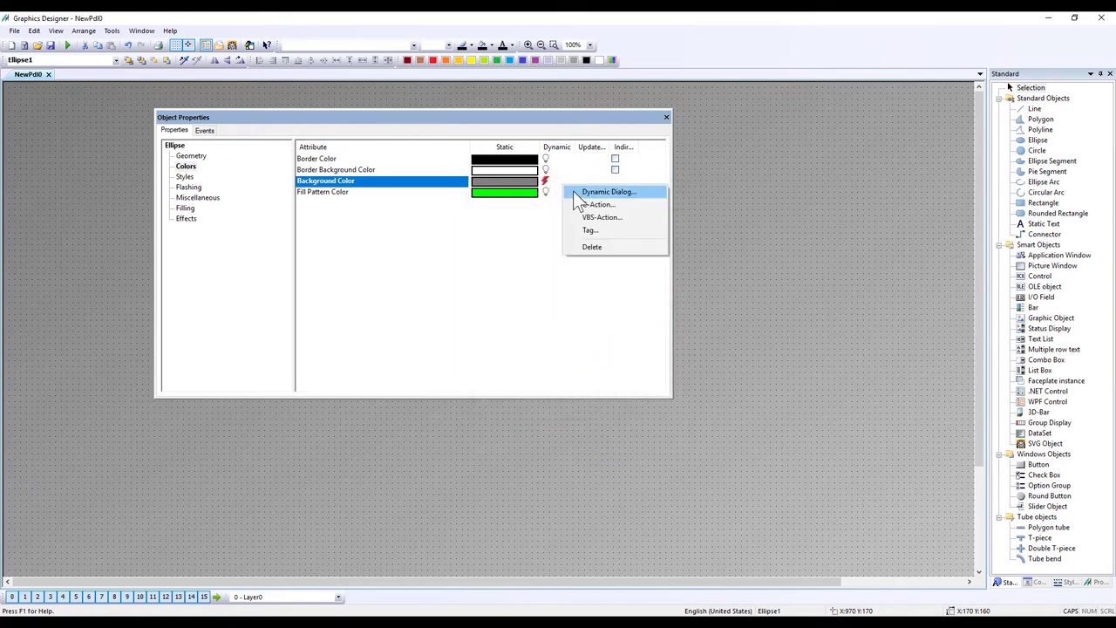
{"action": "left_click", "coordinate": [597, 189]}
{"action": "left_click", "coordinate": [599, 104]}
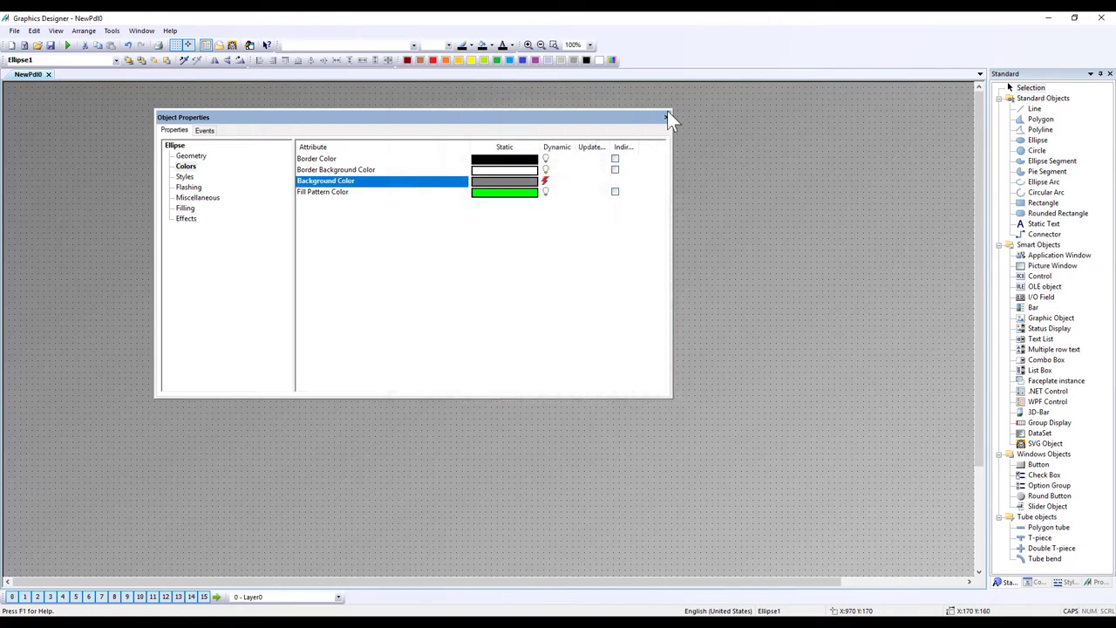
{"action": "left_click", "coordinate": [666, 117]}
{"action": "left_click", "coordinate": [532, 229]}
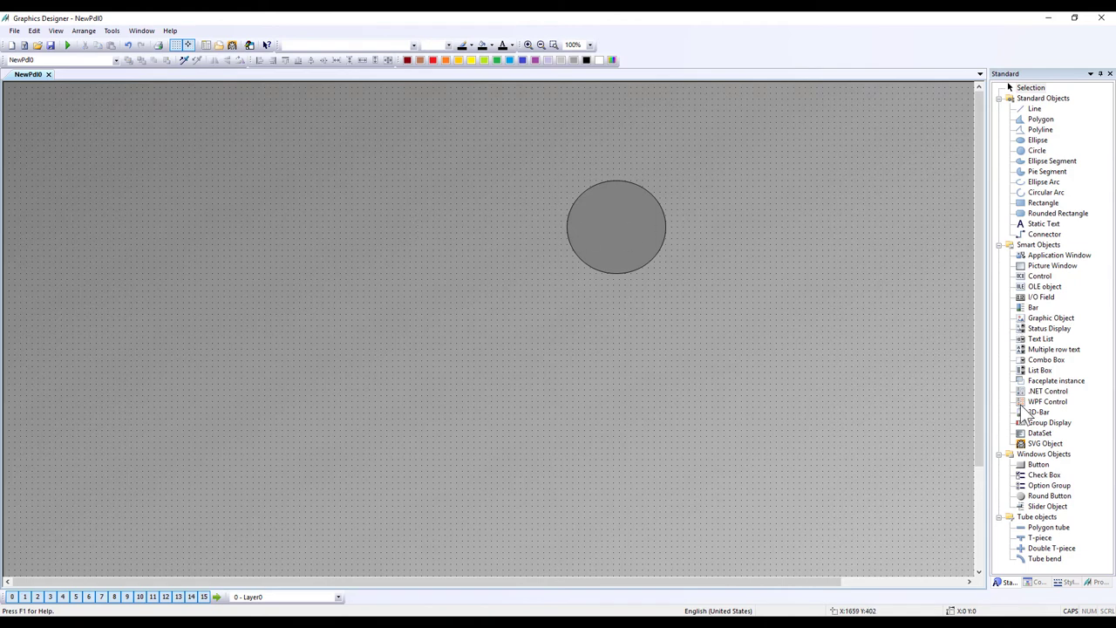
Step: Add a button labelled ON to the picture and enlarge it
{"action": "left_click", "coordinate": [1037, 464]}
{"action": "left_click", "coordinate": [380, 208]}
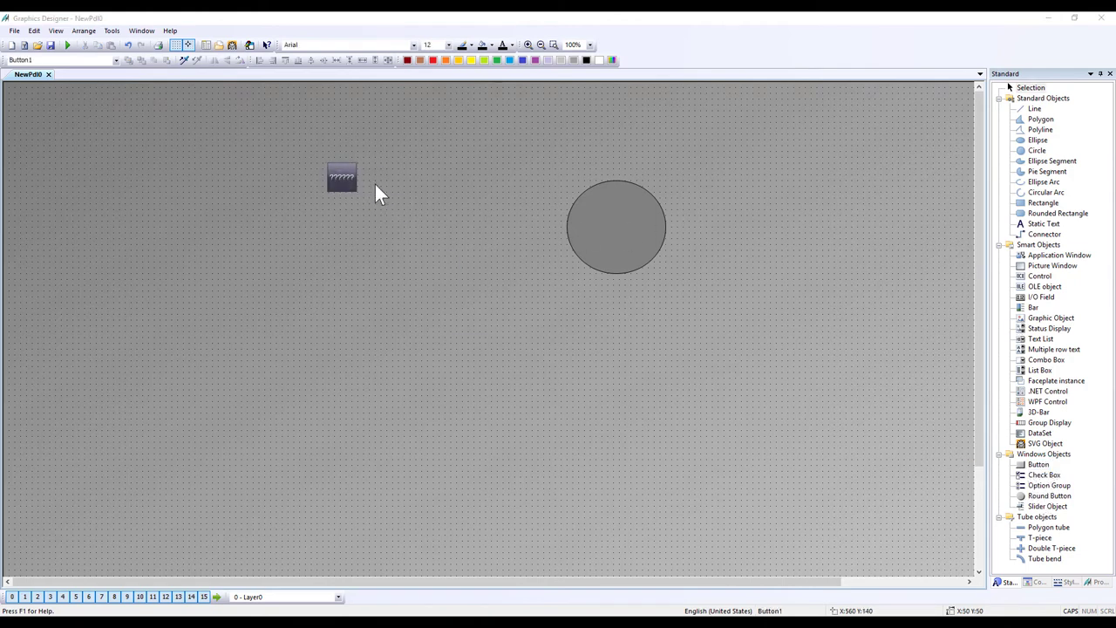
{"action": "double_click", "coordinate": [427, 121]}
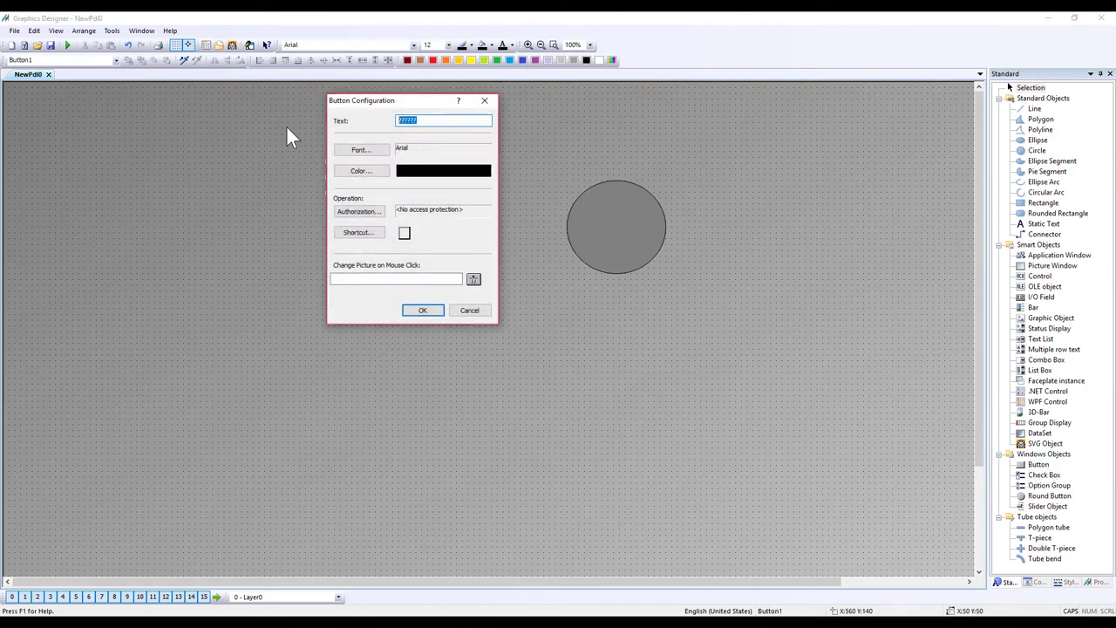
{"action": "type", "text": "ON"}
{"action": "left_click", "coordinate": [421, 311]}
{"action": "left_click_drag", "start_coordinate": [360, 192], "coordinate": [427, 233]}
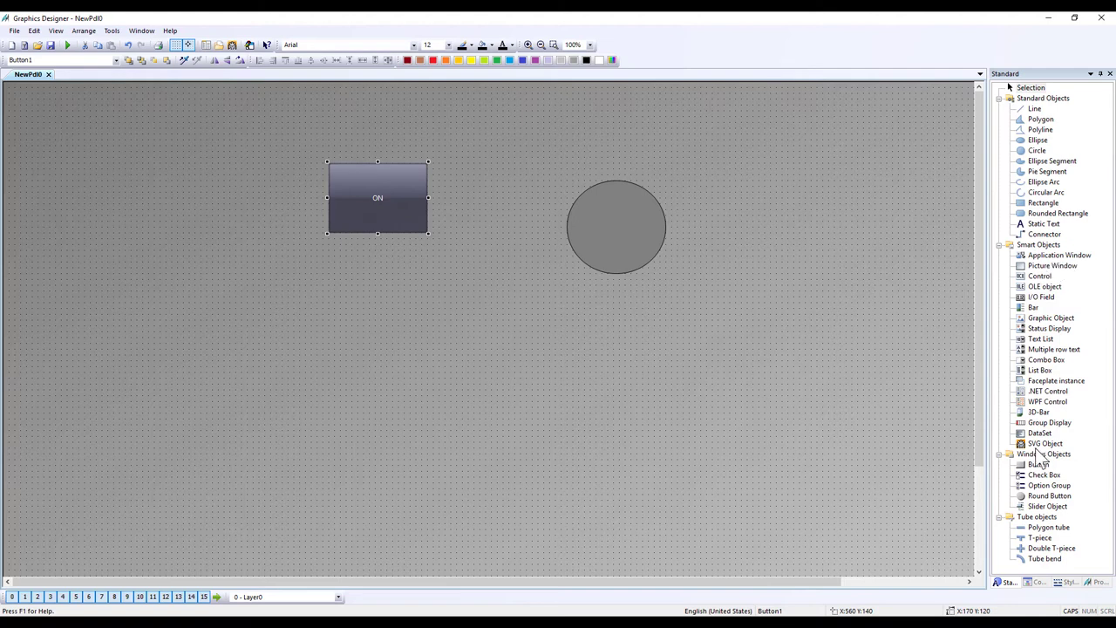
Step: Add a second button labelled OFF, sized to match the ON button
{"action": "left_click_drag", "start_coordinate": [1037, 464], "coordinate": [331, 275]}
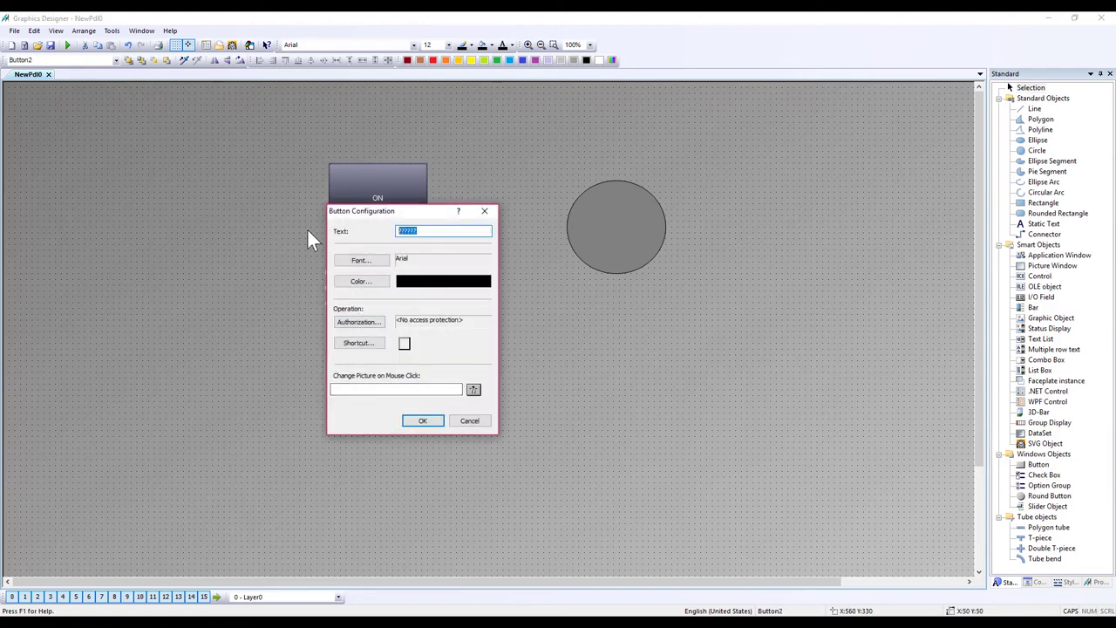
{"action": "type", "text": "OFF"}
{"action": "left_click", "coordinate": [427, 420]}
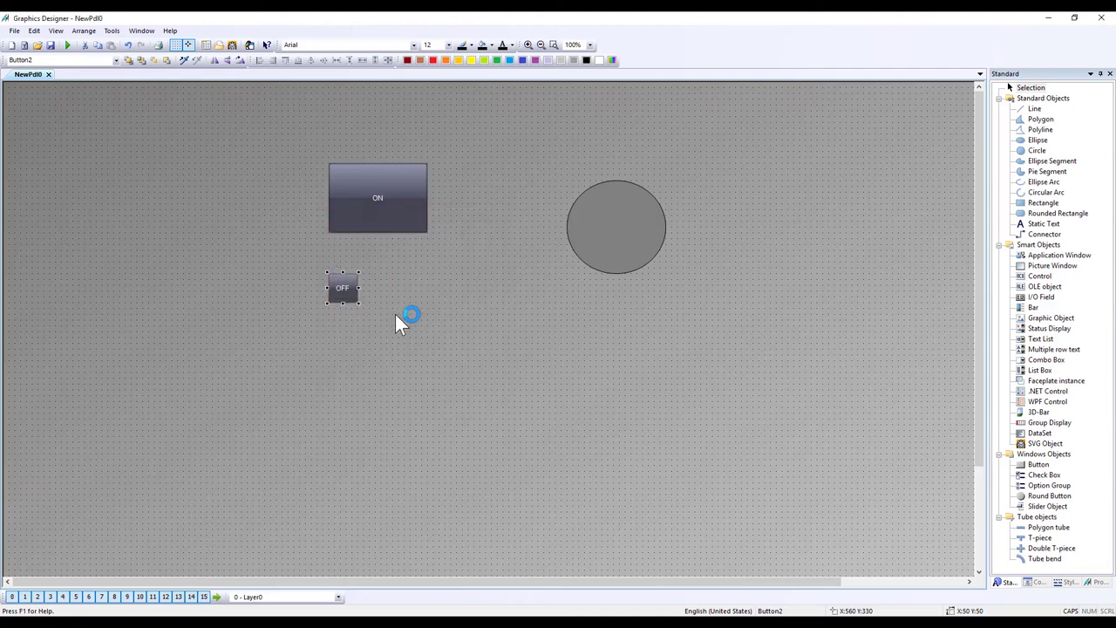
{"action": "left_click_drag", "start_coordinate": [357, 301], "coordinate": [427, 345]}
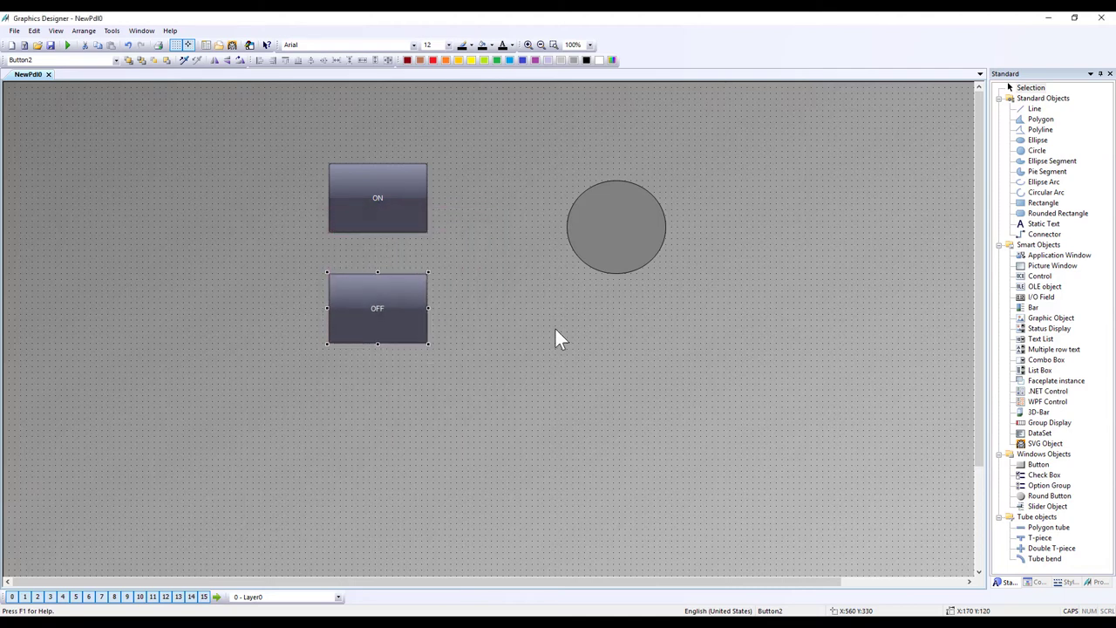
Step: In the OFF button's properties, start a C action for the Mouse Click event
{"action": "right_click", "coordinate": [413, 313]}
{"action": "left_click", "coordinate": [441, 459]}
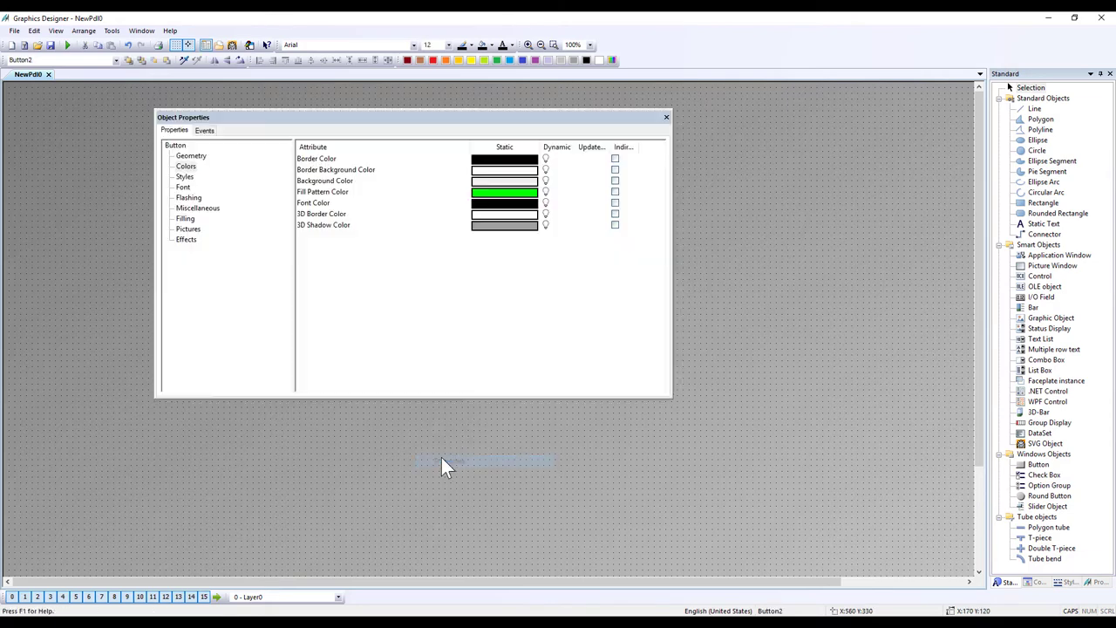
{"action": "left_click", "coordinate": [204, 130]}
{"action": "left_click", "coordinate": [187, 155]}
{"action": "right_click", "coordinate": [341, 159]}
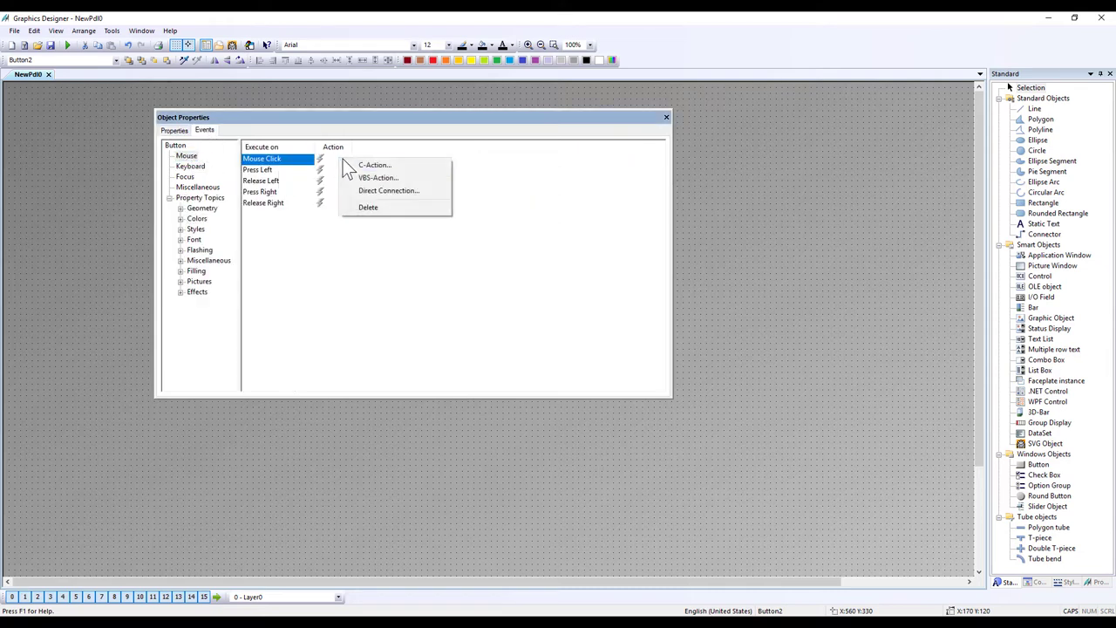
{"action": "left_click", "coordinate": [351, 165]}
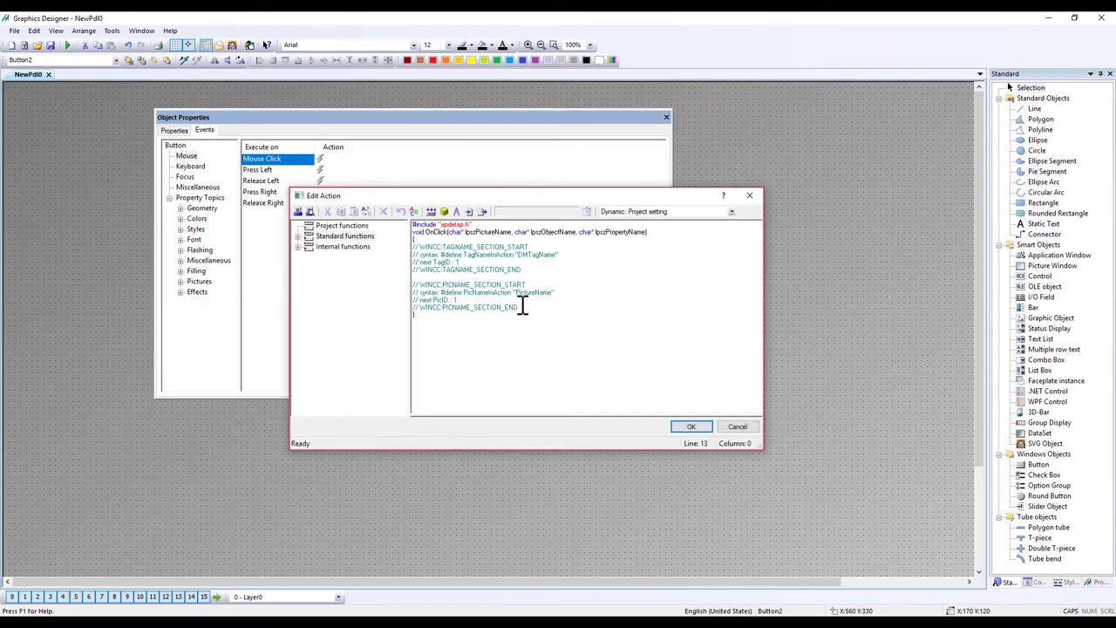
Step: Clear the generated comment lines and insert the SetTagBit function into the action
{"action": "left_click_drag", "start_coordinate": [522, 307], "coordinate": [374, 248]}
{"action": "key", "text": "Delete"}
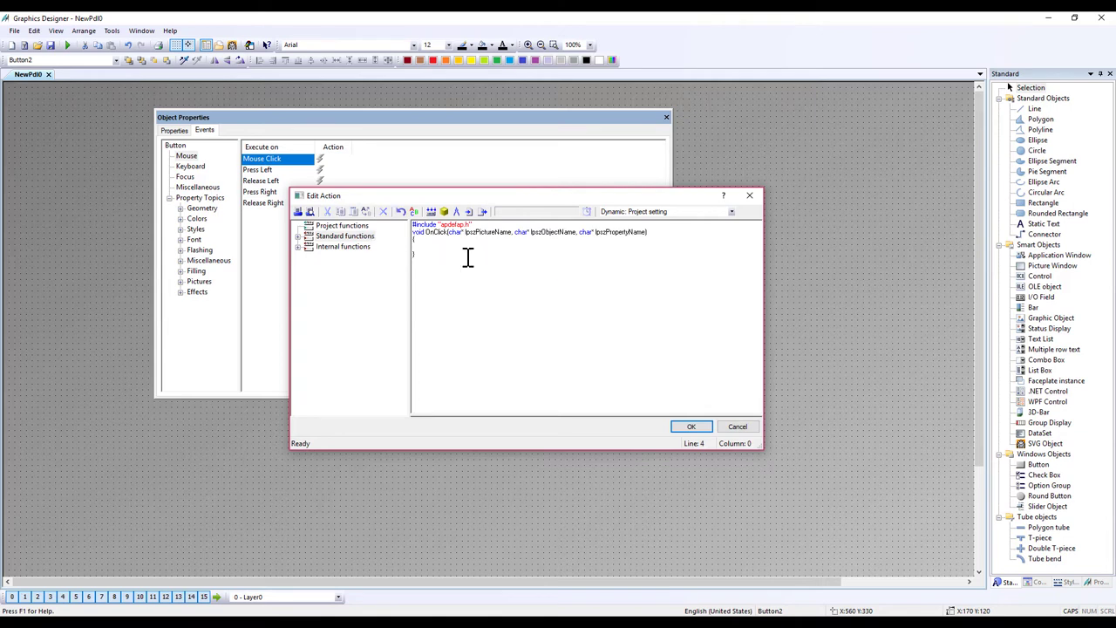
{"action": "key", "text": "Return"}
{"action": "key", "text": "Return"}
{"action": "key", "text": "Up"}
{"action": "left_click", "coordinate": [298, 247]}
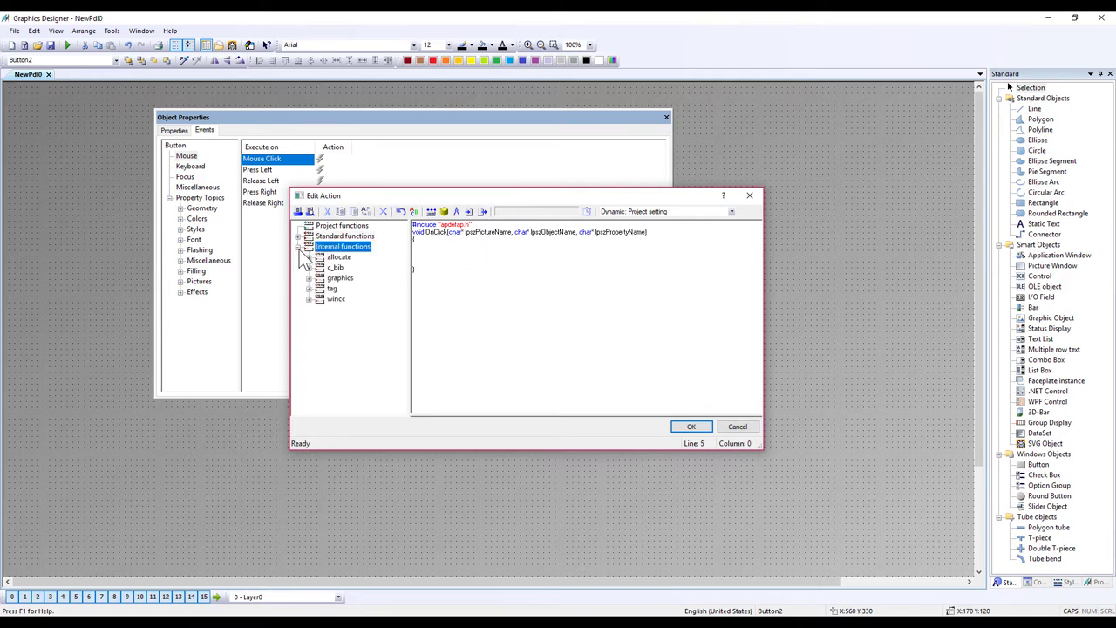
{"action": "left_click", "coordinate": [310, 298]}
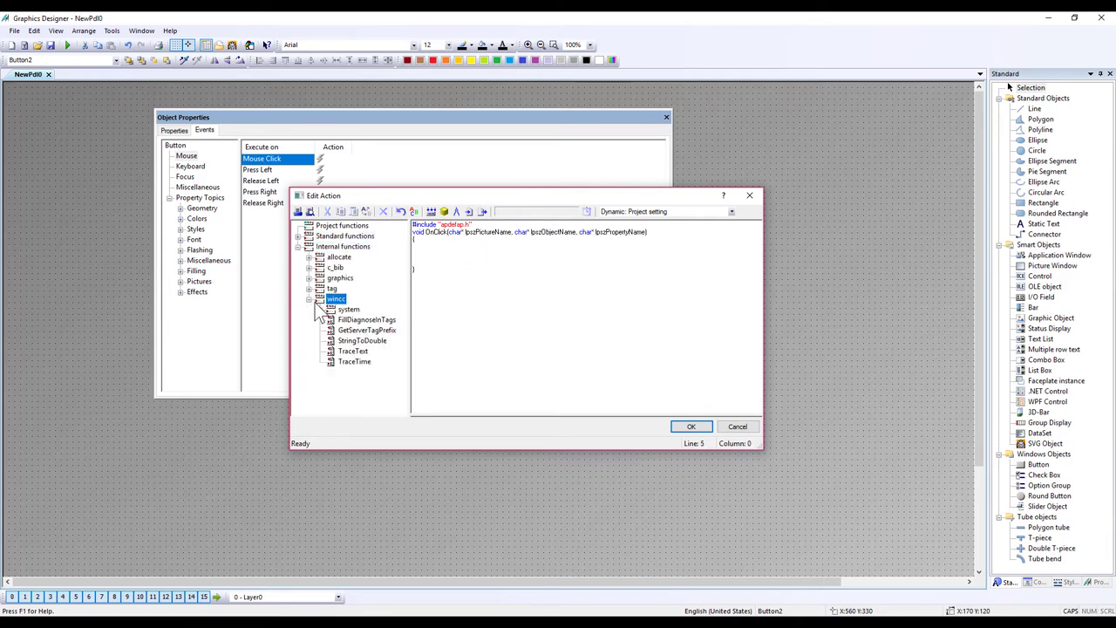
{"action": "left_click", "coordinate": [309, 289]}
{"action": "left_click", "coordinate": [320, 310]}
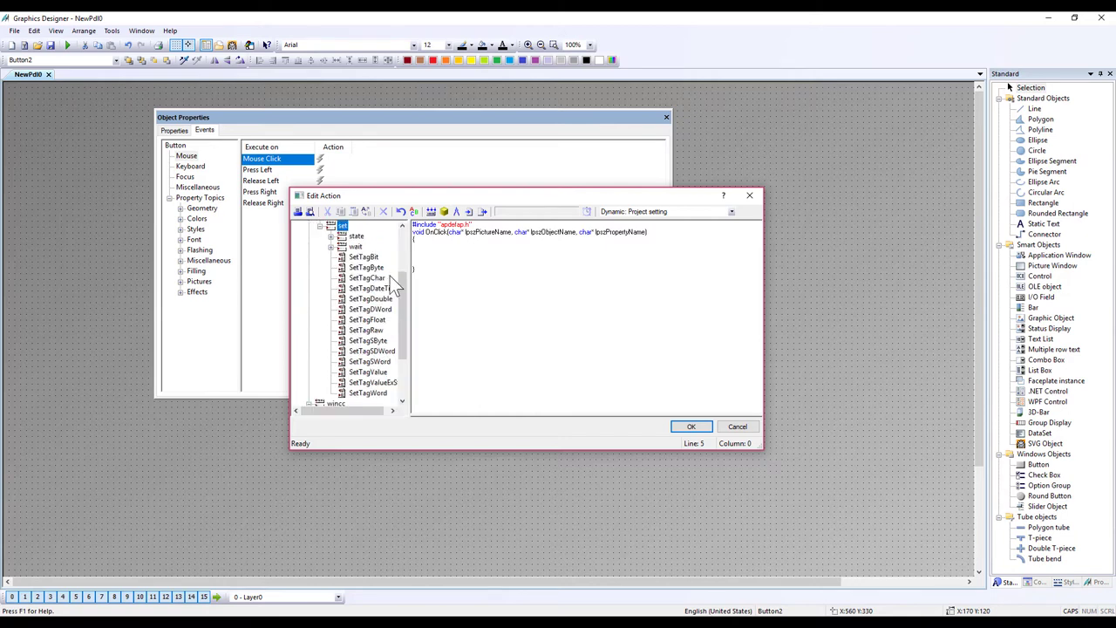
{"action": "left_click", "coordinate": [370, 257]}
{"action": "left_click_drag", "start_coordinate": [428, 260], "coordinate": [429, 260]}
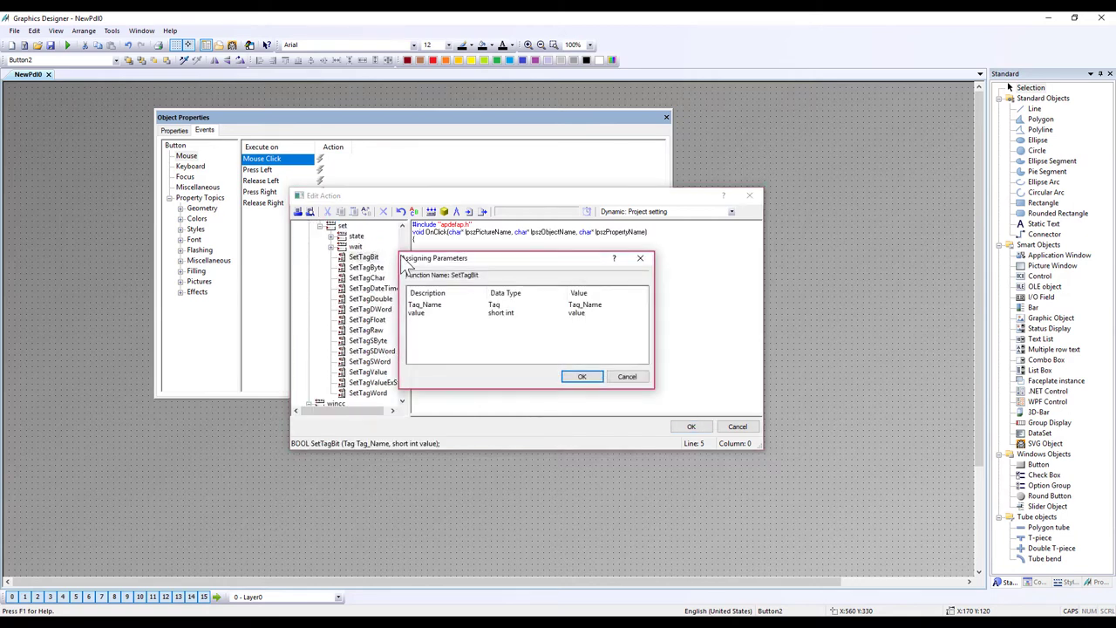
Step: Set SetTagBit's parameters to tag X0 with value 0
{"action": "left_click", "coordinate": [604, 310]}
{"action": "left_click", "coordinate": [643, 304]}
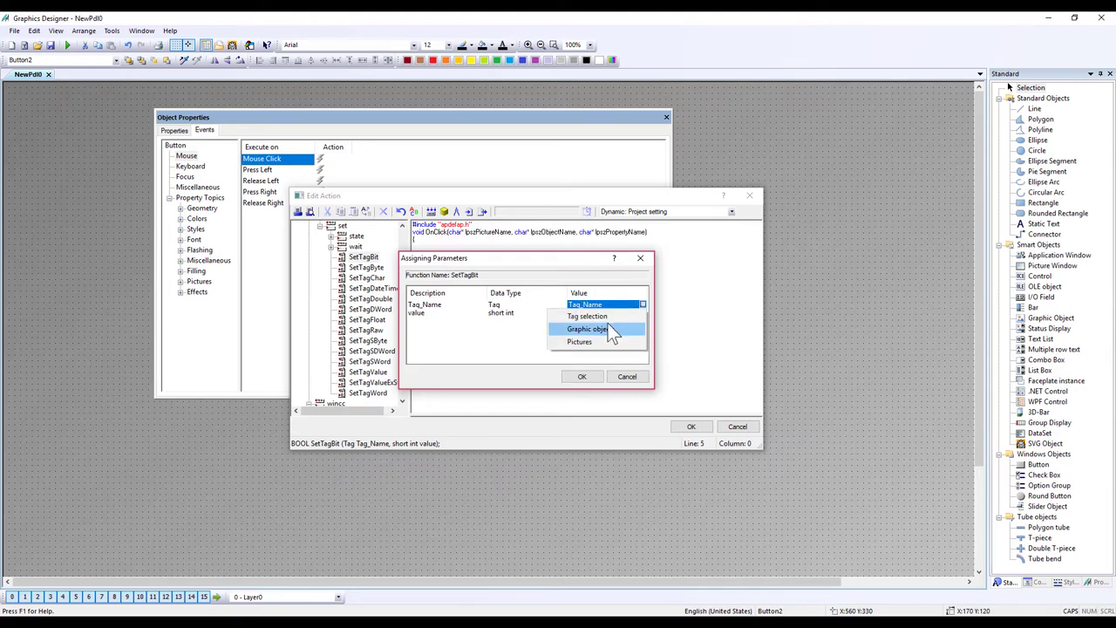
{"action": "left_click", "coordinate": [606, 316]}
{"action": "left_click", "coordinate": [558, 271]}
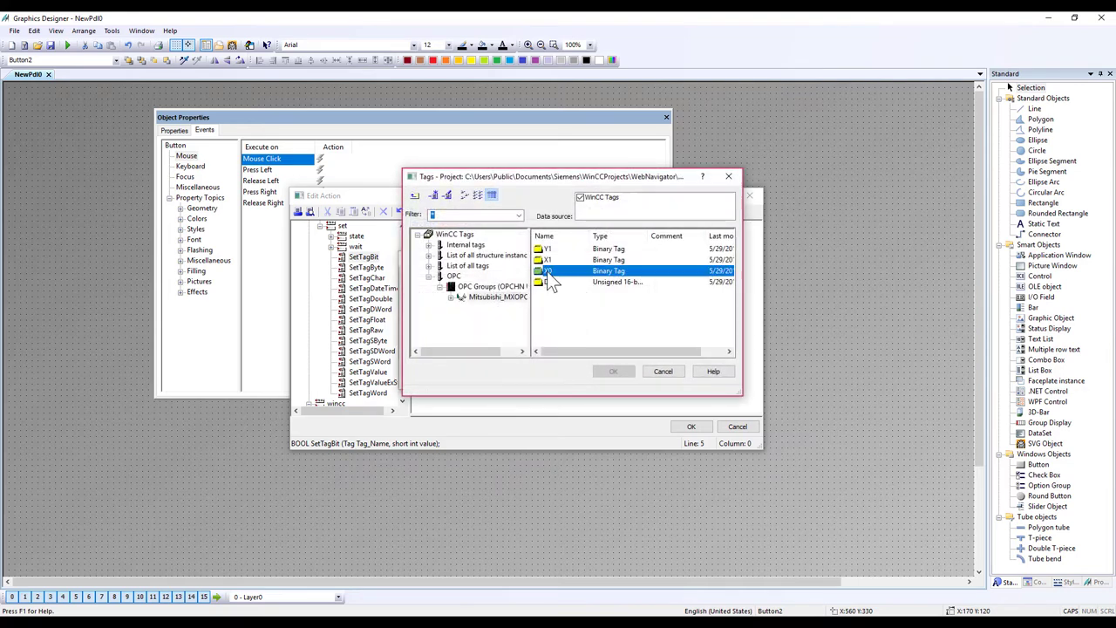
{"action": "left_click", "coordinate": [615, 373]}
{"action": "left_click", "coordinate": [592, 313]}
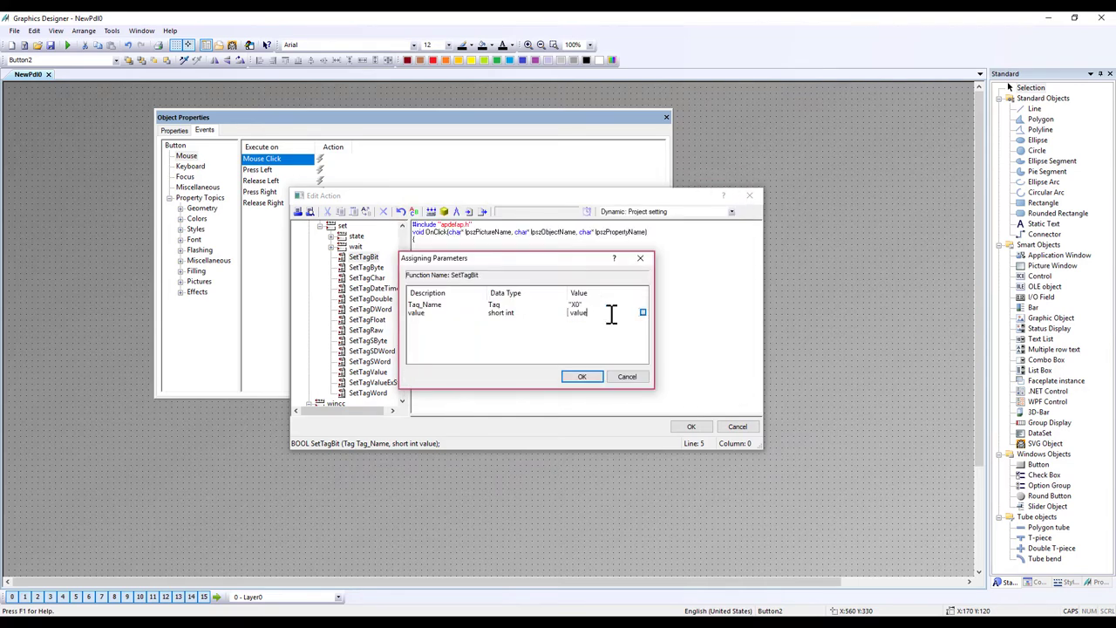
{"action": "type", "text": "0"}
{"action": "left_click", "coordinate": [584, 377]}
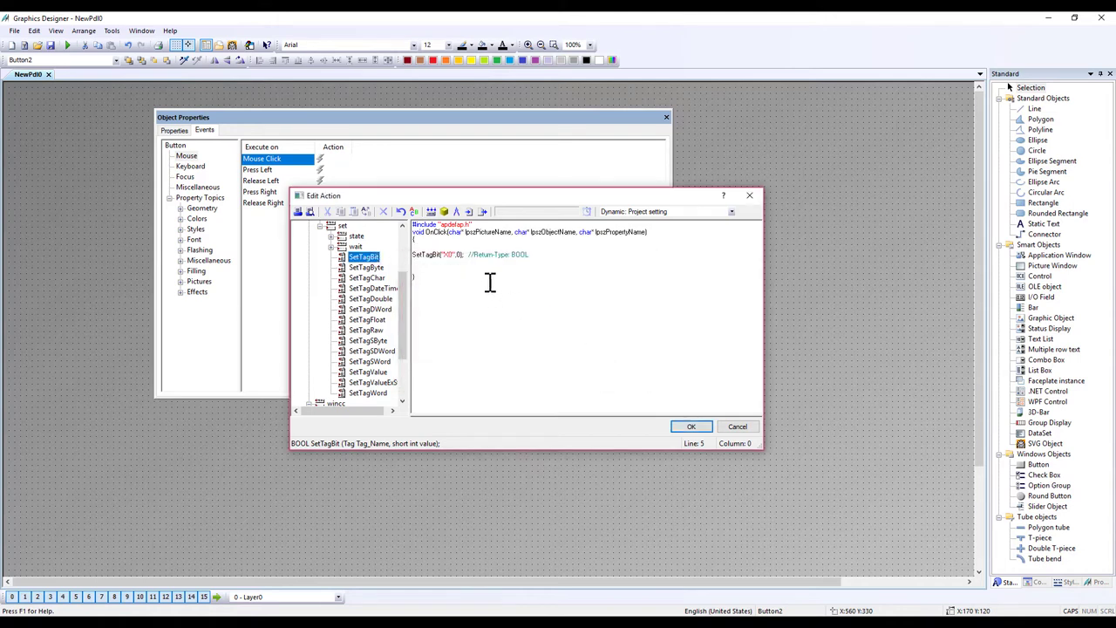
Step: Duplicate the line as SetTagBit("X1",1), accept the code with recompile, and close properties
{"action": "left_click_drag", "start_coordinate": [541, 258], "coordinate": [388, 252]}
{"action": "key", "text": "ctrl+c"}
{"action": "left_click", "coordinate": [427, 265]}
{"action": "key", "text": "ctrl+v"}
{"action": "left_click", "coordinate": [448, 262]}
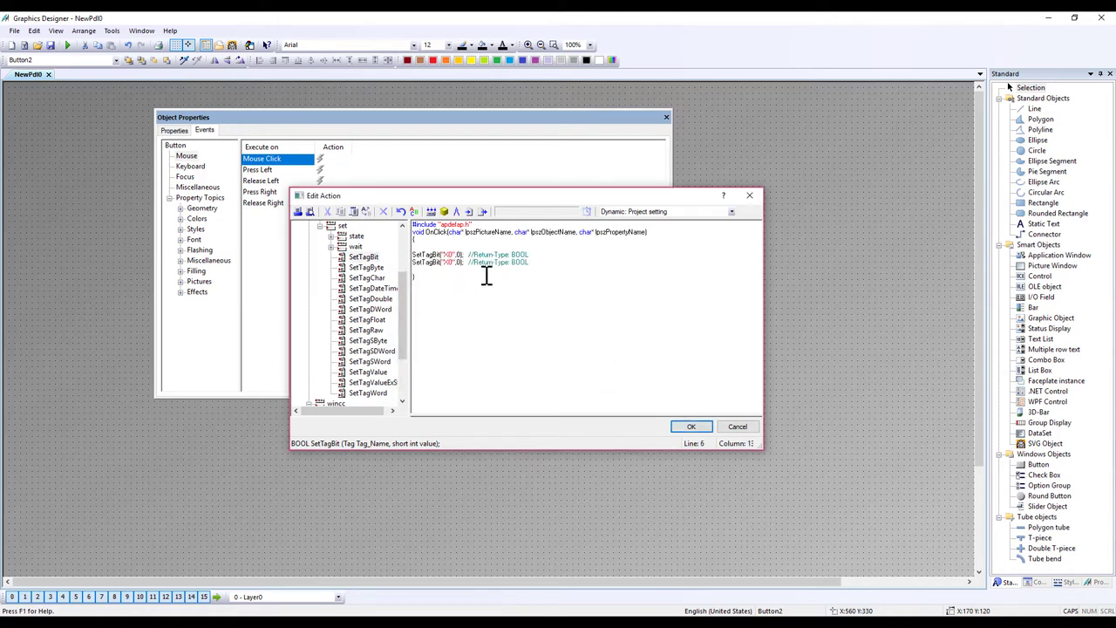
{"action": "type", "text": "1\",1"}
{"action": "left_click", "coordinate": [690, 427]}
{"action": "left_click", "coordinate": [478, 351]}
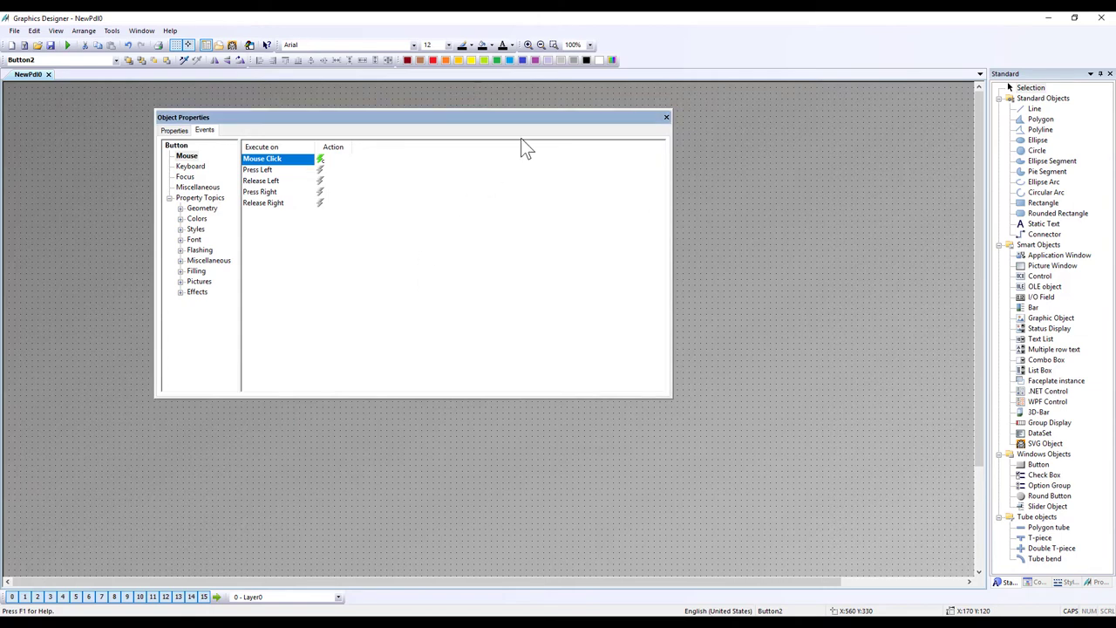
{"action": "left_click", "coordinate": [664, 119]}
Step: Start a Mouse Click C action for the ON button and clear its comment lines
{"action": "right_click", "coordinate": [392, 198]}
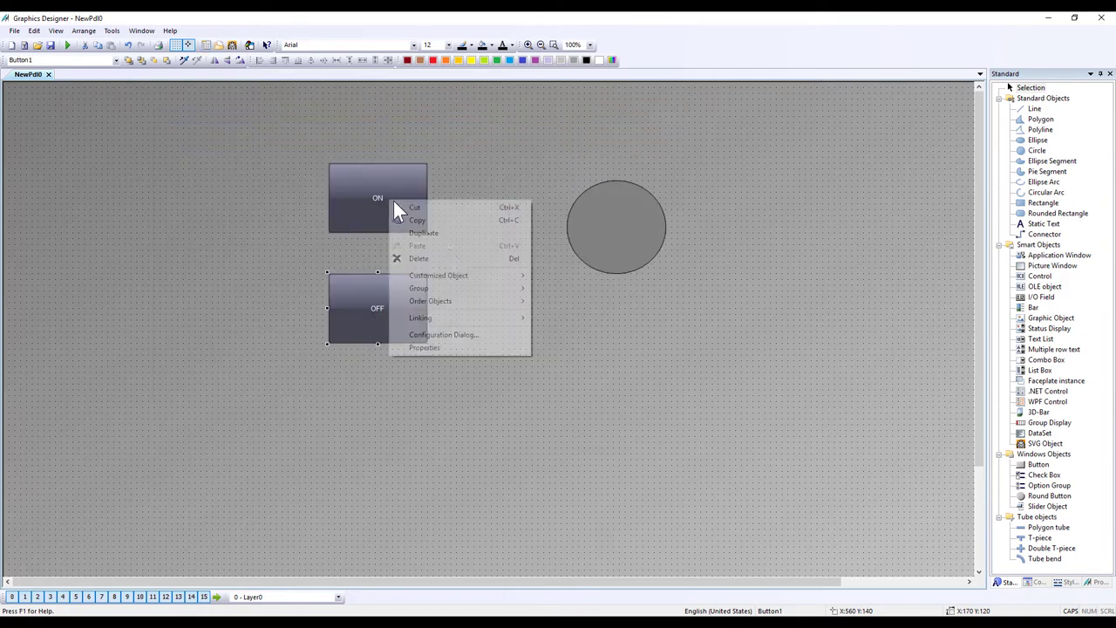
{"action": "left_click", "coordinate": [448, 347]}
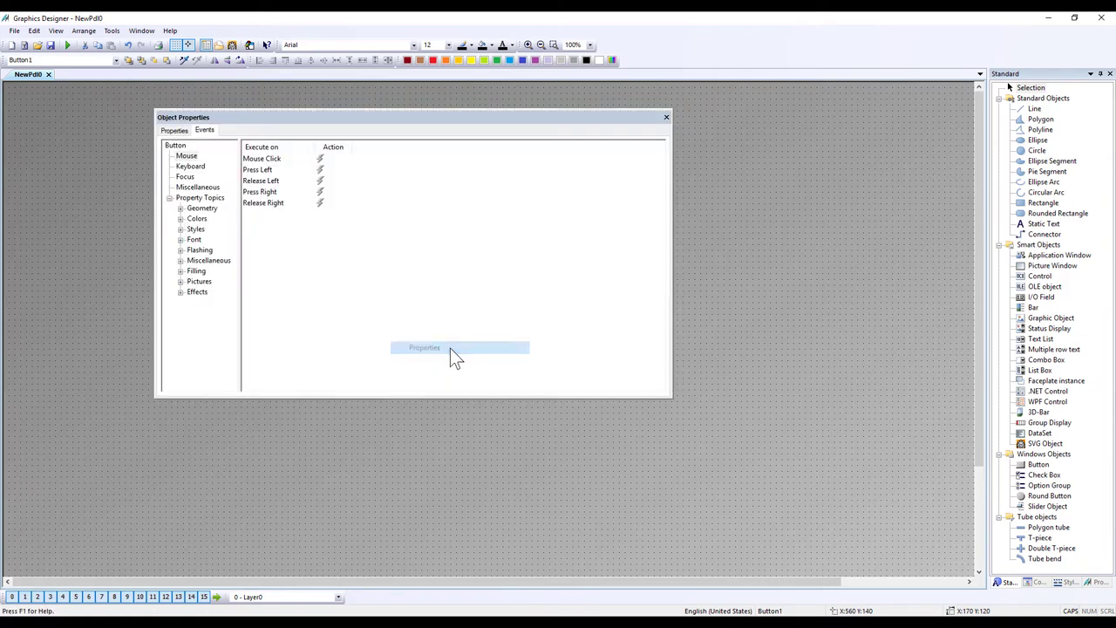
{"action": "right_click", "coordinate": [340, 160]}
{"action": "left_click", "coordinate": [353, 163]}
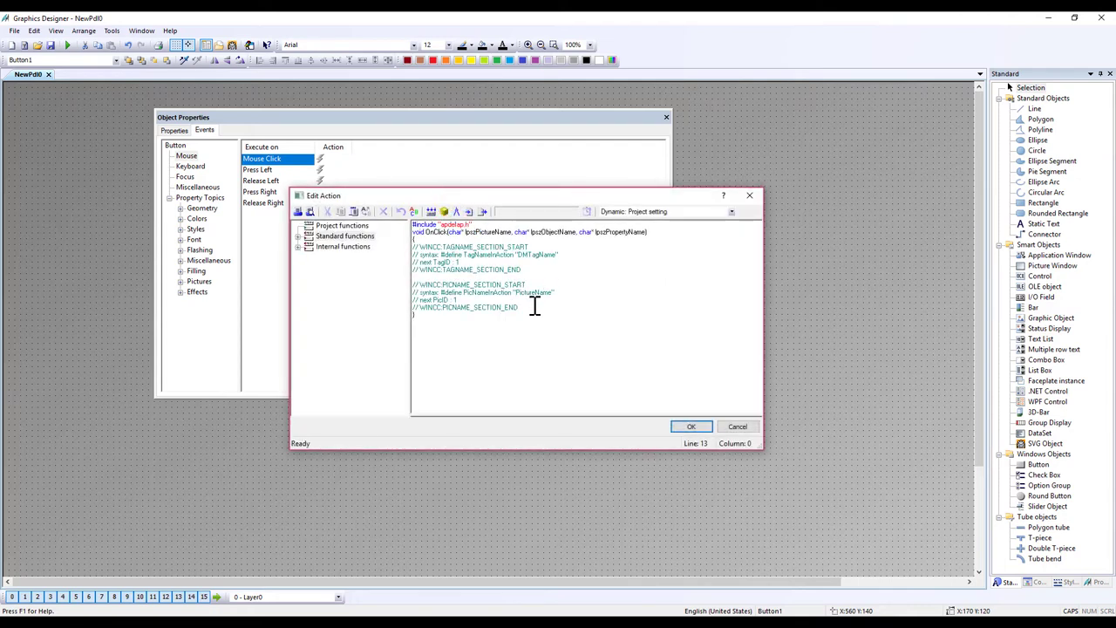
{"action": "left_click_drag", "start_coordinate": [534, 305], "coordinate": [359, 247]}
{"action": "key", "text": "Delete"}
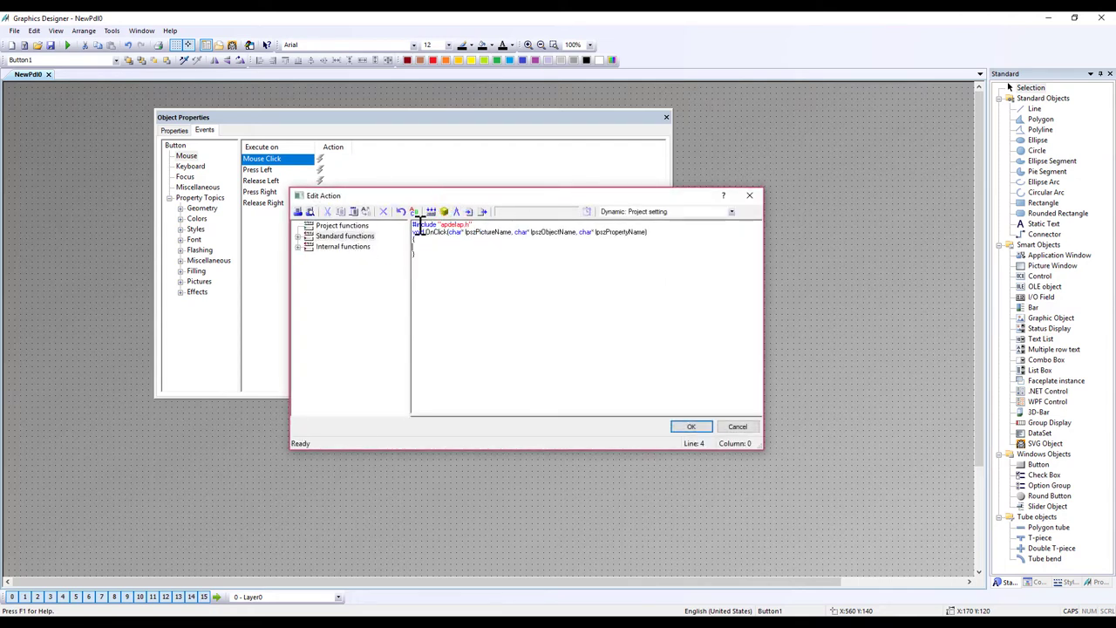
Step: Paste the two SetTagBit lines, change X0's value to 1, then save with recompile
{"action": "key", "text": "ctrl+v"}
{"action": "key", "text": "Return"}
{"action": "key", "text": "ctrl+v"}
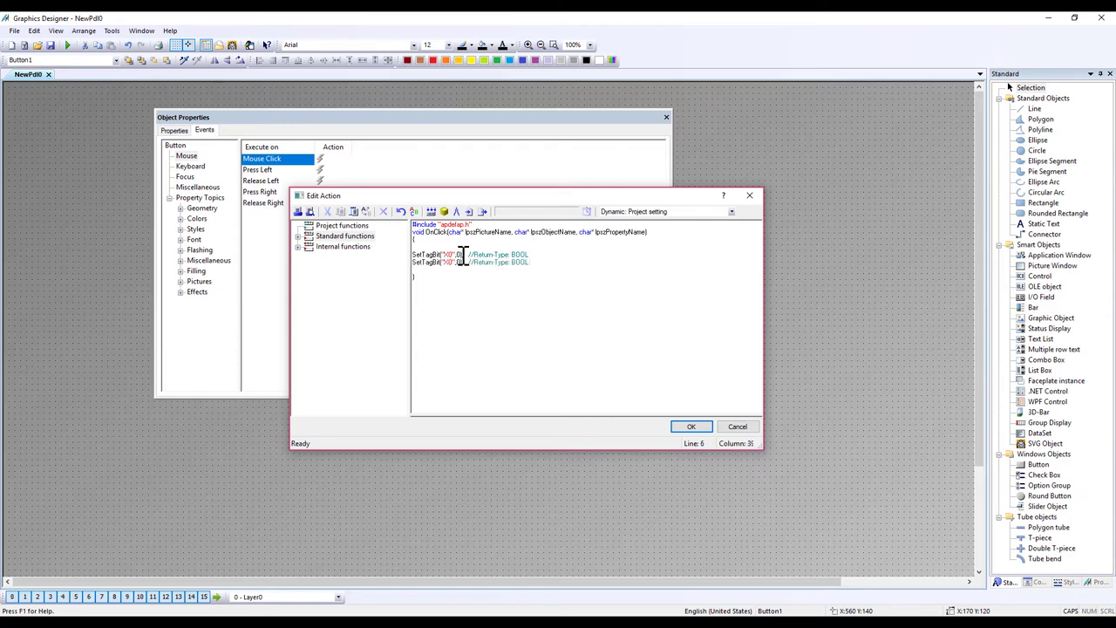
{"action": "left_click", "coordinate": [460, 254]}
{"action": "key", "text": "BackSpace"}
{"action": "key", "text": "BackSpace"}
{"action": "type", "text": ",1"}
{"action": "key", "text": "Down"}
{"action": "key", "text": "Down"}
{"action": "key", "text": "Down"}
{"action": "left_click", "coordinate": [691, 427]}
{"action": "left_click", "coordinate": [491, 351]}
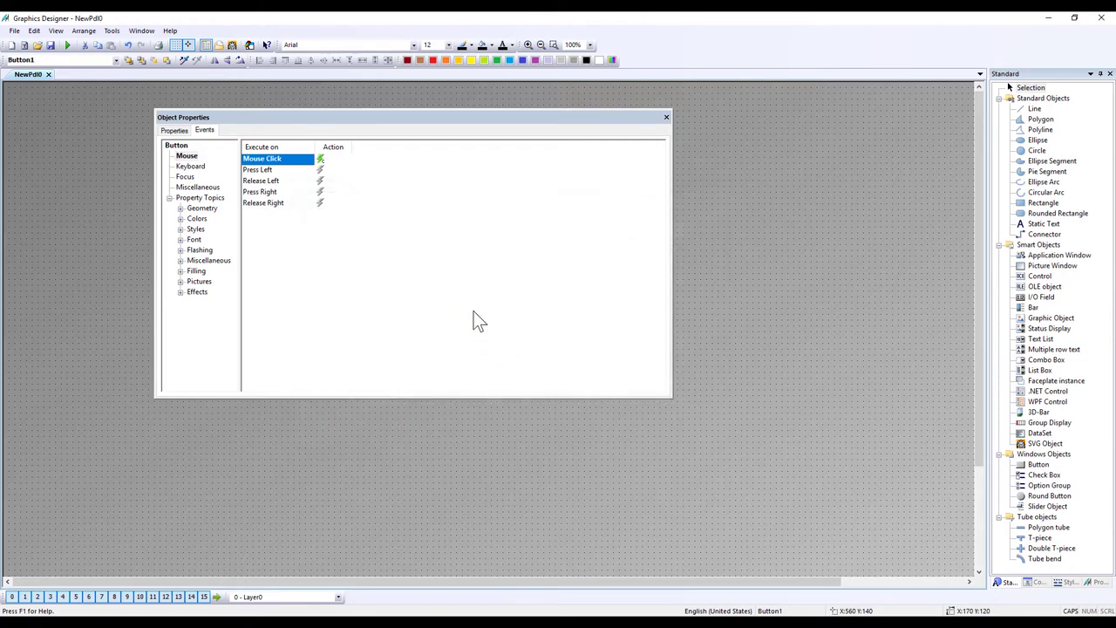
{"action": "left_click", "coordinate": [665, 117]}
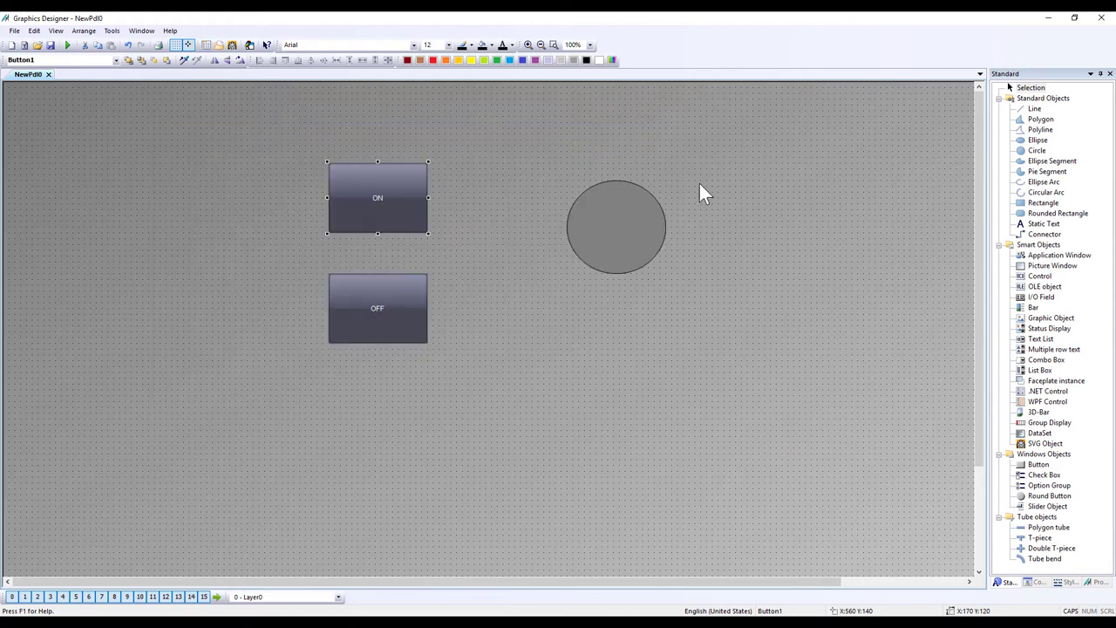
{"action": "left_click", "coordinate": [723, 182]}
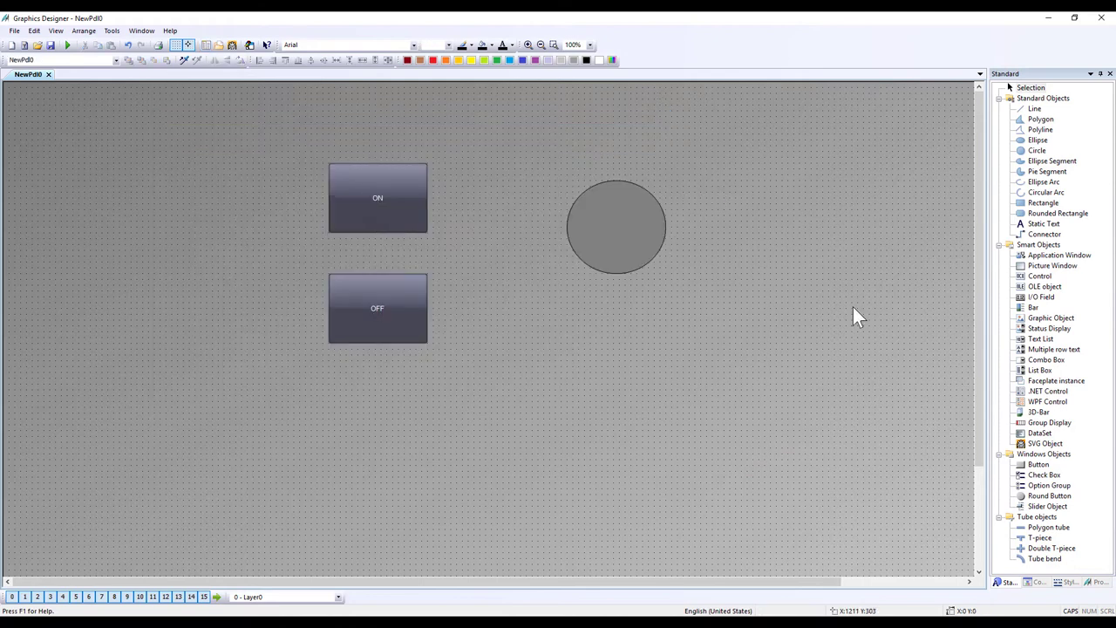
{"action": "left_click", "coordinate": [1035, 307]}
{"action": "left_click", "coordinate": [622, 326]}
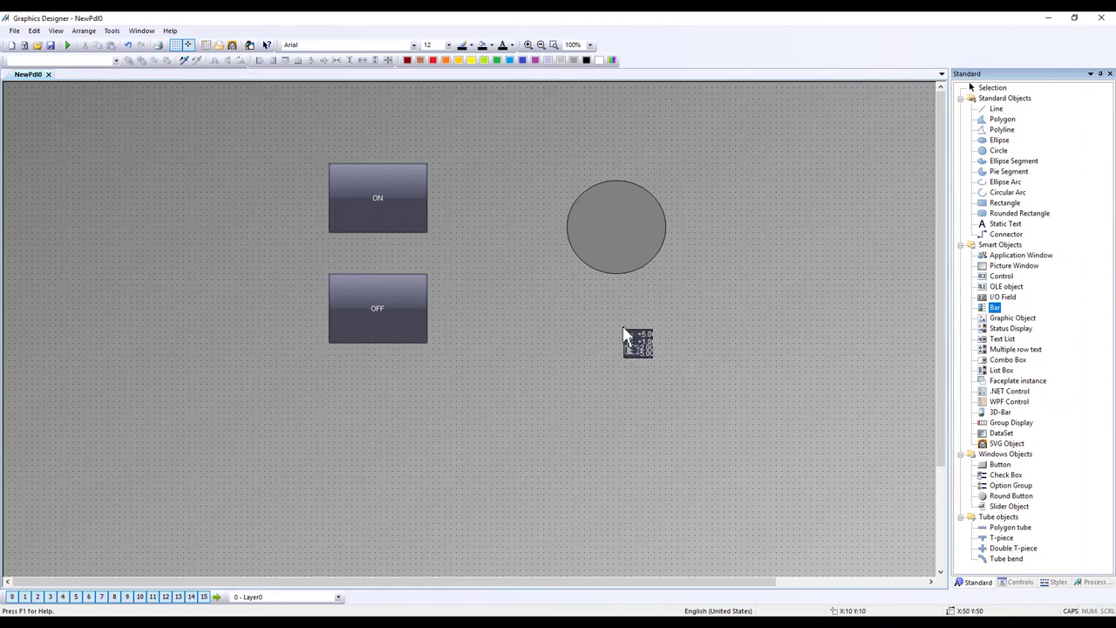
{"action": "left_click", "coordinate": [744, 435]}
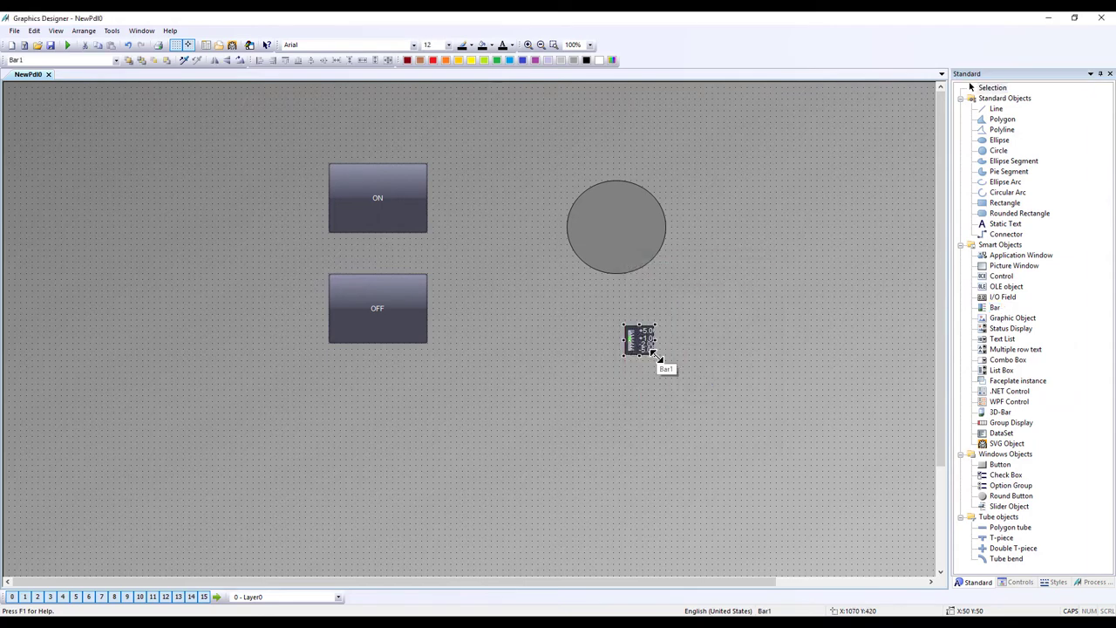
{"action": "left_click_drag", "start_coordinate": [654, 354], "coordinate": [678, 407]}
{"action": "key", "text": "Delete"}
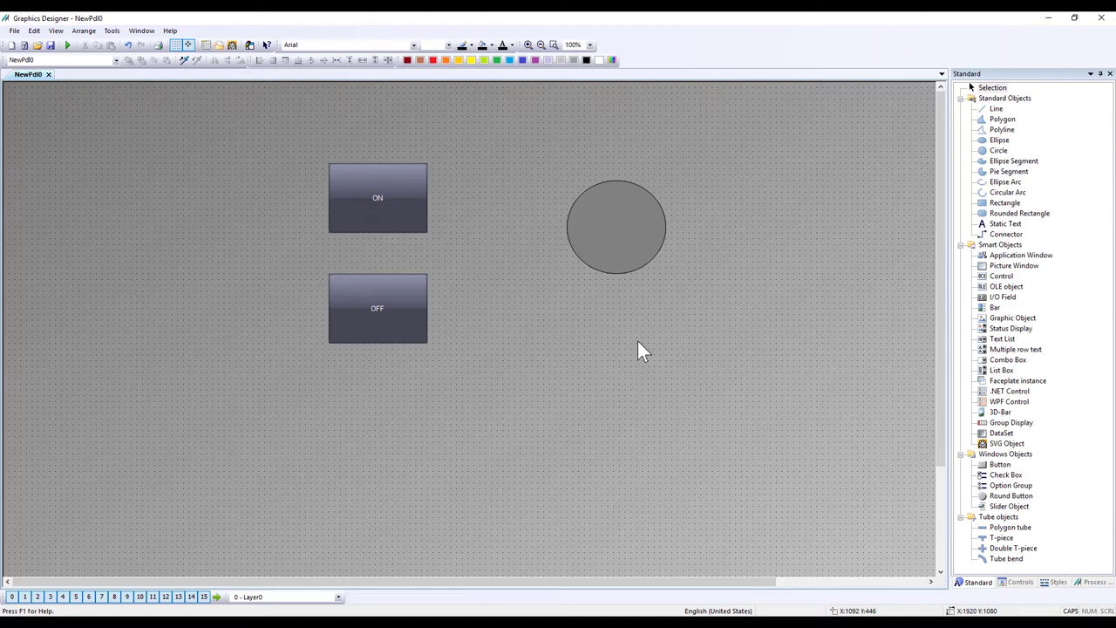
{"action": "left_click_drag", "start_coordinate": [992, 306], "coordinate": [573, 316]}
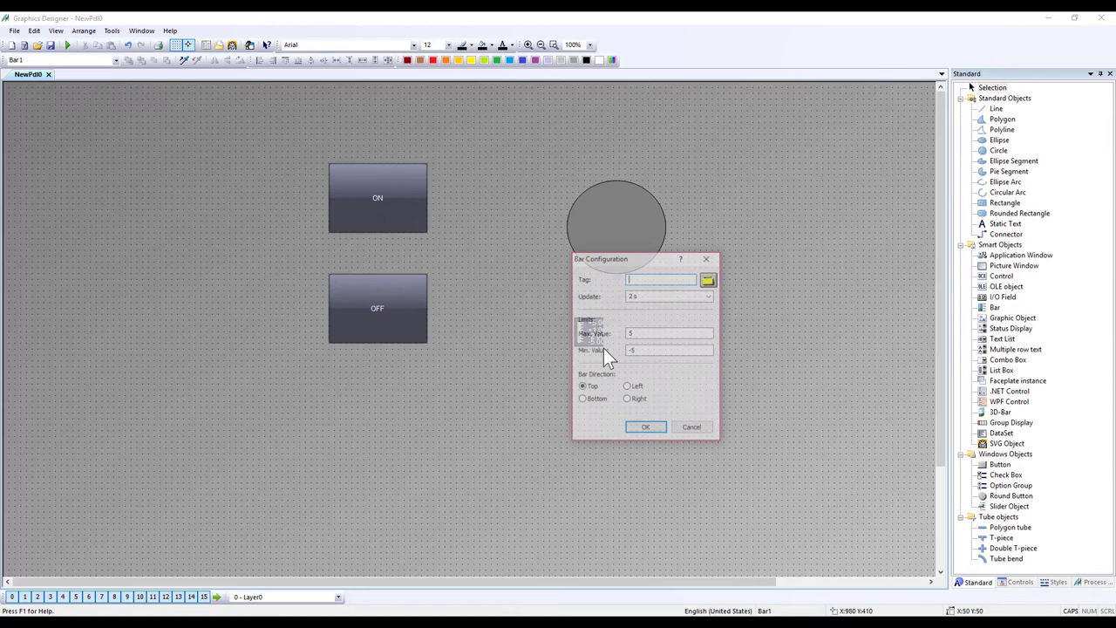
Step: Set the bar's limits to 0–100 and link it to tag D10
{"action": "double_click", "coordinate": [666, 332]}
{"action": "key", "text": "BackSpace"}
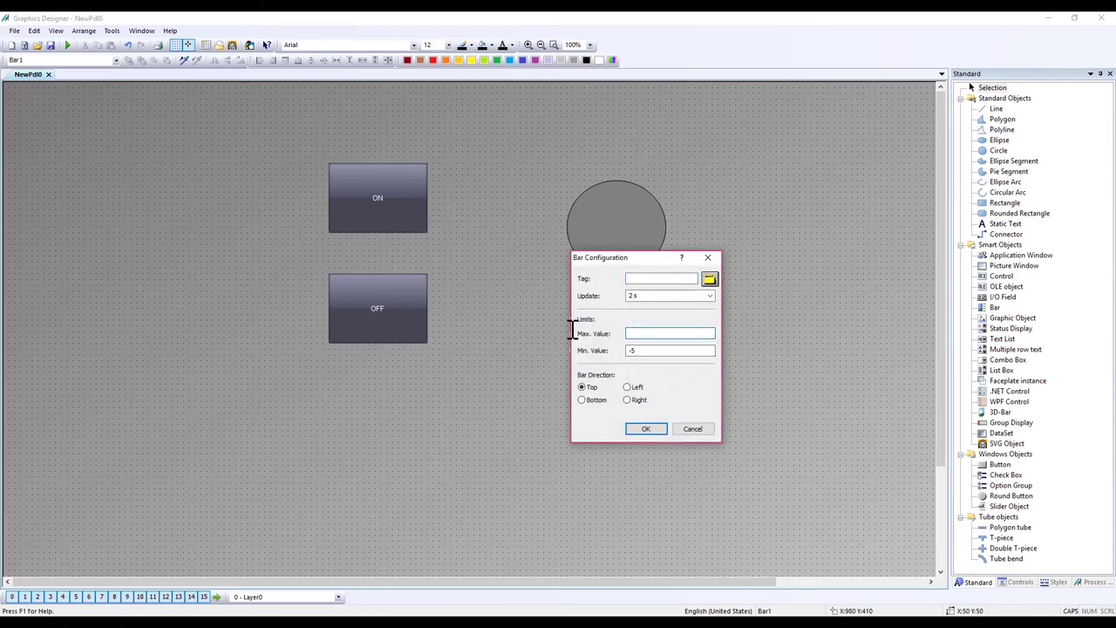
{"action": "type", "text": "100"}
{"action": "double_click", "coordinate": [691, 349]}
{"action": "type", "text": "0"}
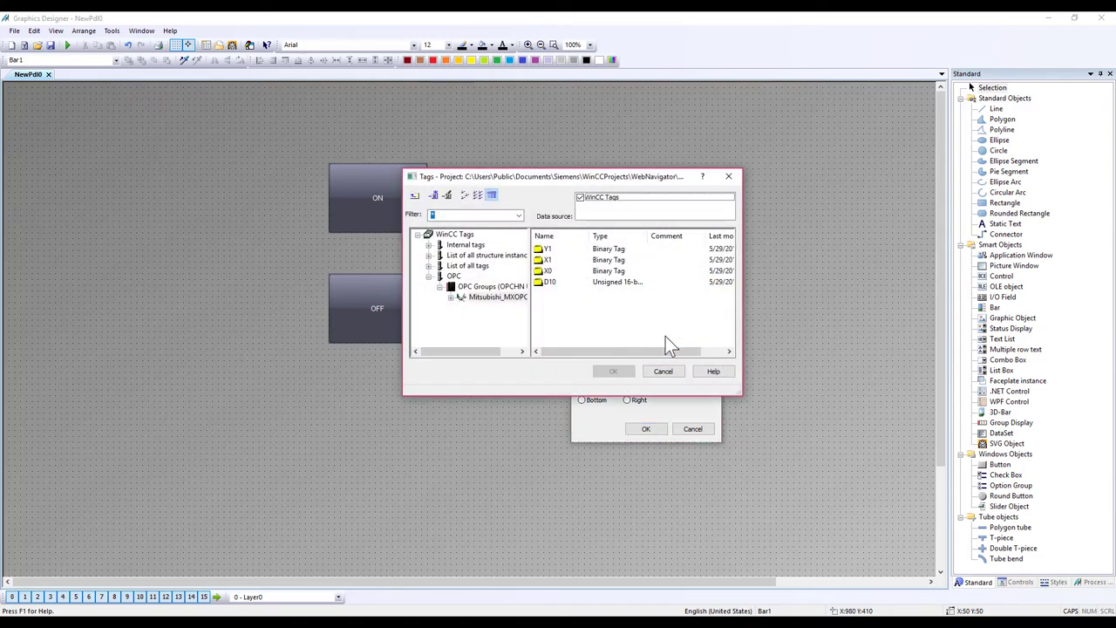
{"action": "left_click", "coordinate": [554, 286]}
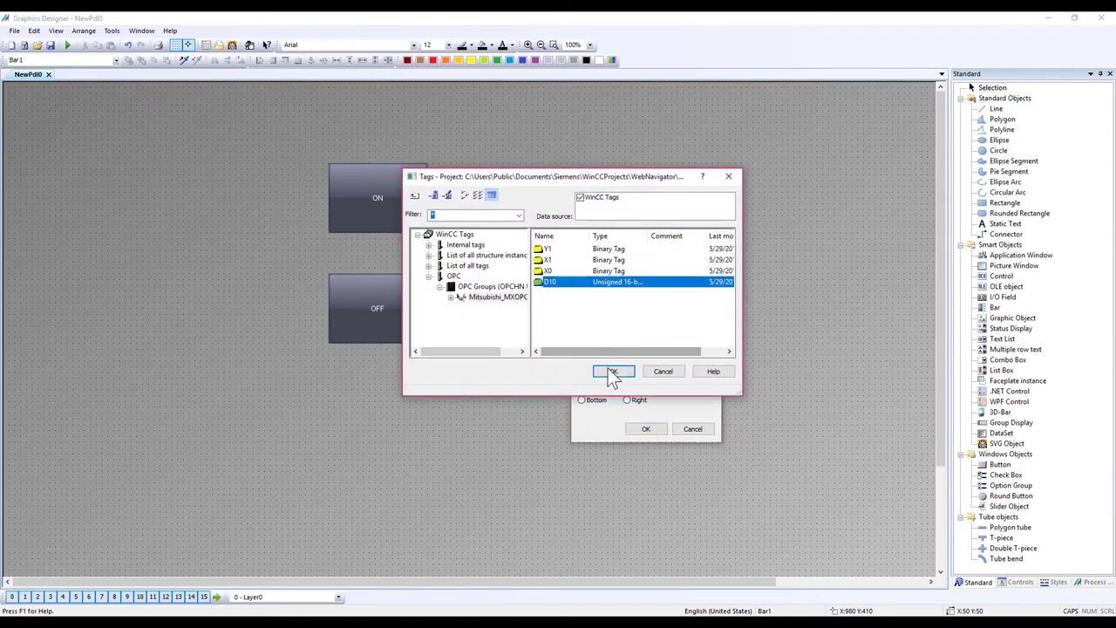
{"action": "left_click", "coordinate": [613, 372]}
{"action": "left_click", "coordinate": [650, 429]}
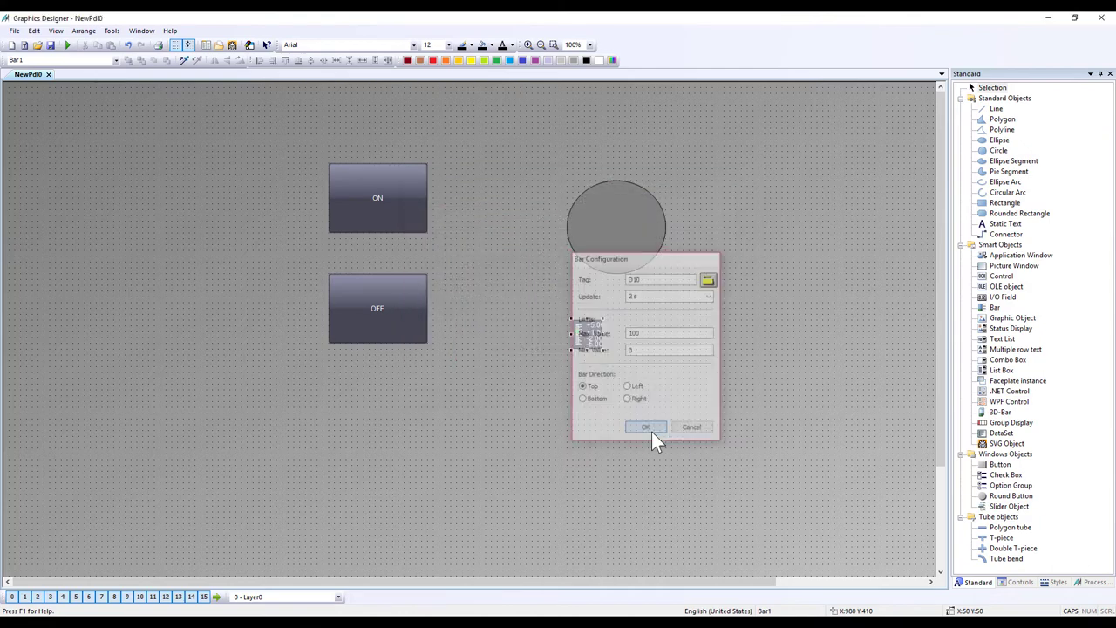
Step: Enlarge the bar into a tall gauge and move it below the lamp circle
{"action": "left_click_drag", "start_coordinate": [602, 349], "coordinate": [671, 505]}
{"action": "left_click_drag", "start_coordinate": [598, 410], "coordinate": [595, 402]}
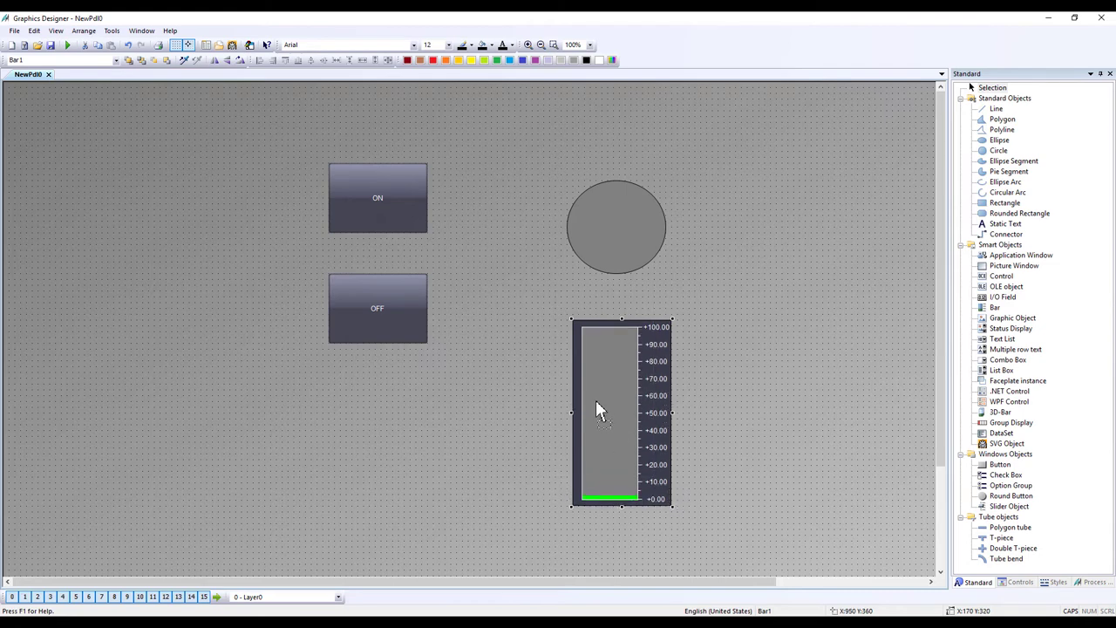
{"action": "left_click", "coordinate": [629, 231]}
Step: Move the lamp circle directly above the bar
{"action": "left_click_drag", "start_coordinate": [626, 207], "coordinate": [615, 197]}
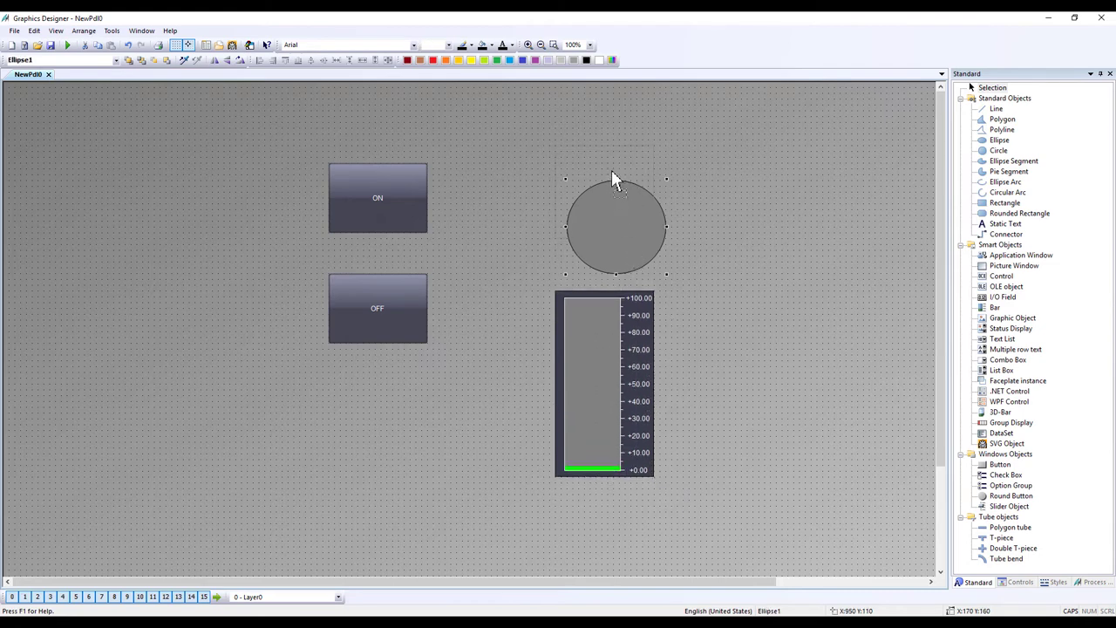
{"action": "left_click_drag", "start_coordinate": [624, 262], "coordinate": [613, 222]}
{"action": "left_click", "coordinate": [705, 252]}
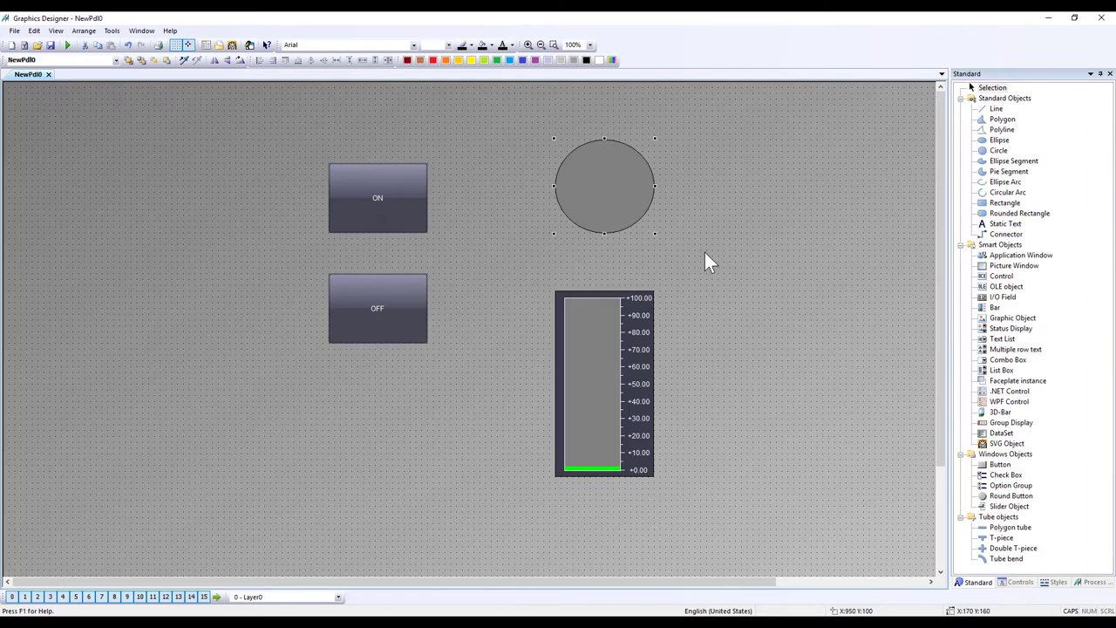
Step: Activate runtime, saving the picture as NewPdl0.PDL first
{"action": "left_click", "coordinate": [69, 47]}
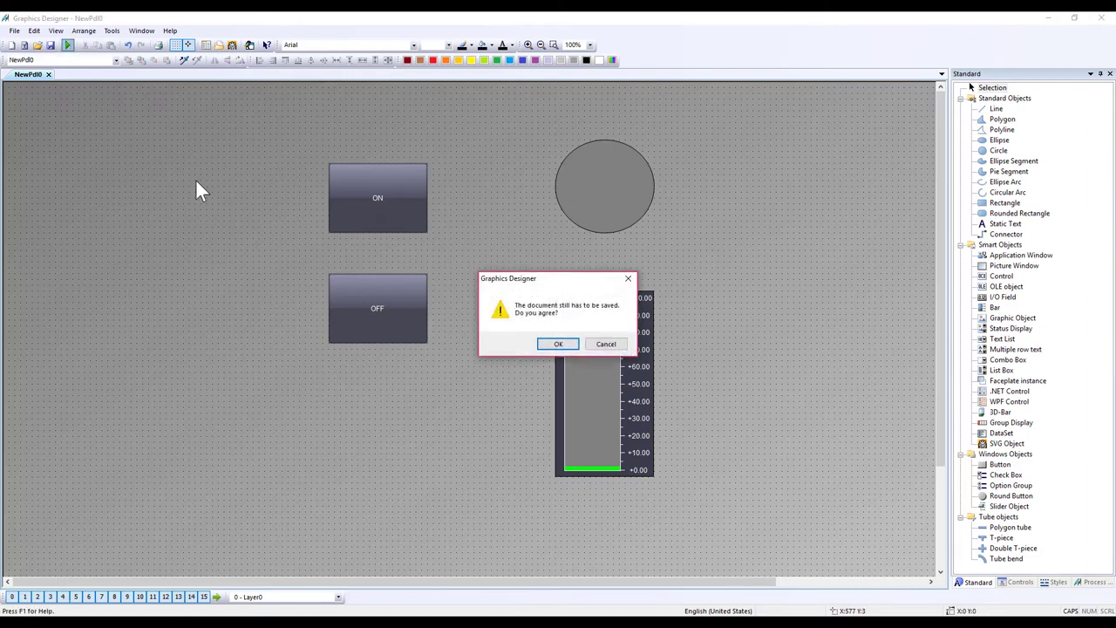
{"action": "left_click", "coordinate": [560, 344]}
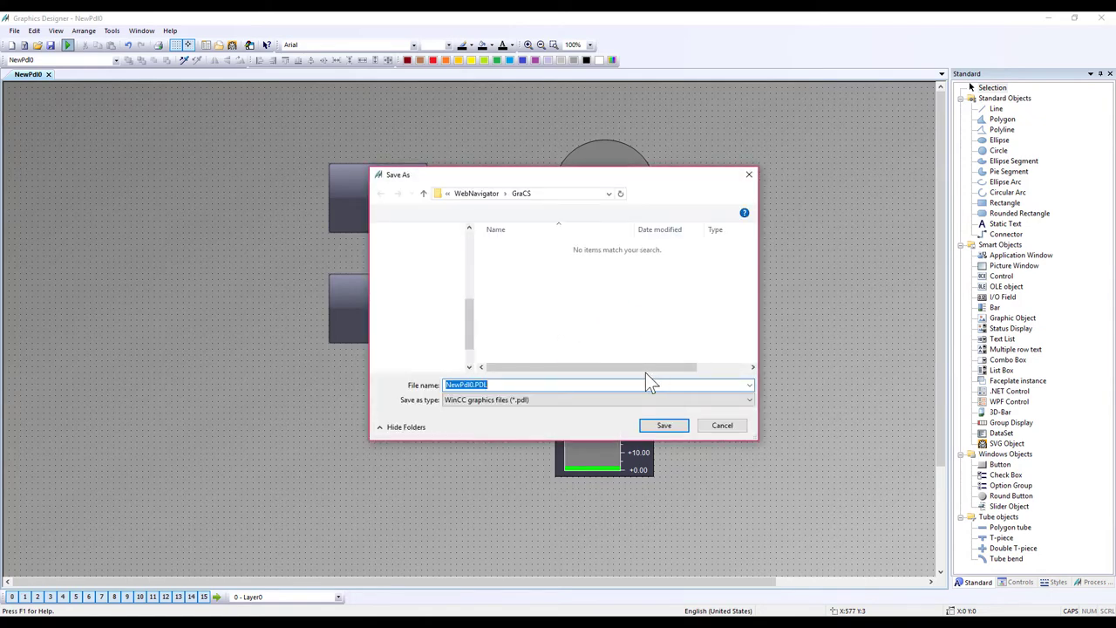
{"action": "left_click", "coordinate": [667, 427]}
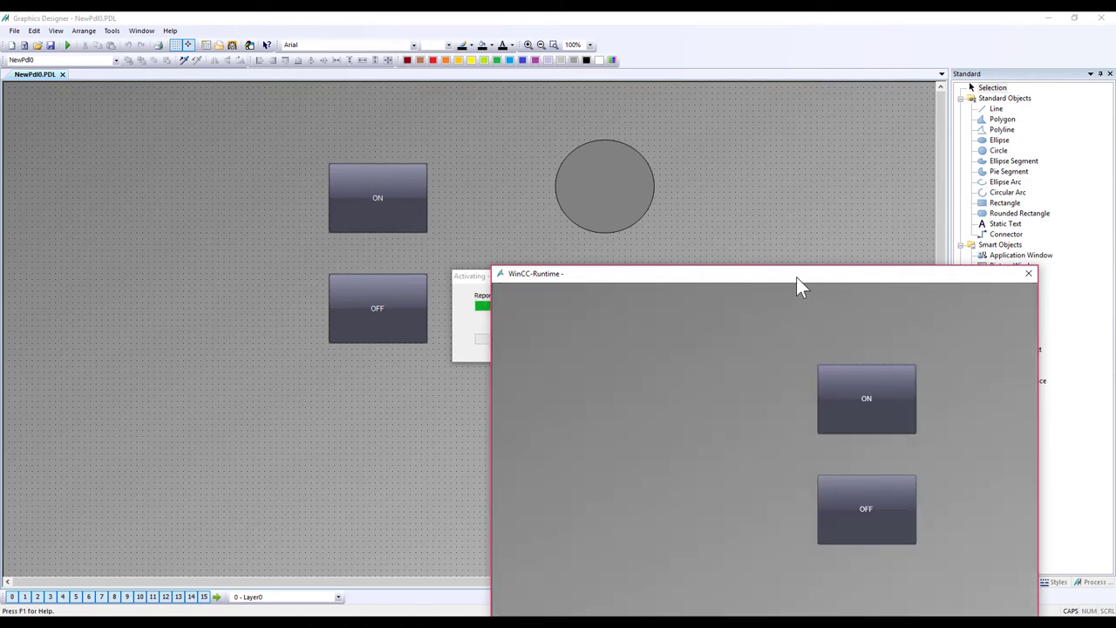
Step: Arrange the runtime window beside the GX Works2 ladder monitor, showing lamp and bar
{"action": "left_click_drag", "start_coordinate": [796, 277], "coordinate": [450, 98]}
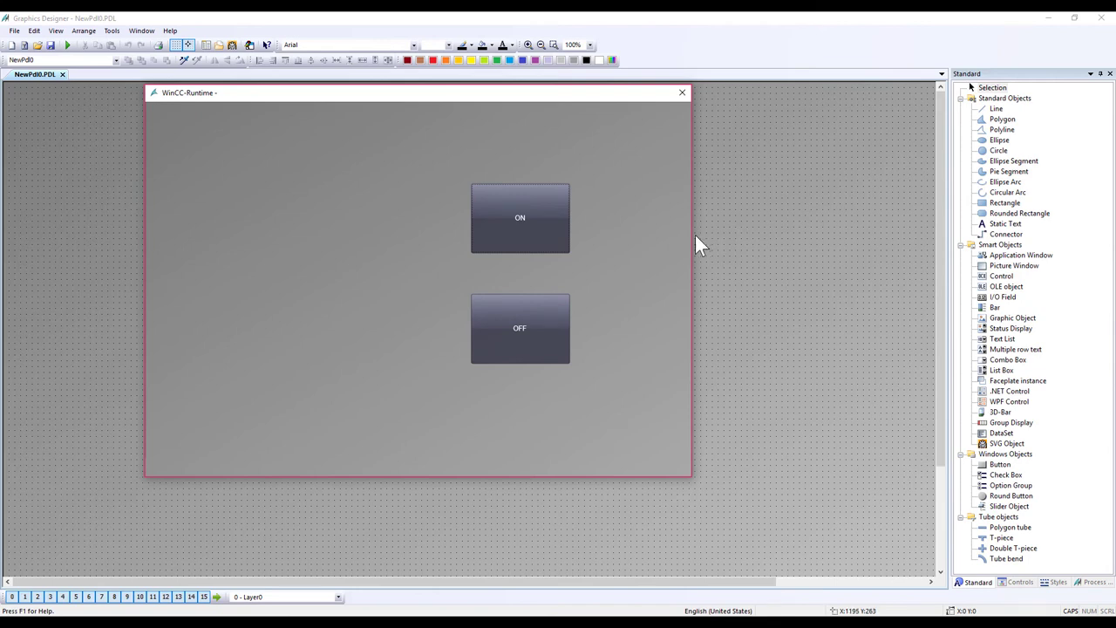
{"action": "left_click_drag", "start_coordinate": [695, 235], "coordinate": [1036, 249]}
{"action": "left_click_drag", "start_coordinate": [744, 476], "coordinate": [740, 550]}
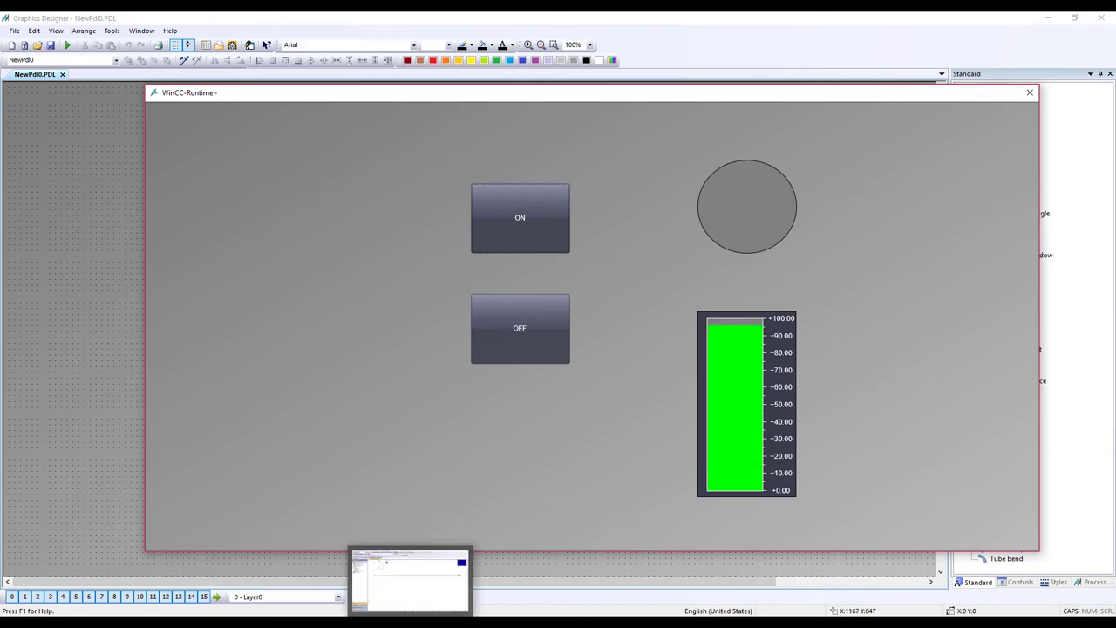
{"action": "left_click", "coordinate": [410, 580]}
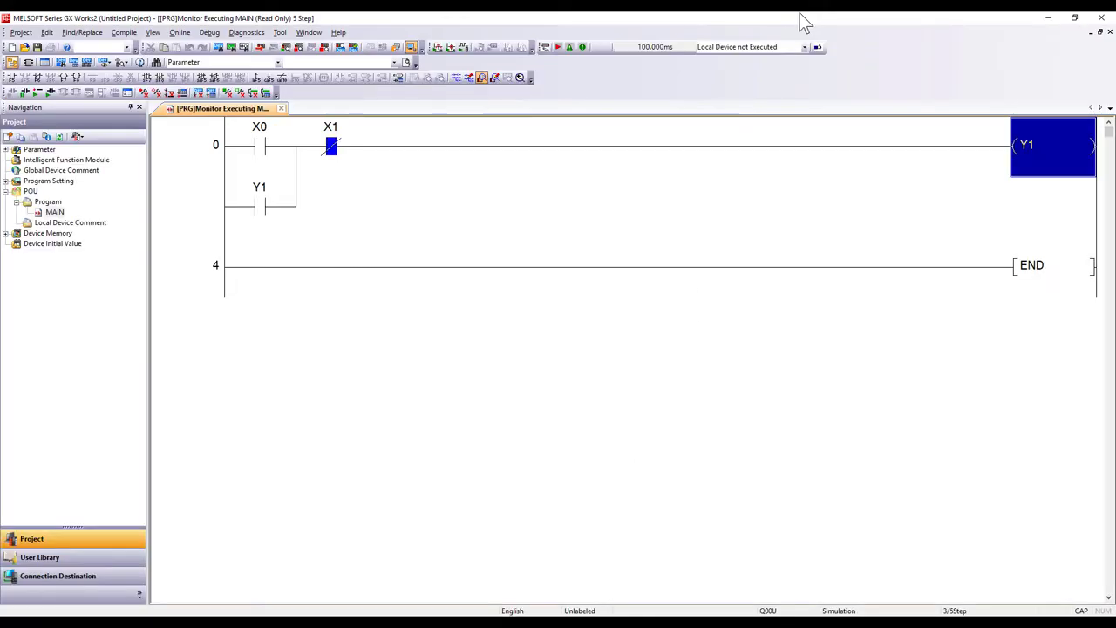
{"action": "left_click_drag", "start_coordinate": [802, 23], "coordinate": [157, 236]}
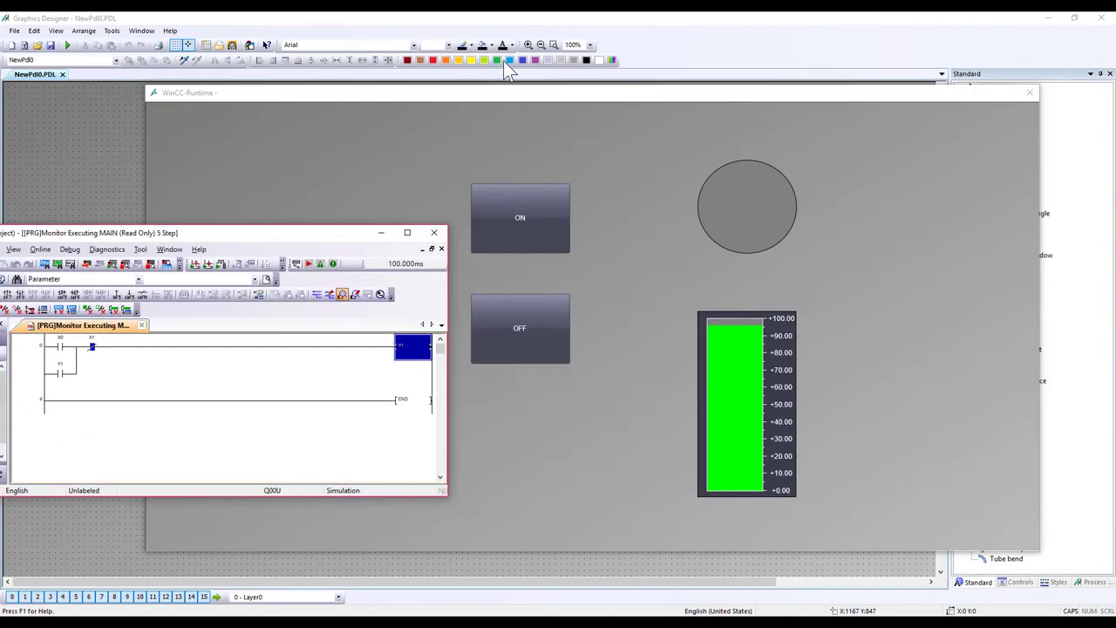
{"action": "left_click_drag", "start_coordinate": [517, 101], "coordinate": [747, 104]}
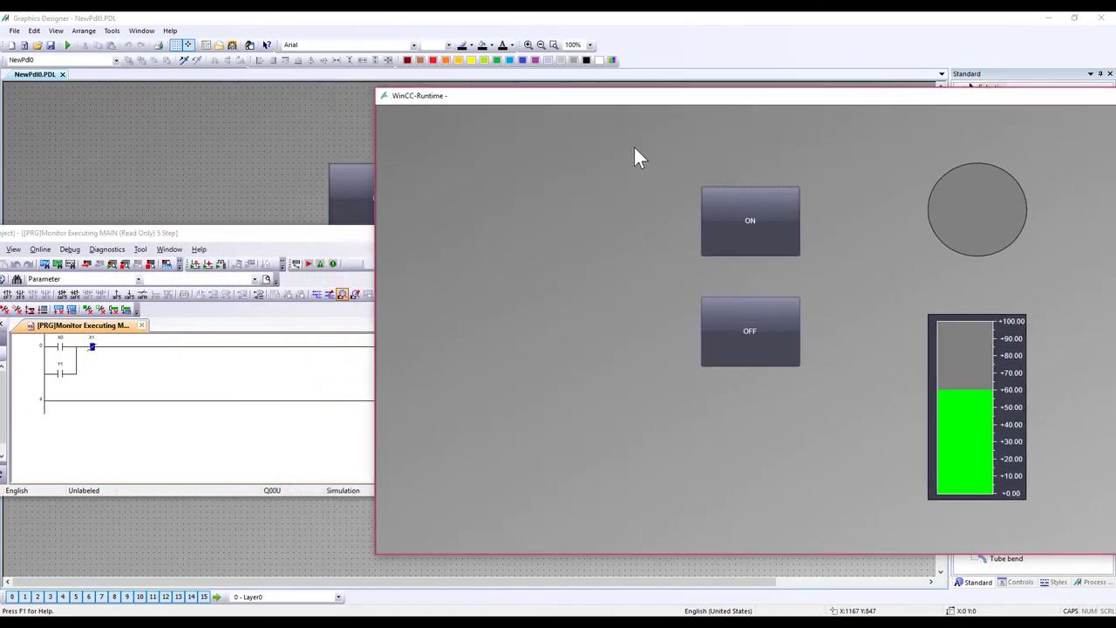
{"action": "left_click_drag", "start_coordinate": [374, 214], "coordinate": [526, 231]}
{"action": "left_click_drag", "start_coordinate": [1009, 89], "coordinate": [946, 99]}
Step: Press ON and OFF twice to check the lamp turns green and grey
{"action": "left_click", "coordinate": [860, 237]}
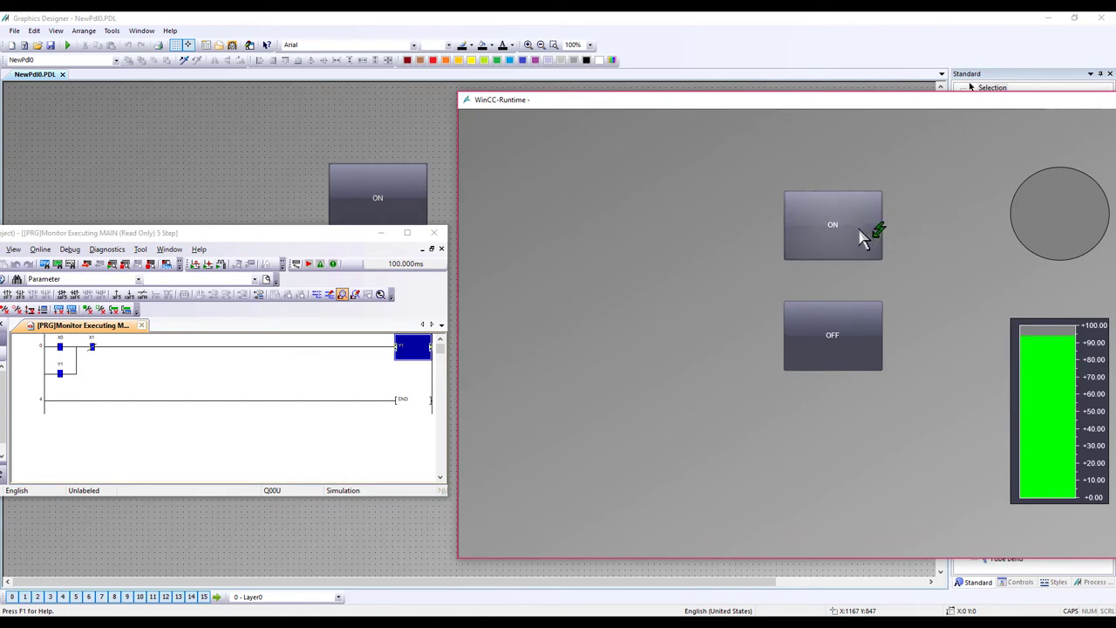
{"action": "left_click", "coordinate": [819, 343]}
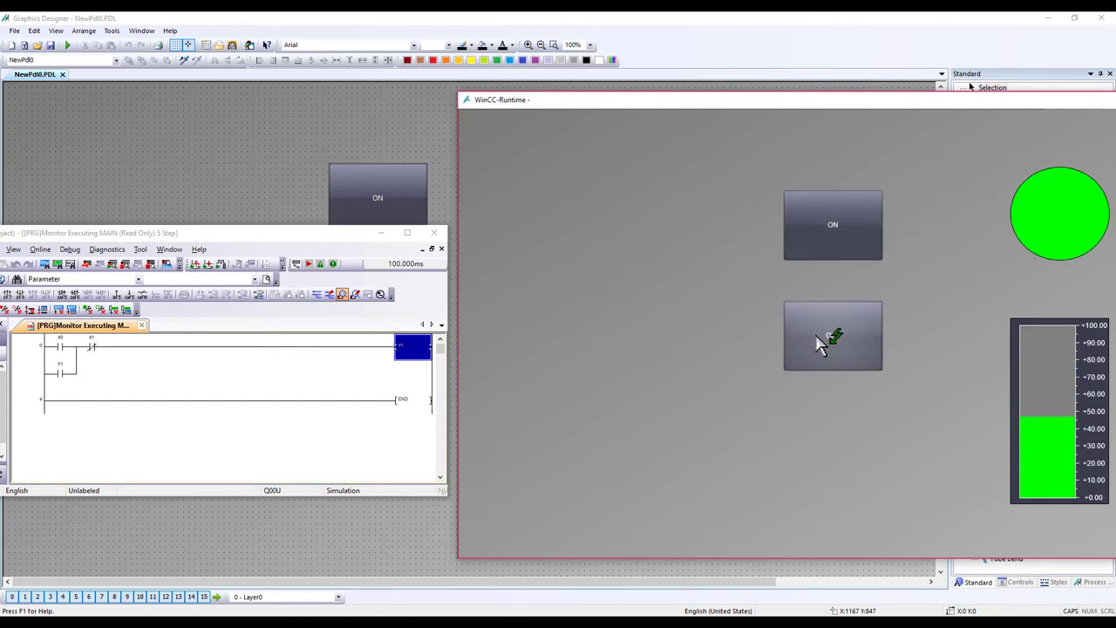
{"action": "left_click", "coordinate": [826, 255]}
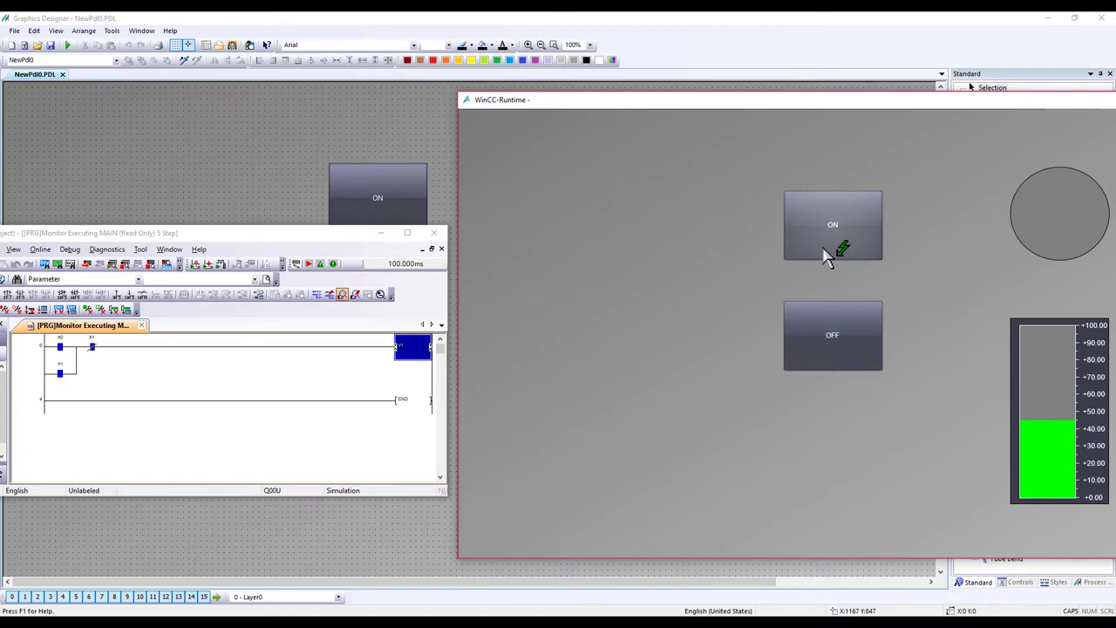
{"action": "left_click", "coordinate": [832, 336]}
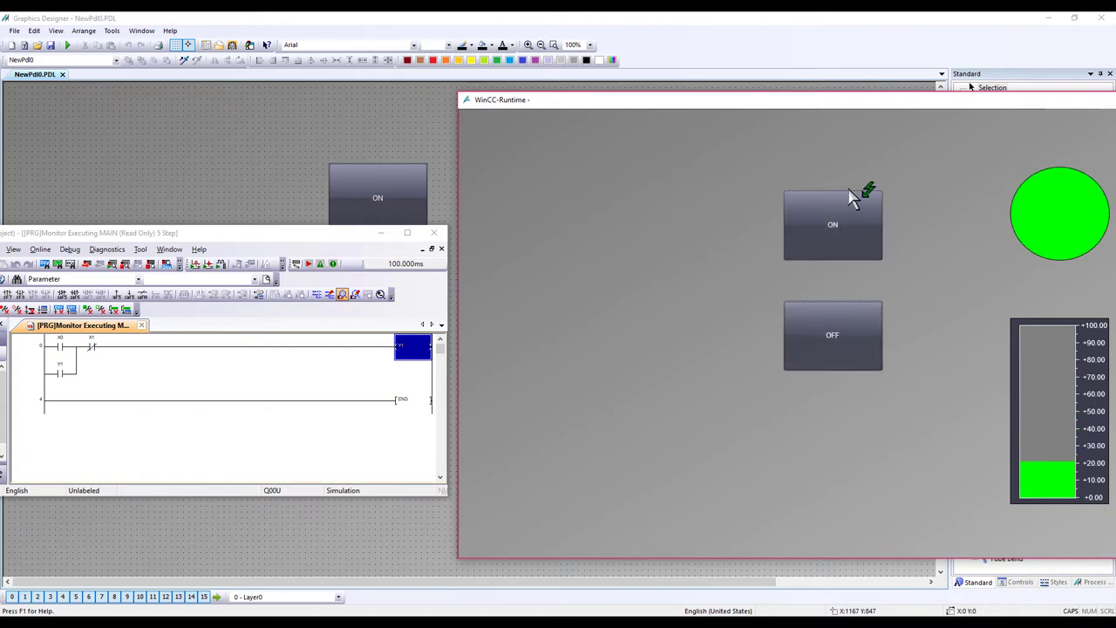
Step: Close the runtime window and maximize the GX Works2 ladder monitor
{"action": "left_click_drag", "start_coordinate": [952, 102], "coordinate": [707, 114]}
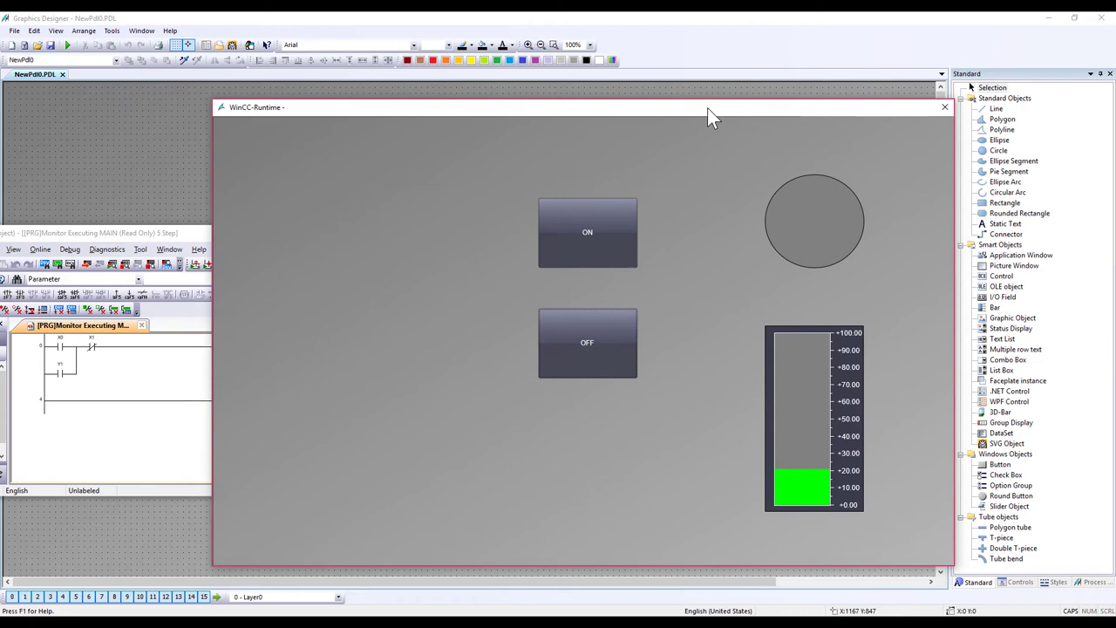
{"action": "left_click", "coordinate": [945, 107]}
{"action": "left_click_drag", "start_coordinate": [356, 235], "coordinate": [571, 210]}
{"action": "left_click", "coordinate": [620, 208]}
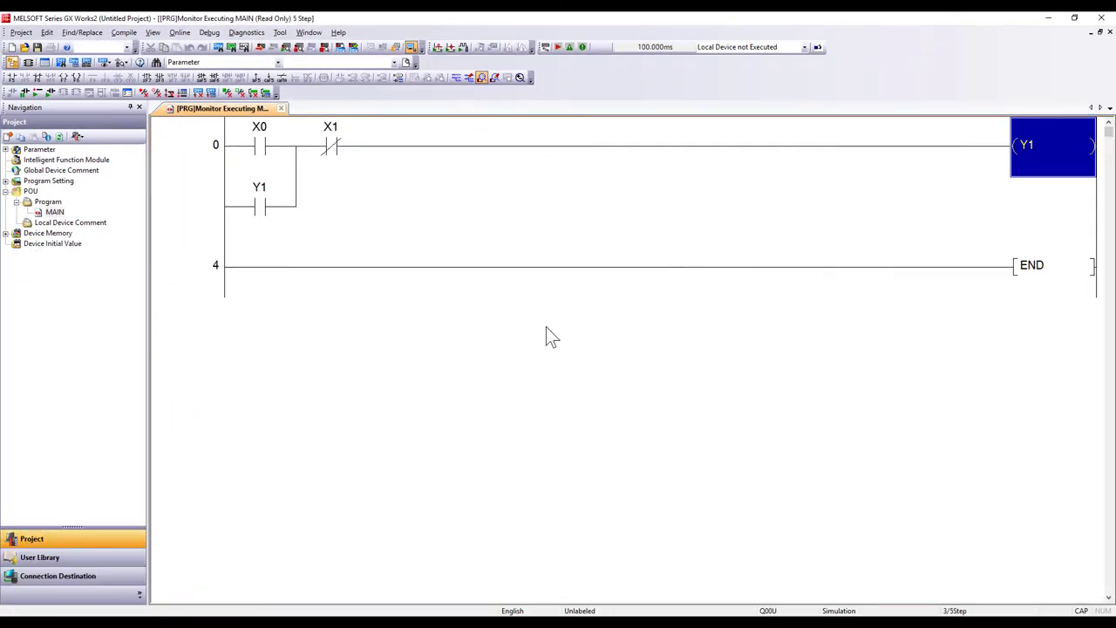
Step: Deactivate the project in WinCC Explorer and open Web View Publisher from Web Navigator
{"action": "key", "text": "alt+Tab"}
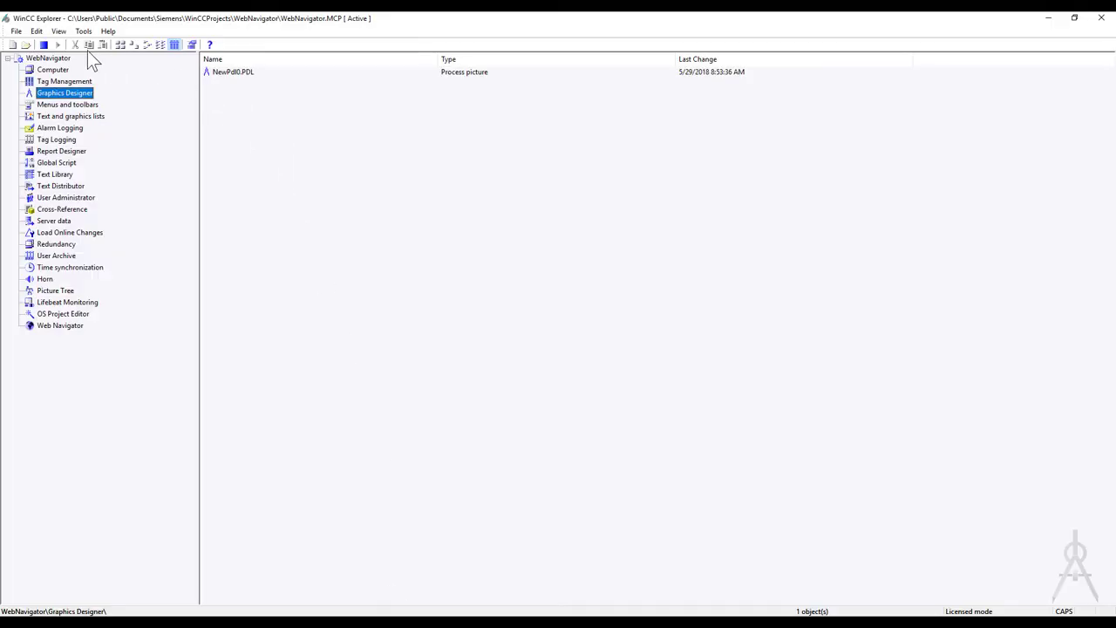
{"action": "left_click", "coordinate": [43, 44]}
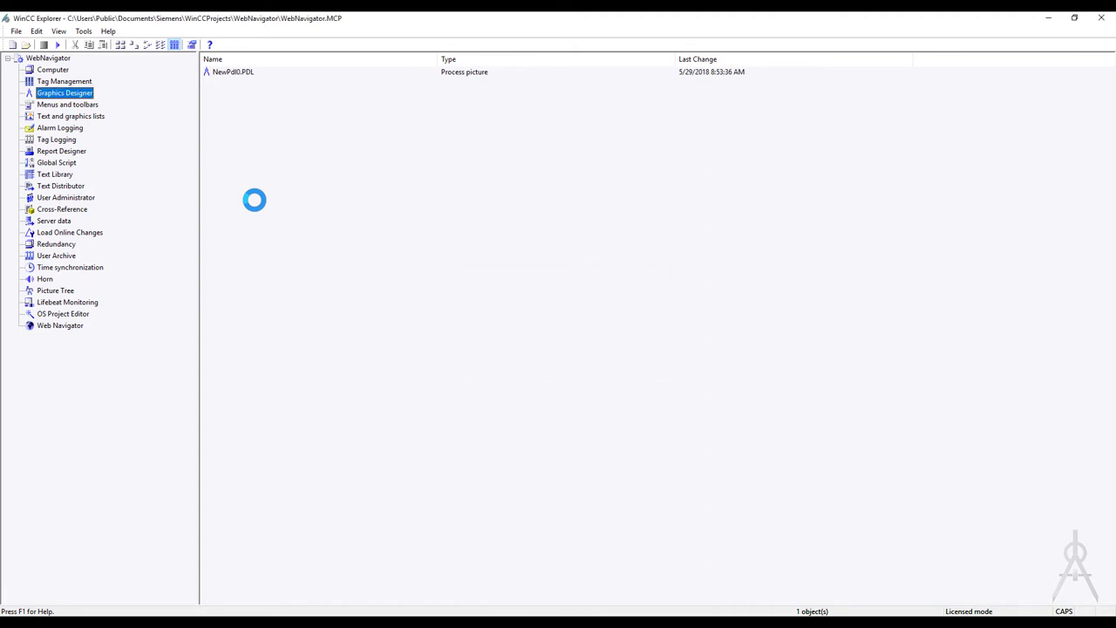
{"action": "left_click", "coordinate": [49, 328]}
{"action": "right_click", "coordinate": [61, 329]}
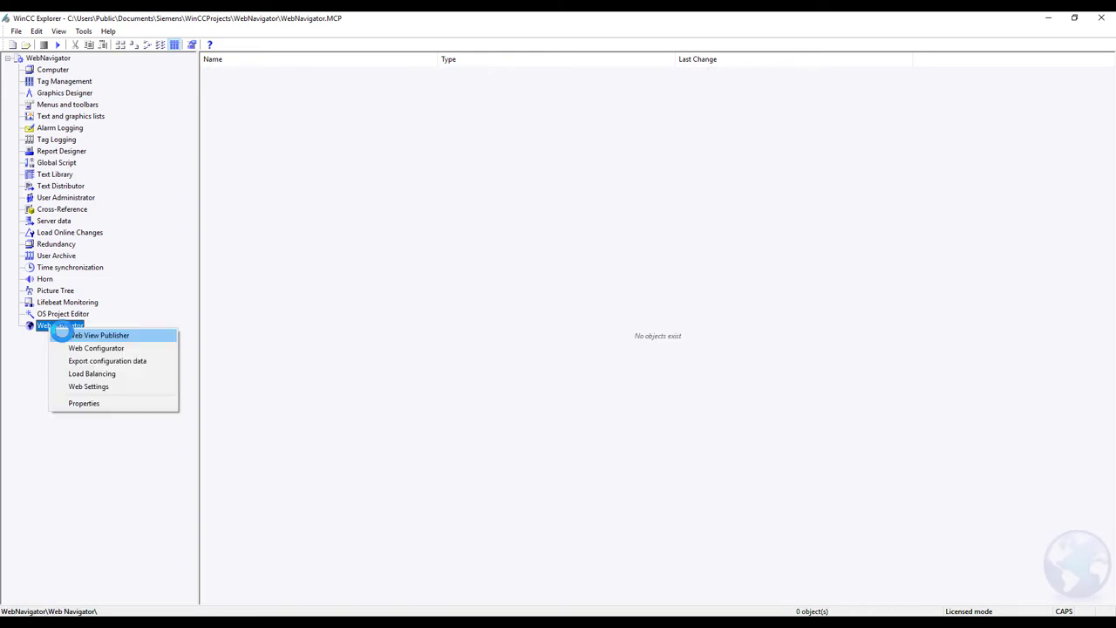
{"action": "left_click", "coordinate": [92, 336]}
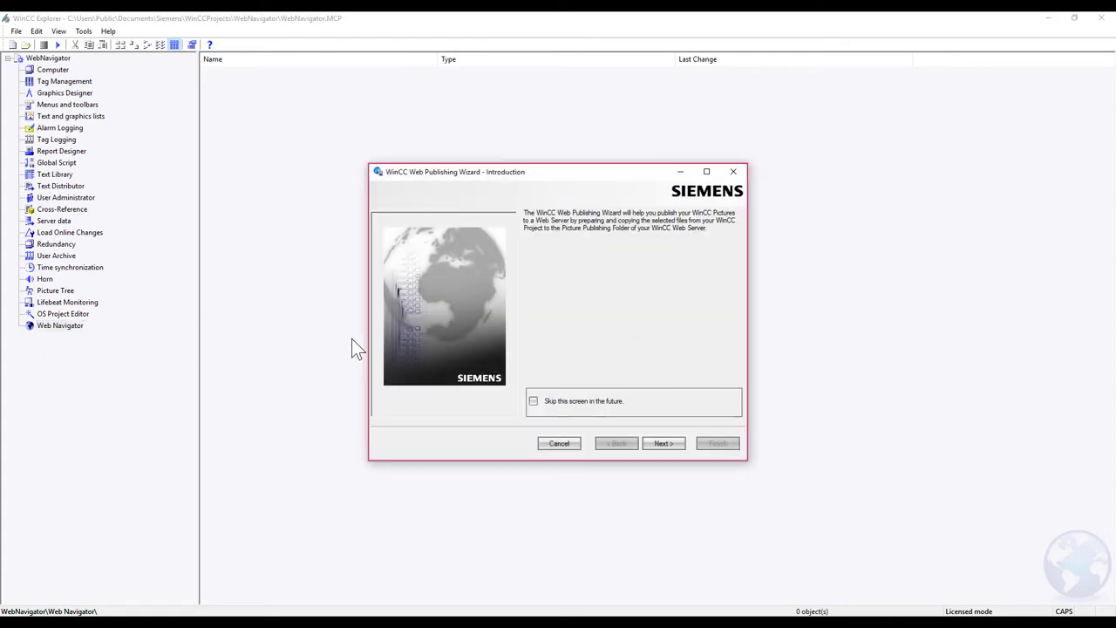
Step: Publish NewPdl0.PDL with the Web Publishing Wizard using default folders, then close it
{"action": "left_click", "coordinate": [662, 449]}
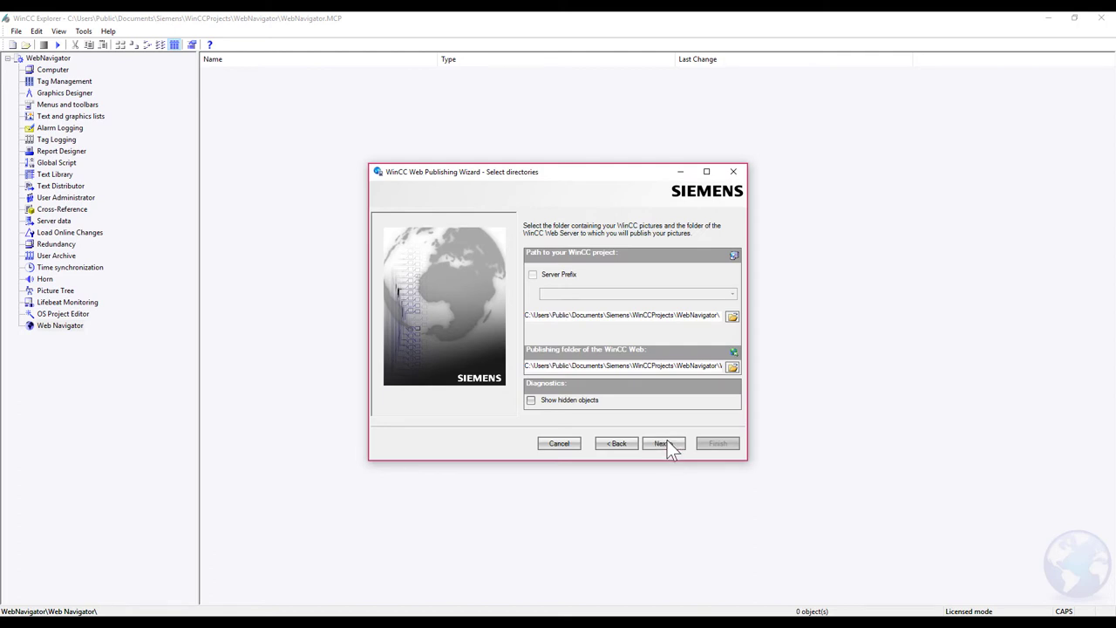
{"action": "left_click", "coordinate": [663, 443]}
{"action": "left_click", "coordinate": [410, 245]}
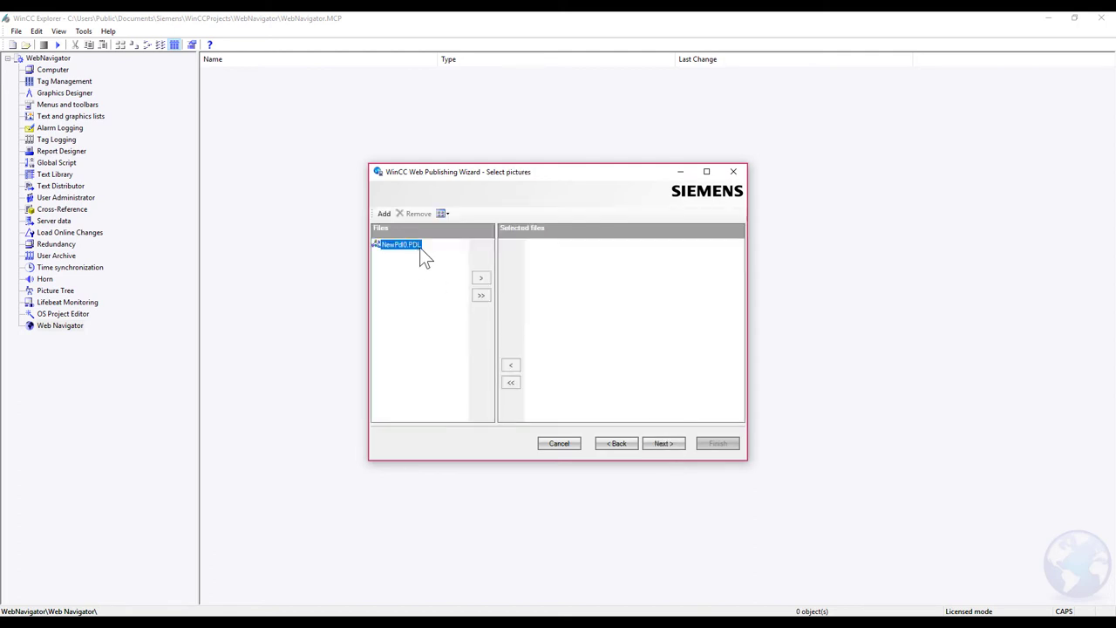
{"action": "left_click", "coordinate": [481, 277]}
{"action": "left_click", "coordinate": [661, 445]}
{"action": "left_click", "coordinate": [666, 442]}
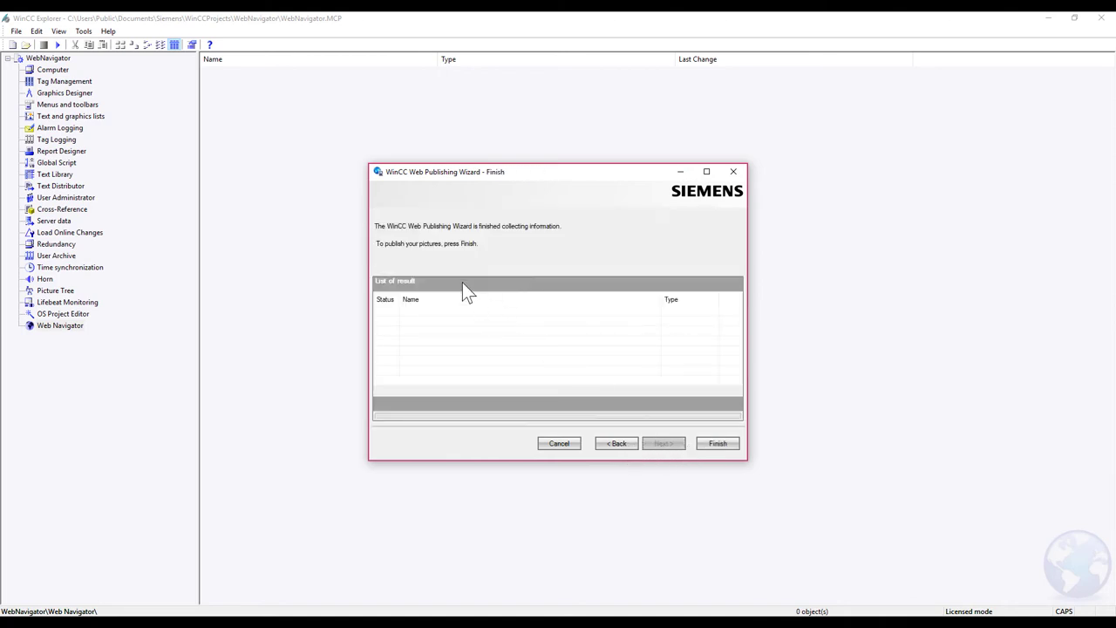
{"action": "left_click", "coordinate": [713, 445]}
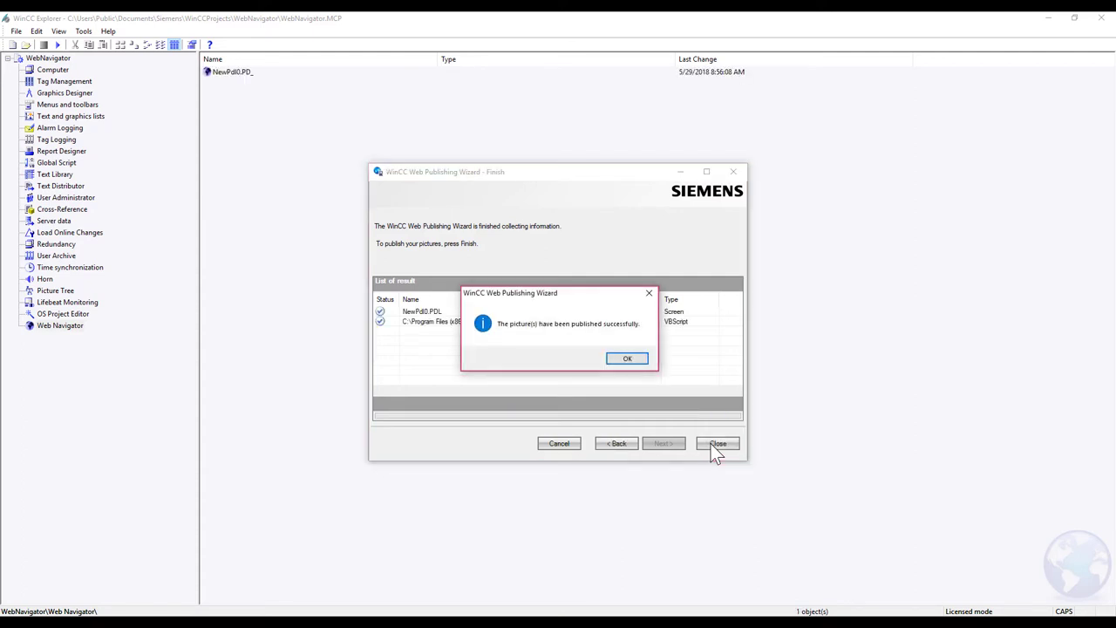
{"action": "left_click", "coordinate": [629, 358]}
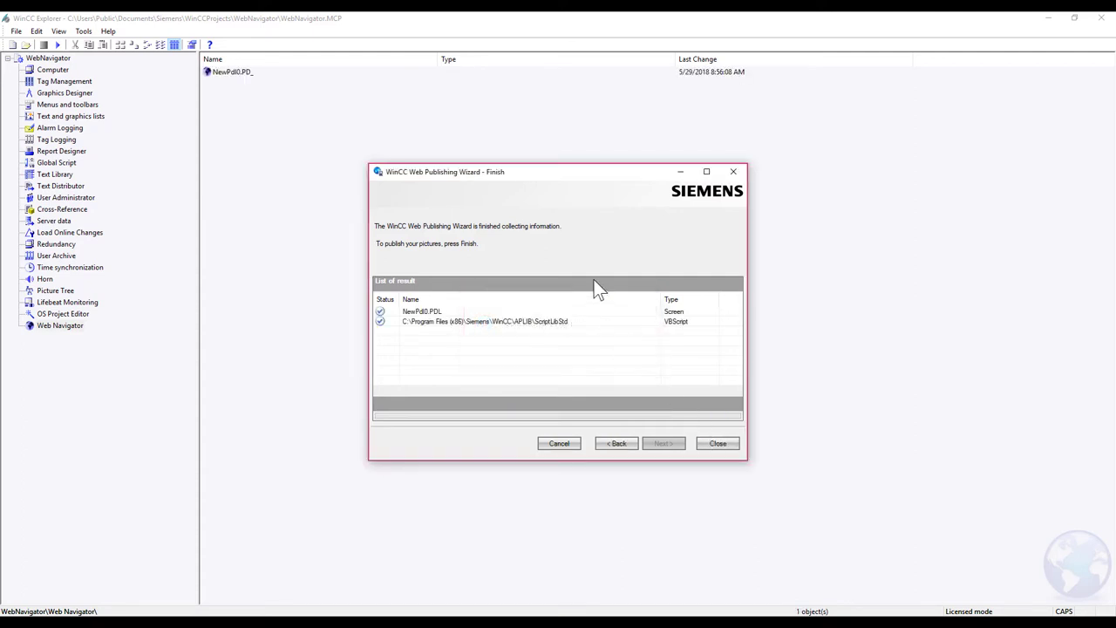
{"action": "left_click", "coordinate": [717, 442]}
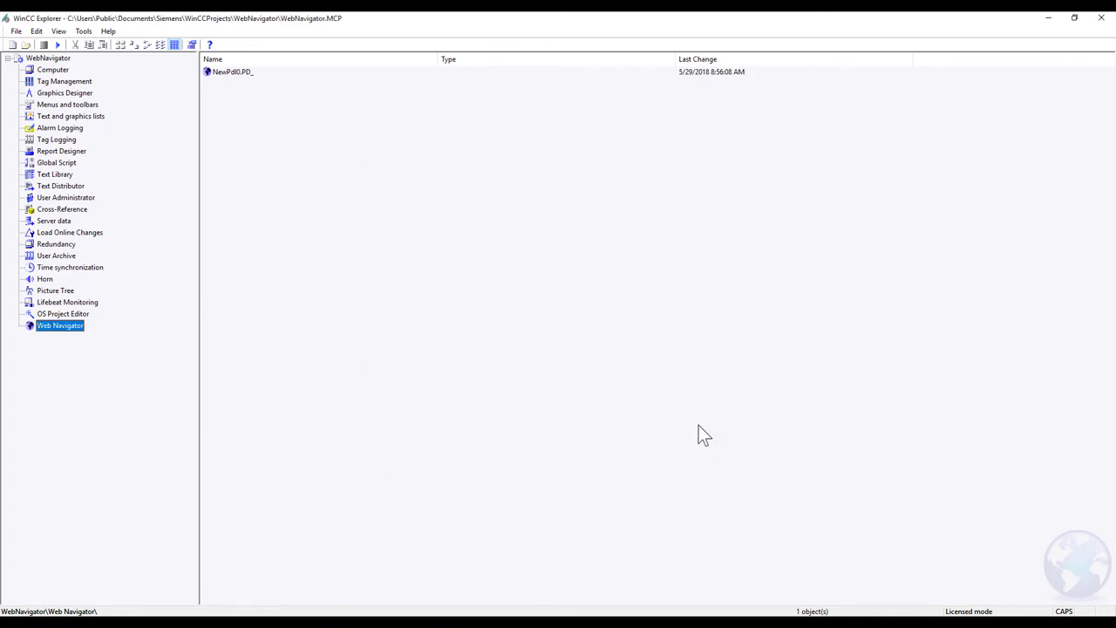
Step: Activate 'web-enabled' on the NewPdl0.PDL process picture in Graphics Designer
{"action": "left_click", "coordinate": [618, 335]}
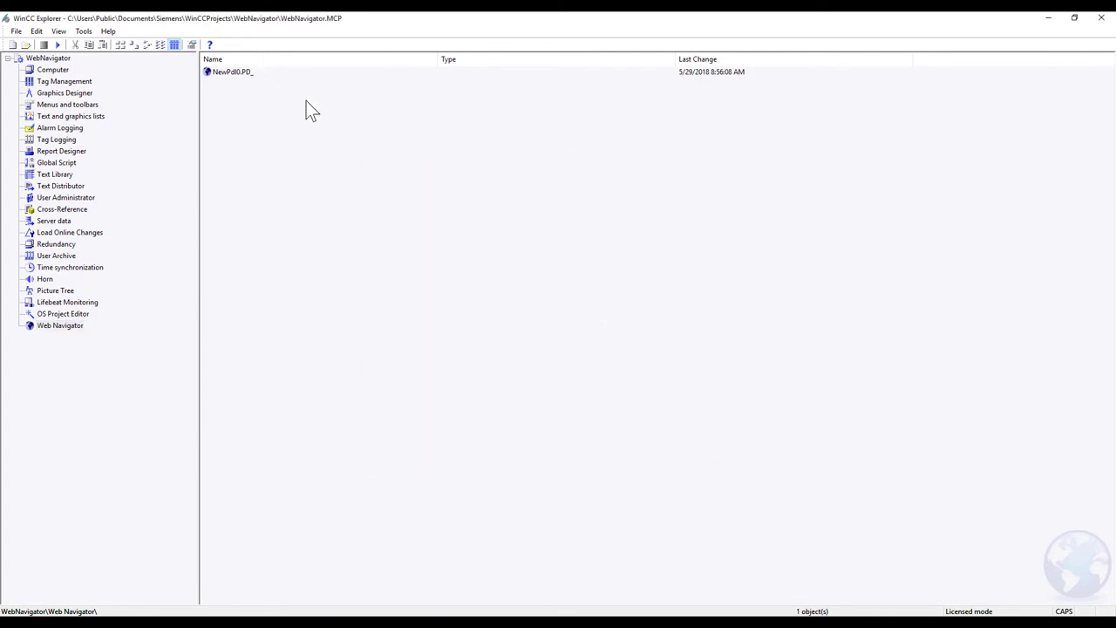
{"action": "right_click", "coordinate": [234, 73]}
{"action": "left_click", "coordinate": [262, 196]}
{"action": "left_click", "coordinate": [61, 85]}
{"action": "left_click", "coordinate": [61, 93]}
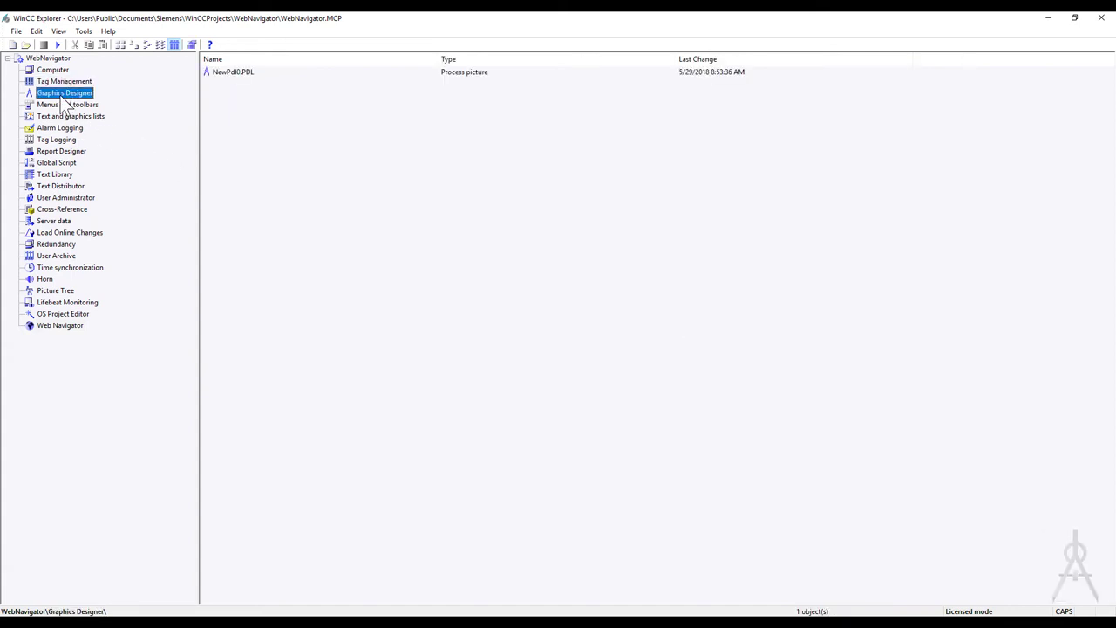
{"action": "right_click", "coordinate": [253, 73]}
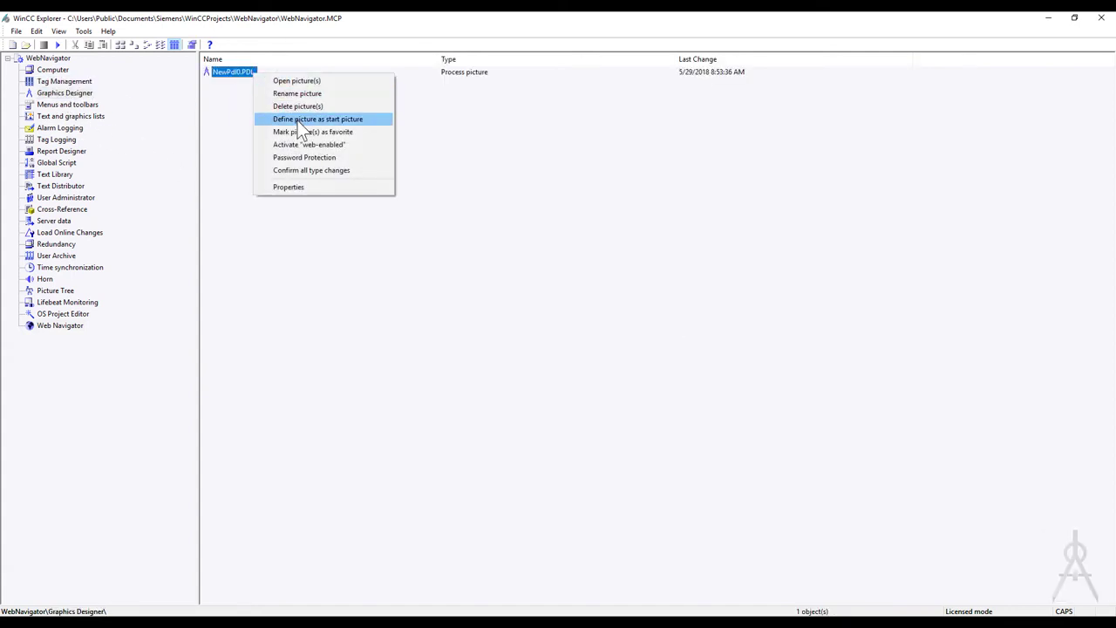
{"action": "left_click", "coordinate": [296, 145]}
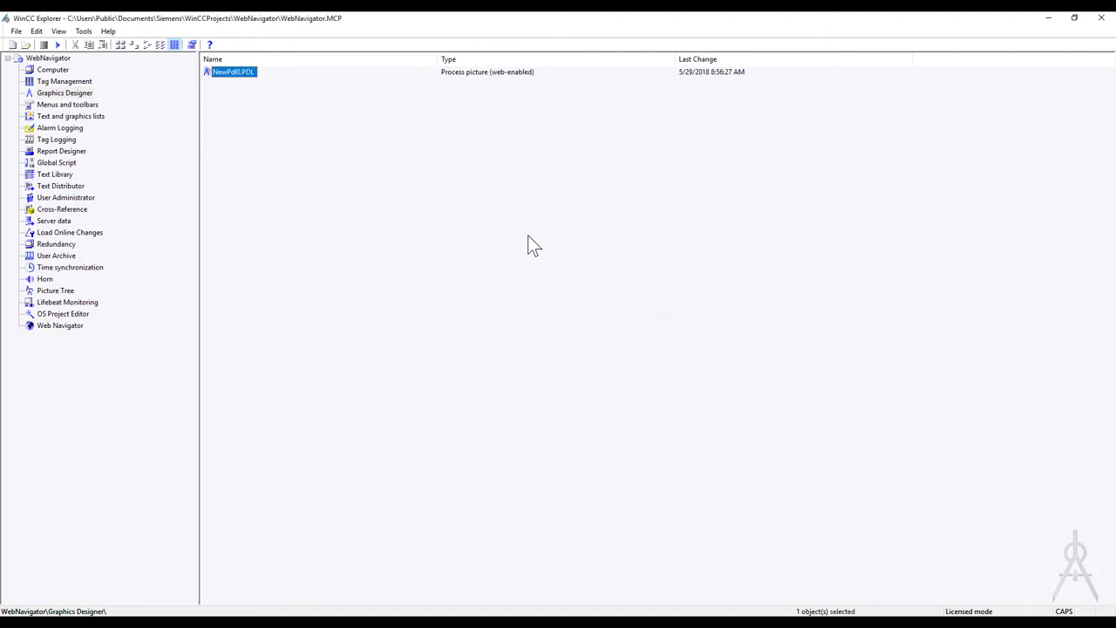
{"action": "left_click", "coordinate": [60, 324]}
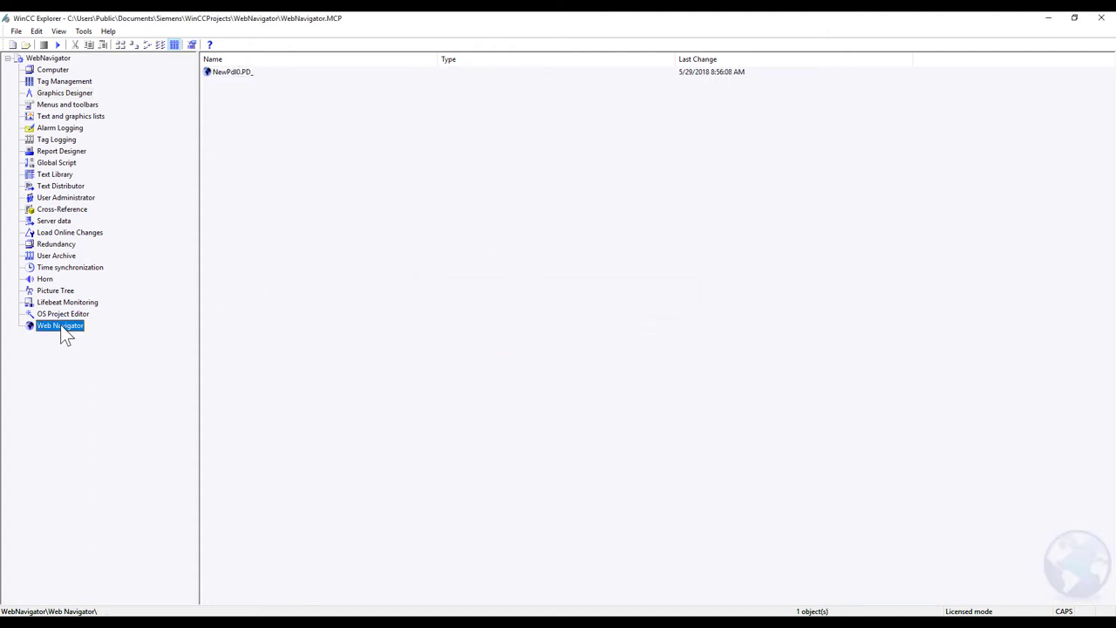
Step: Start the Web Configurator and choose to create a new stand-alone standard web site
{"action": "right_click", "coordinate": [105, 329]}
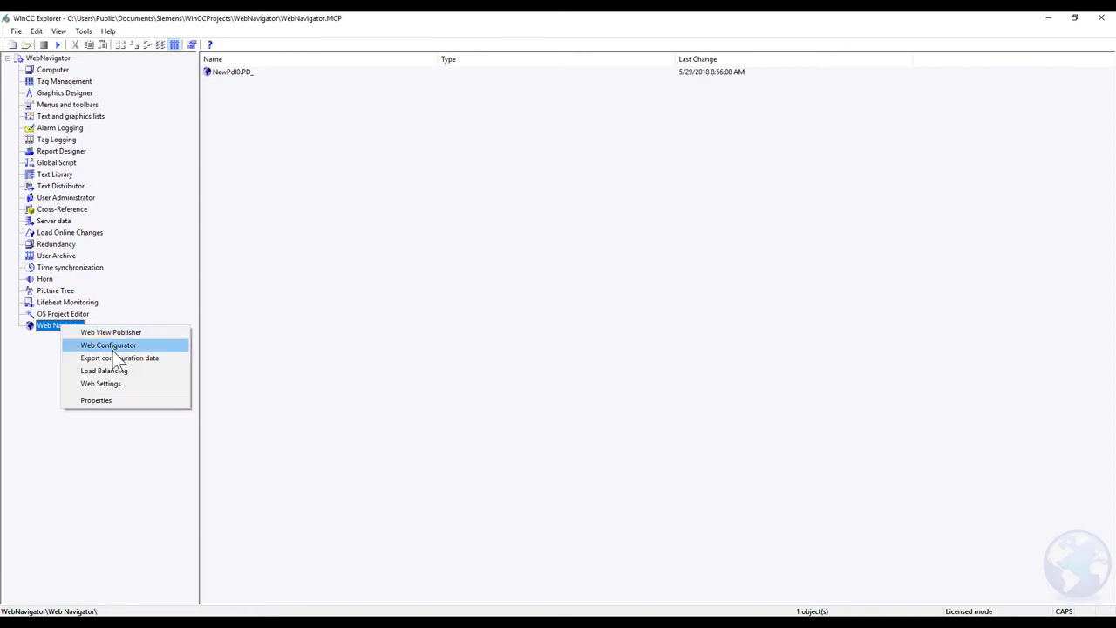
{"action": "left_click", "coordinate": [119, 346]}
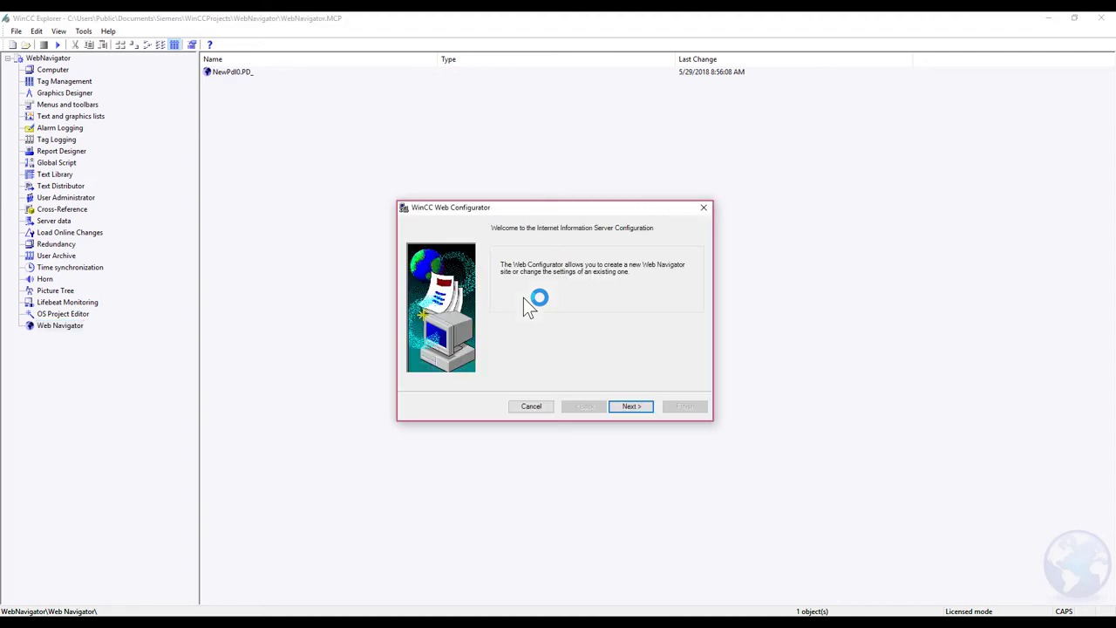
{"action": "left_click", "coordinate": [623, 407]}
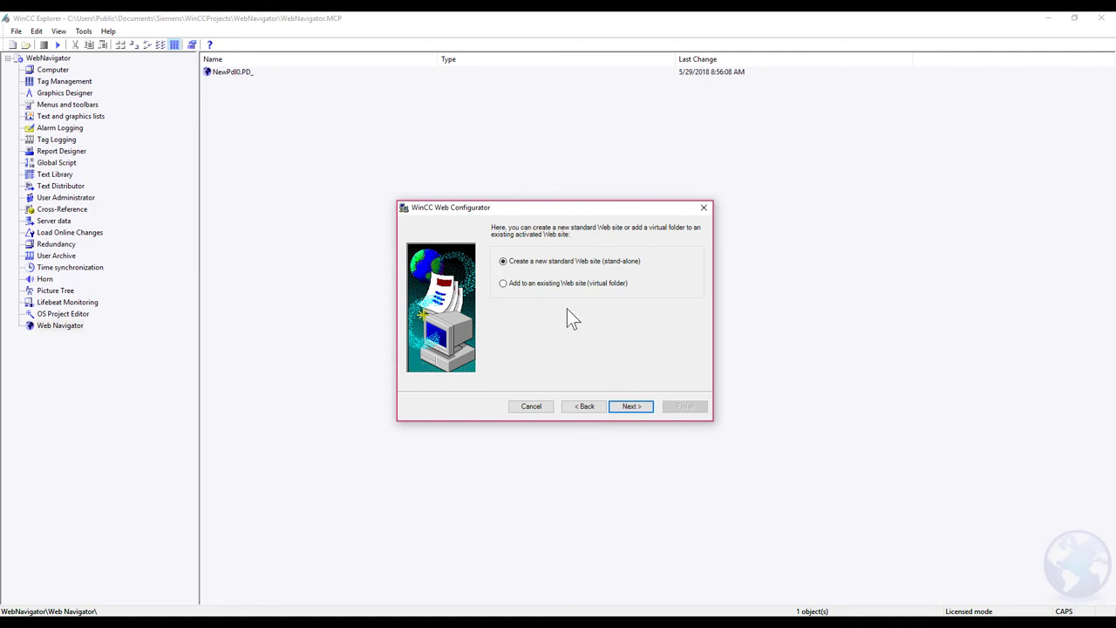
{"action": "left_click", "coordinate": [631, 407]}
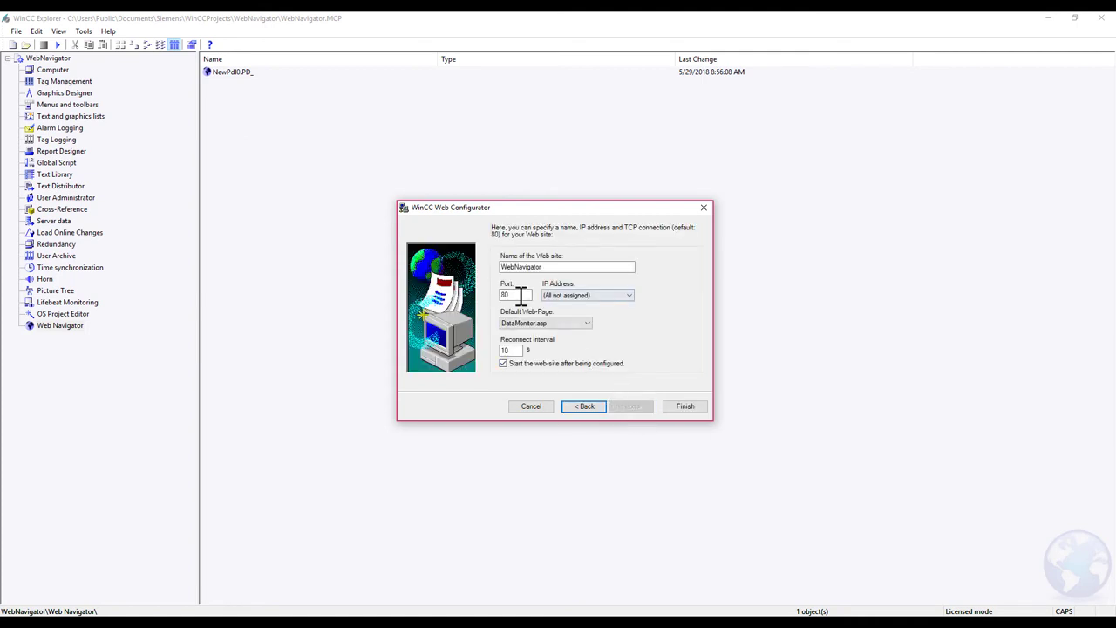
{"action": "left_click", "coordinate": [607, 299]}
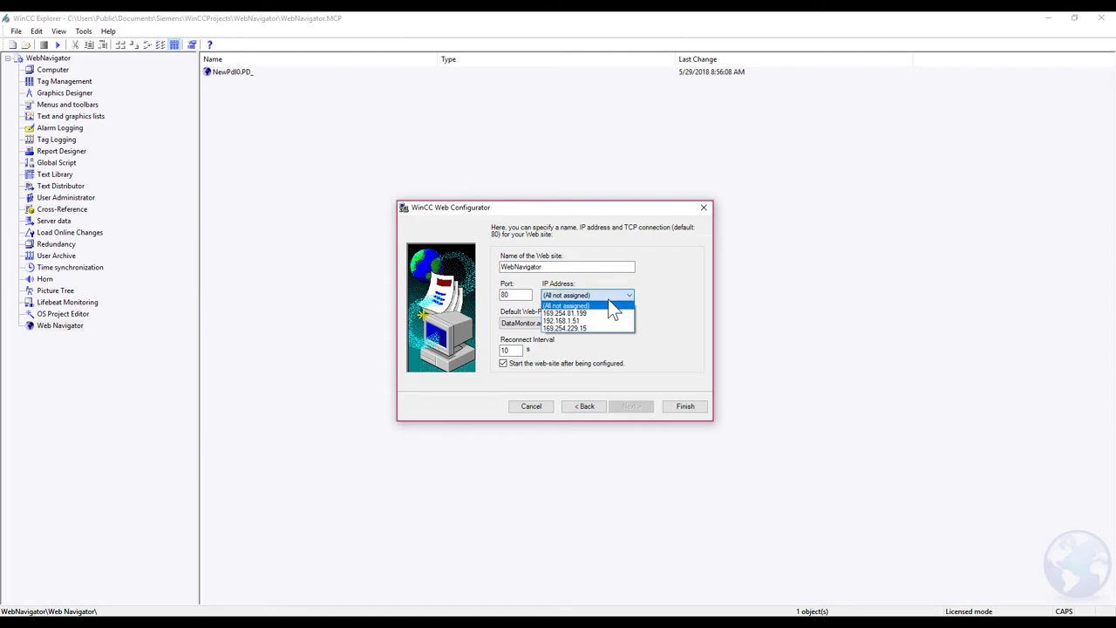
{"action": "left_click", "coordinate": [610, 299]}
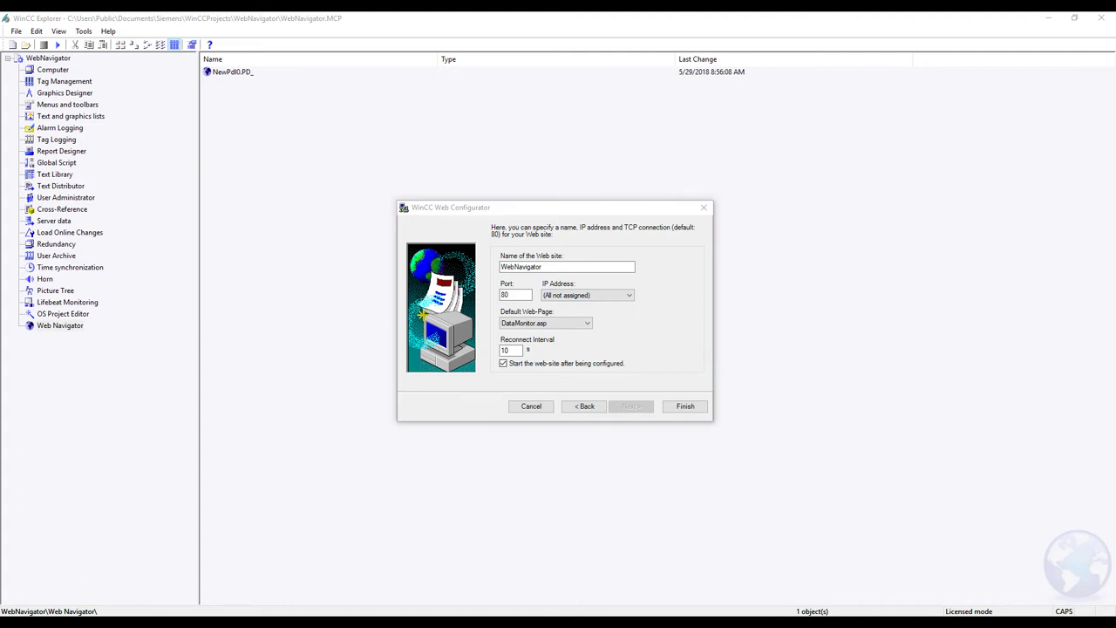
{"action": "key", "text": "super"}
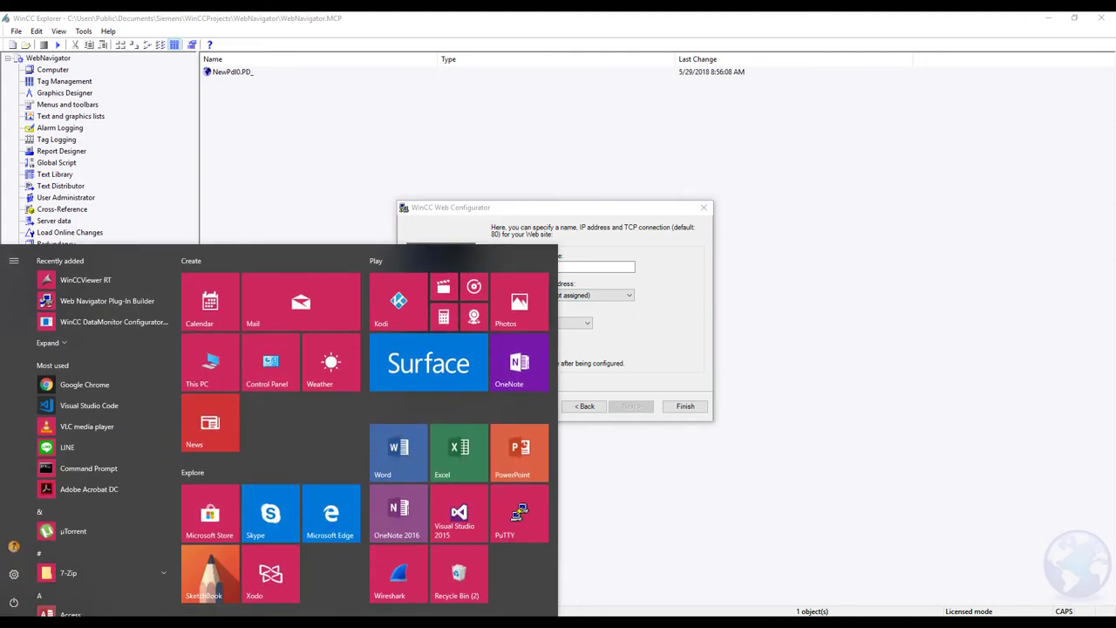
Step: Run ipconfig in Command Prompt to find the Wi-Fi IPv4 address 192.168.1.51
{"action": "key", "text": "Escape"}
{"action": "type", "text": "CMD"}
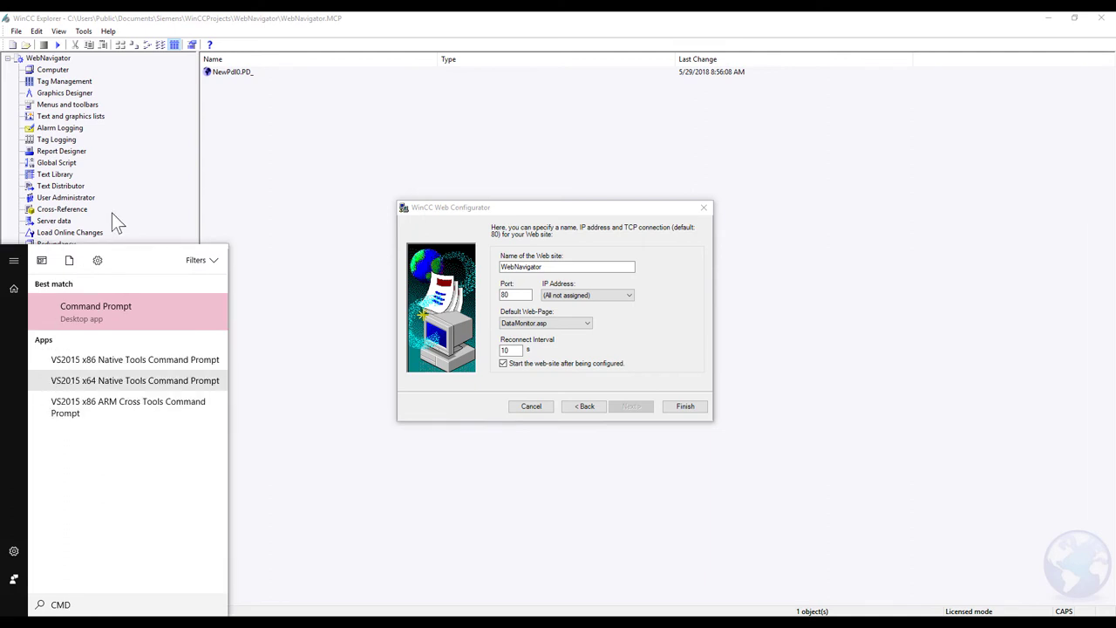
{"action": "left_click", "coordinate": [99, 314]}
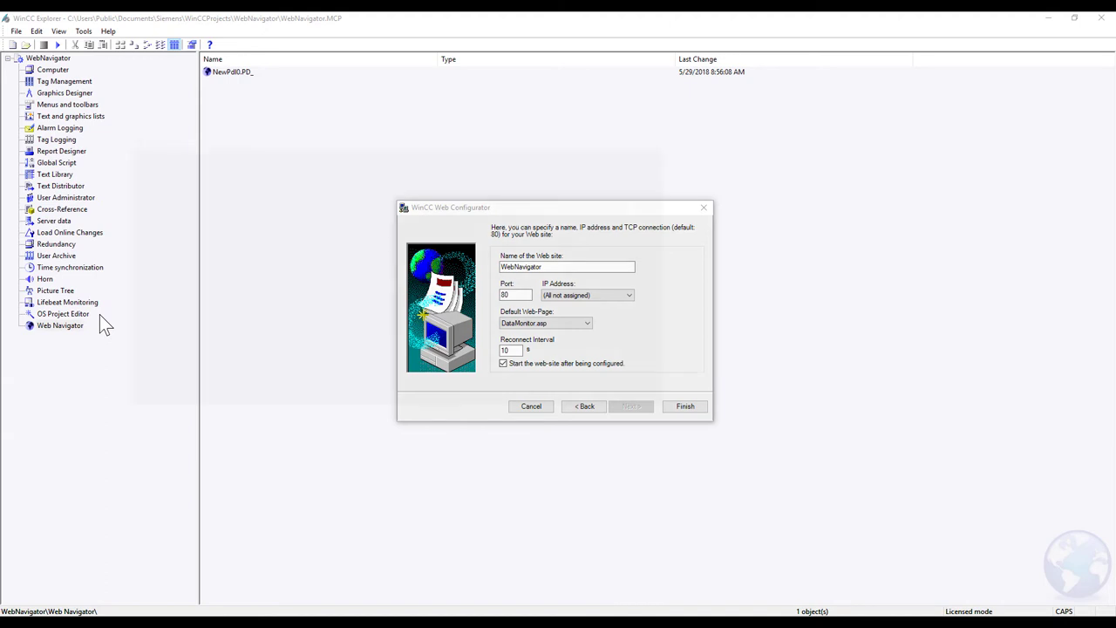
{"action": "left_click", "coordinate": [501, 147]}
{"action": "type", "text": "ipconfig"}
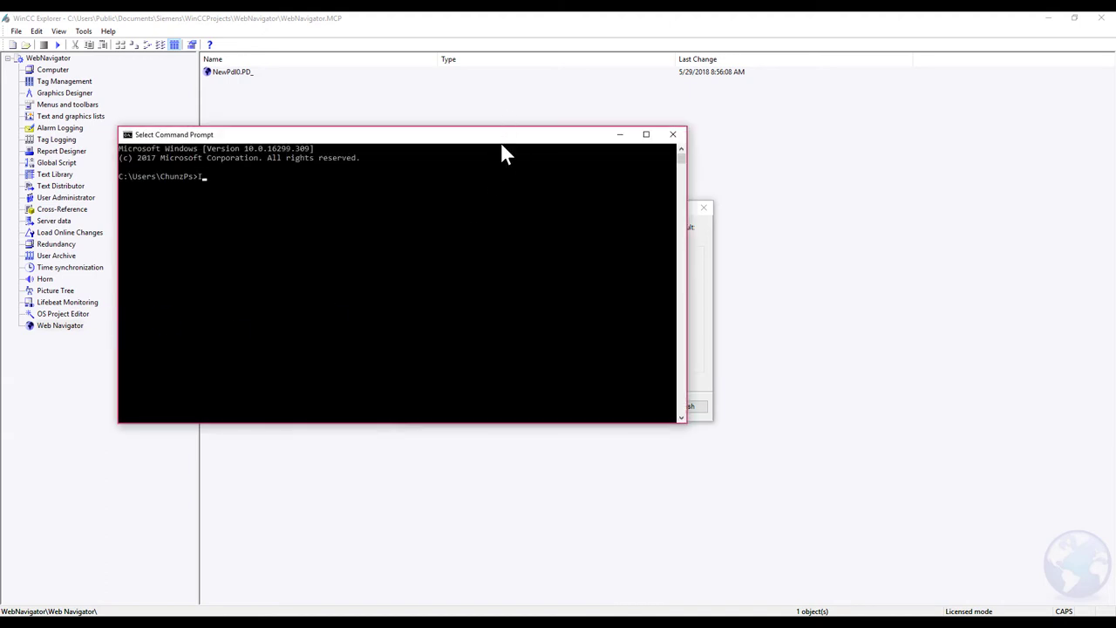
{"action": "key", "text": "Return"}
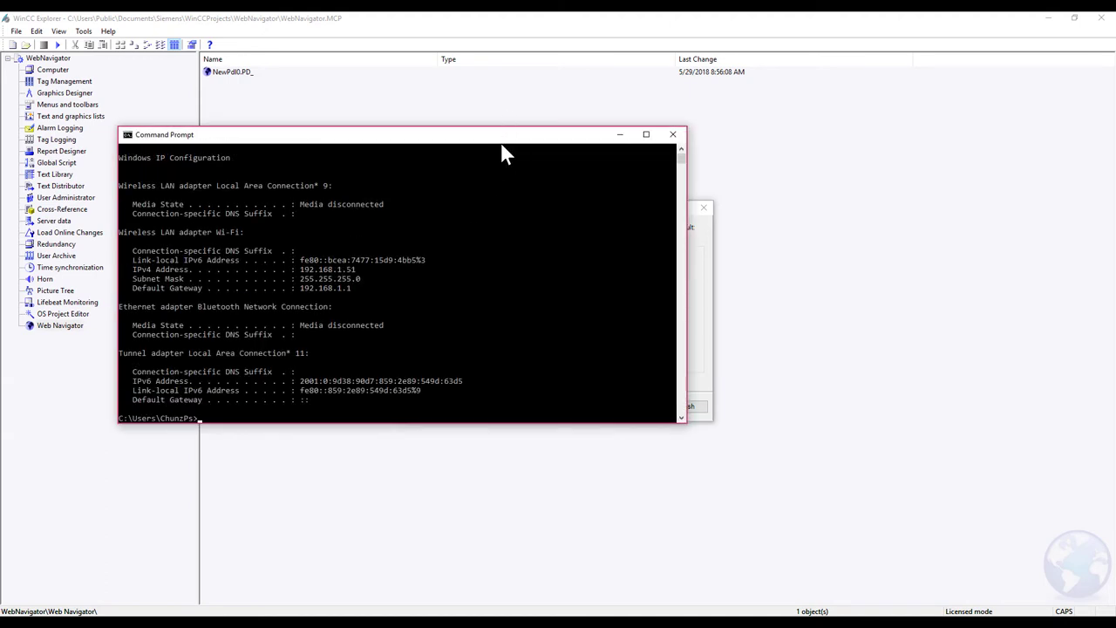
{"action": "left_click", "coordinate": [344, 269]}
{"action": "left_click", "coordinate": [502, 259]}
{"action": "left_click", "coordinate": [620, 135]}
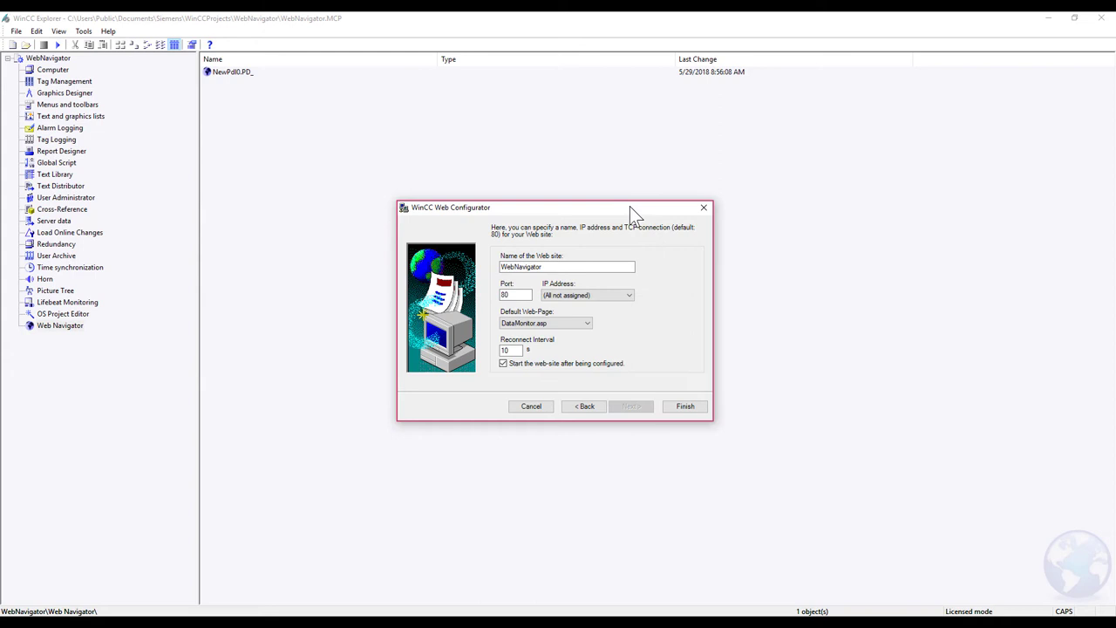
Step: Bind the site to 192.168.1.51, use WebClient.asp as default page, and disable auto-start
{"action": "left_click", "coordinate": [602, 296]}
{"action": "left_click", "coordinate": [584, 321]}
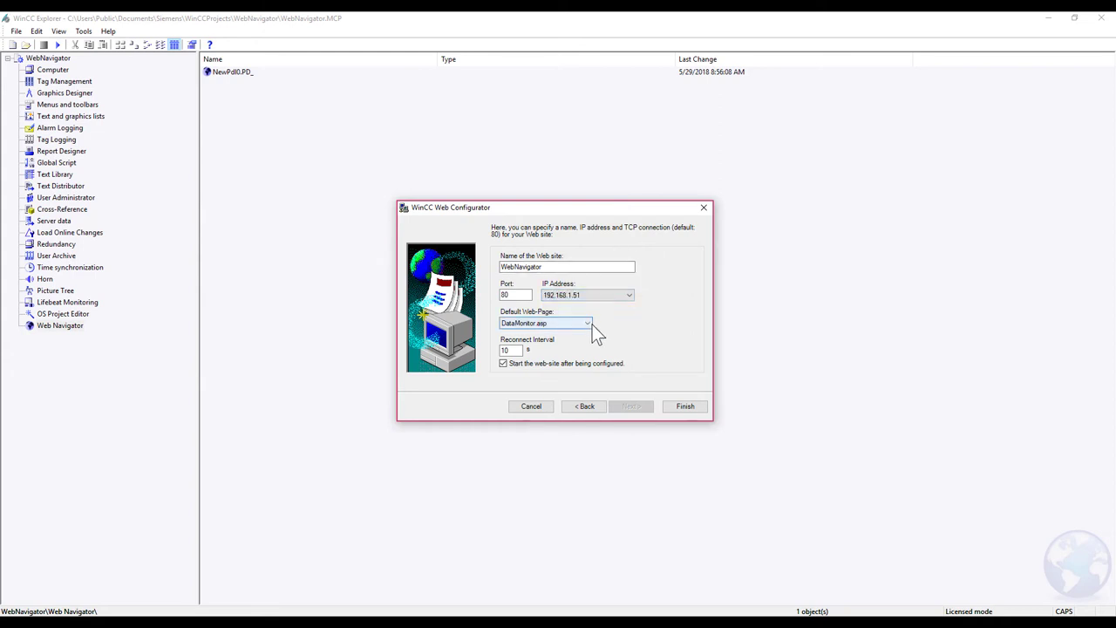
{"action": "left_click", "coordinate": [586, 325]}
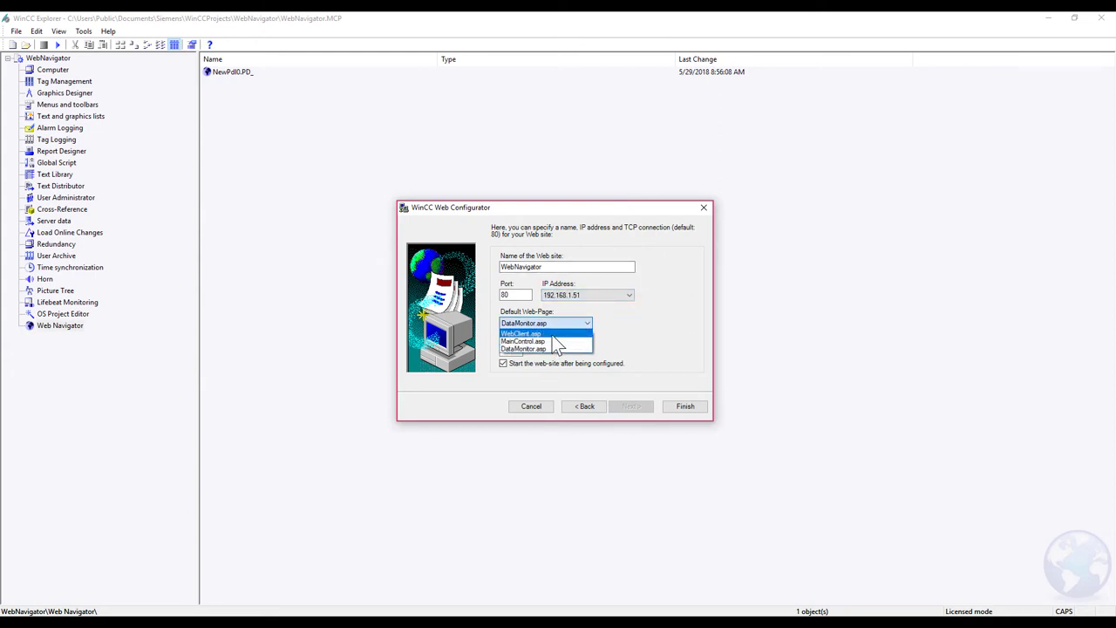
{"action": "left_click", "coordinate": [590, 346]}
{"action": "key", "text": "space"}
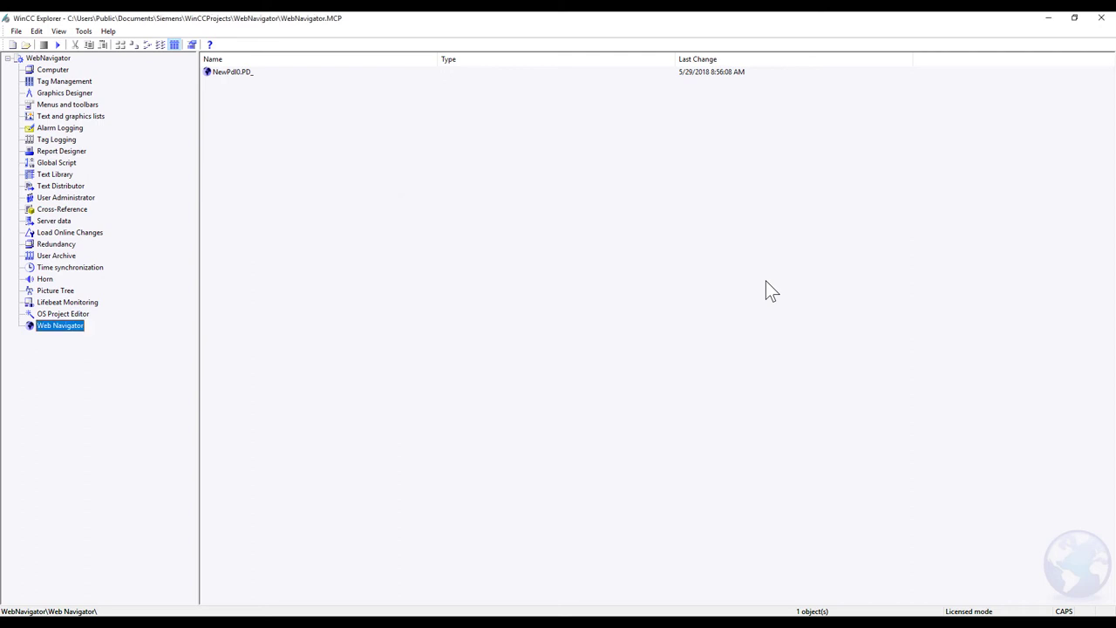
Step: Launch Internet Information Services (IIS) Manager from a Start-menu search for IIS
{"action": "left_click", "coordinate": [704, 313]}
{"action": "key", "text": "super"}
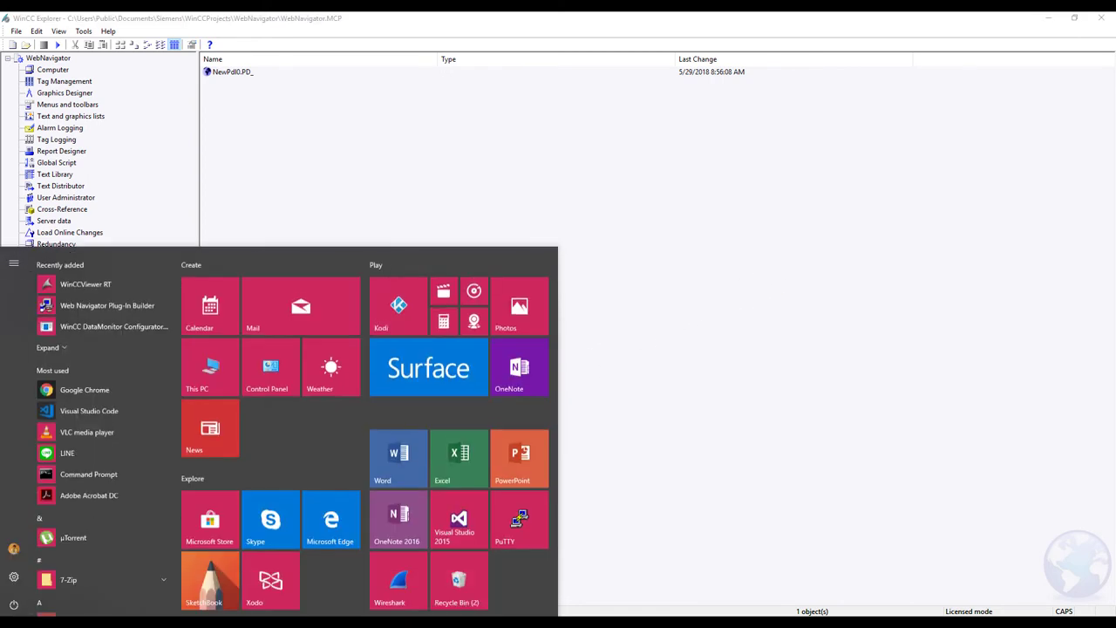
{"action": "type", "text": "IIS"}
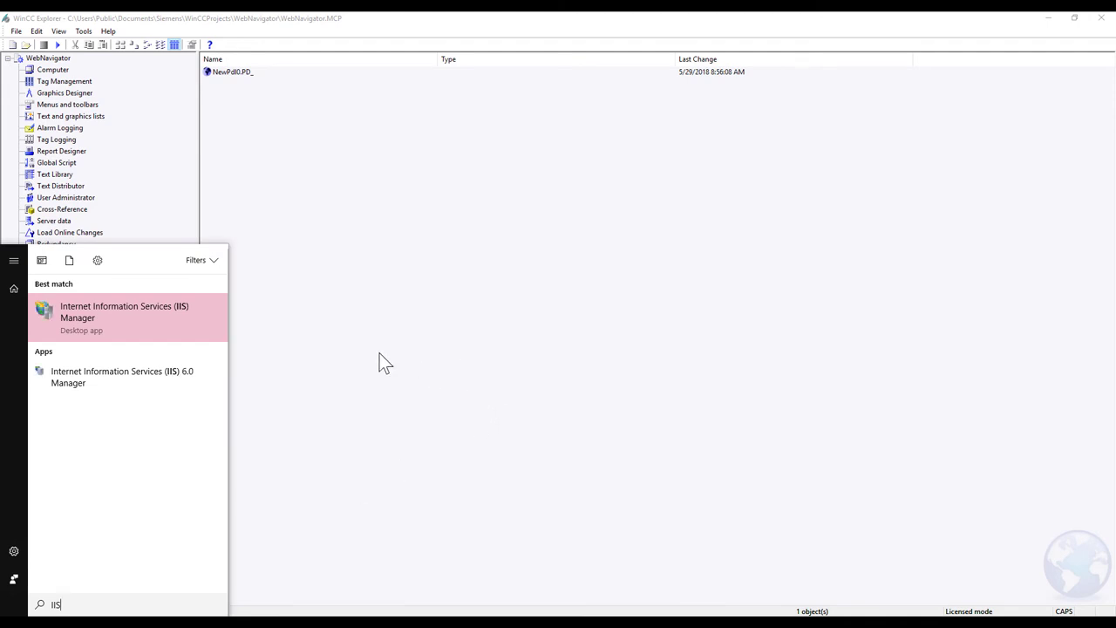
{"action": "left_click", "coordinate": [122, 310]}
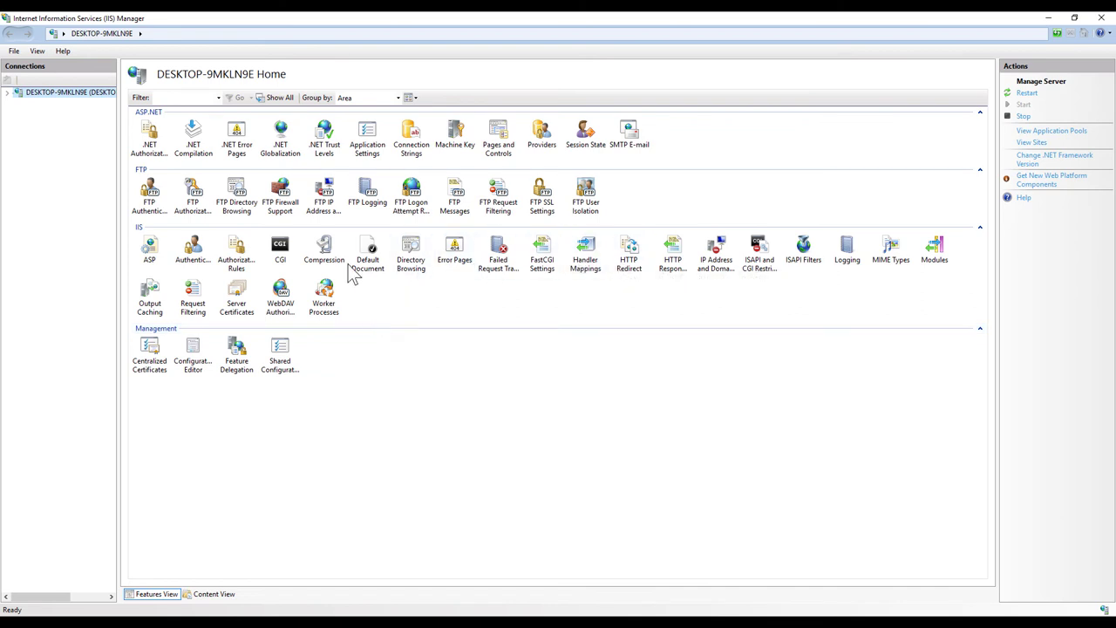
Step: Open Server Certificates and delete the existing ZZZ certificate
{"action": "double_click", "coordinate": [236, 297]}
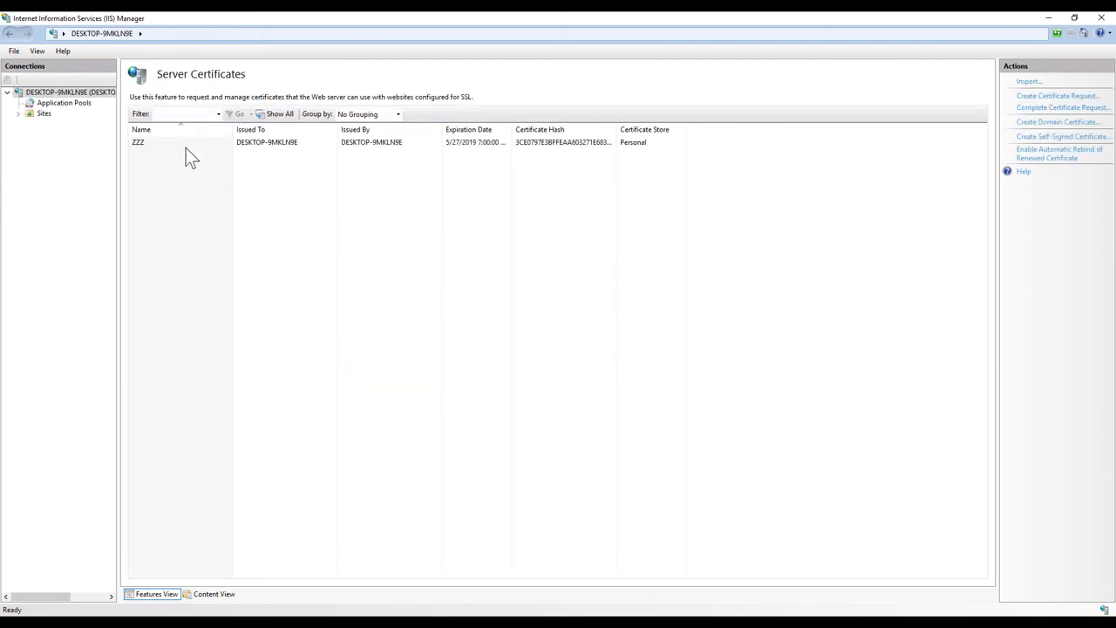
{"action": "right_click", "coordinate": [162, 144]}
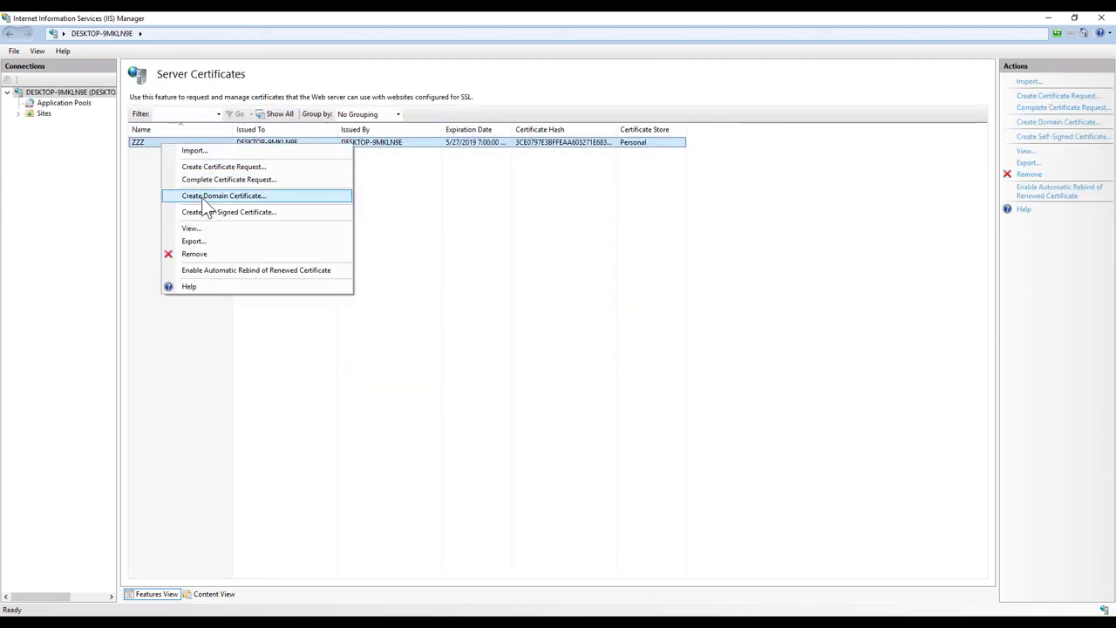
{"action": "left_click", "coordinate": [198, 253]}
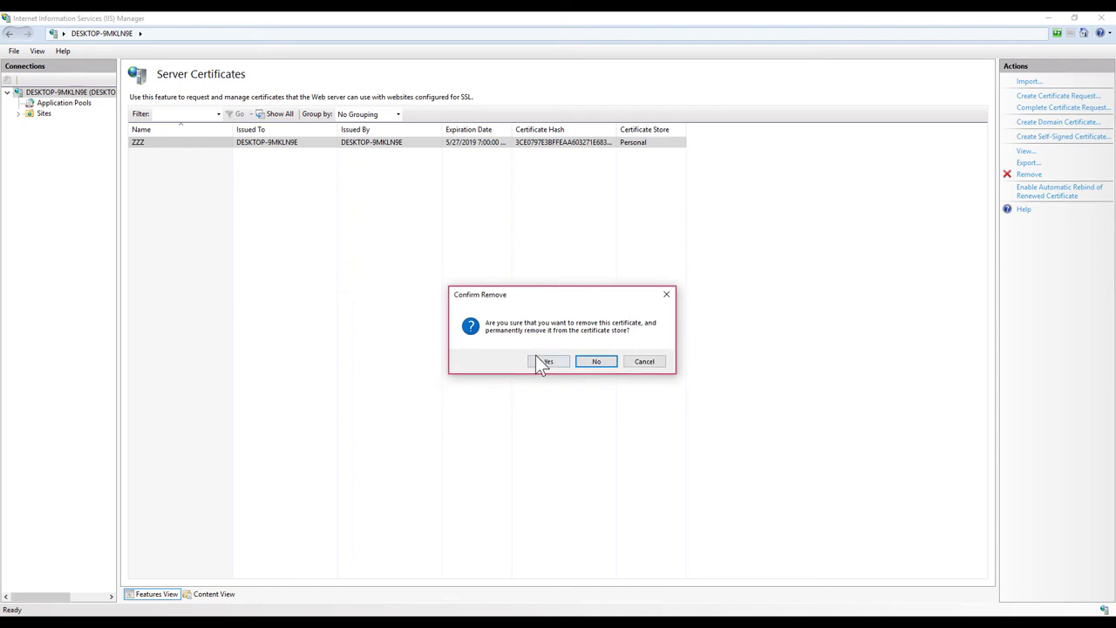
{"action": "left_click", "coordinate": [547, 361]}
Step: Create a self-signed certificate named WebNavigator in the Personal store
{"action": "right_click", "coordinate": [197, 154]}
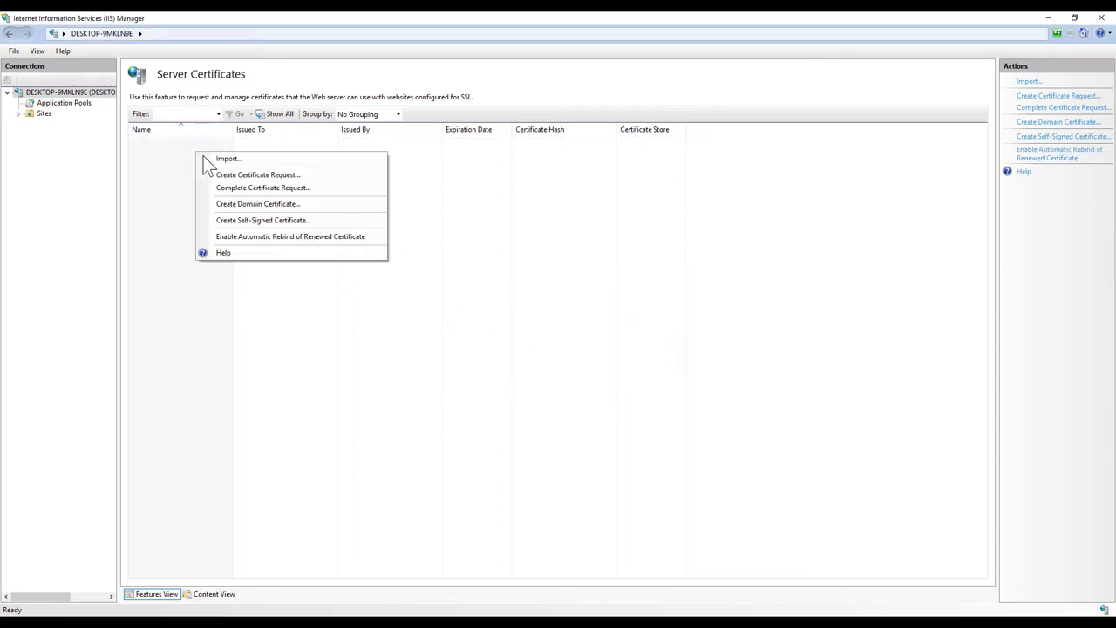
{"action": "left_click", "coordinate": [236, 219]}
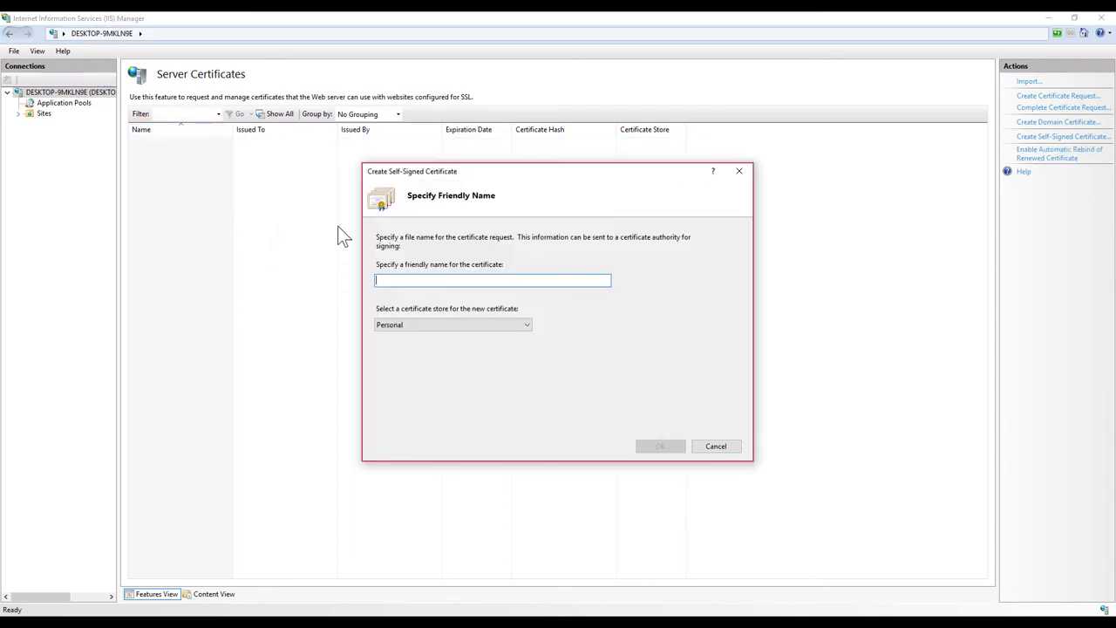
{"action": "type", "text": "WEB"}
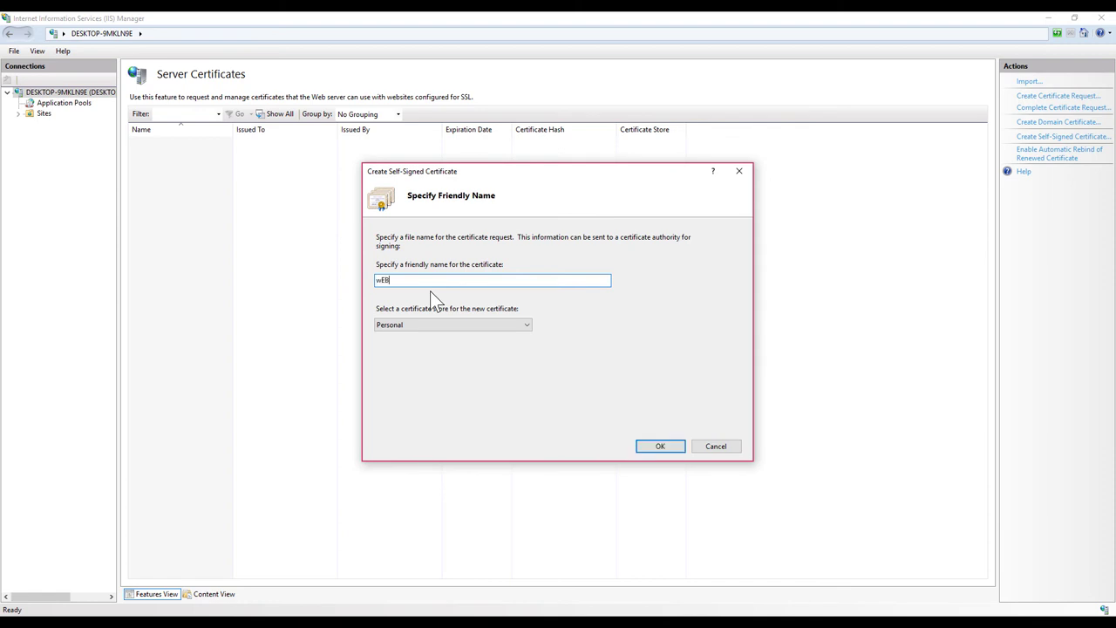
{"action": "key", "text": "BackSpace"}
{"action": "key", "text": "BackSpace"}
{"action": "key", "text": "BackSpace"}
{"action": "key", "text": "Caps_Lock"}
{"action": "type", "text": "WebNa"}
{"action": "left_click", "coordinate": [660, 447]}
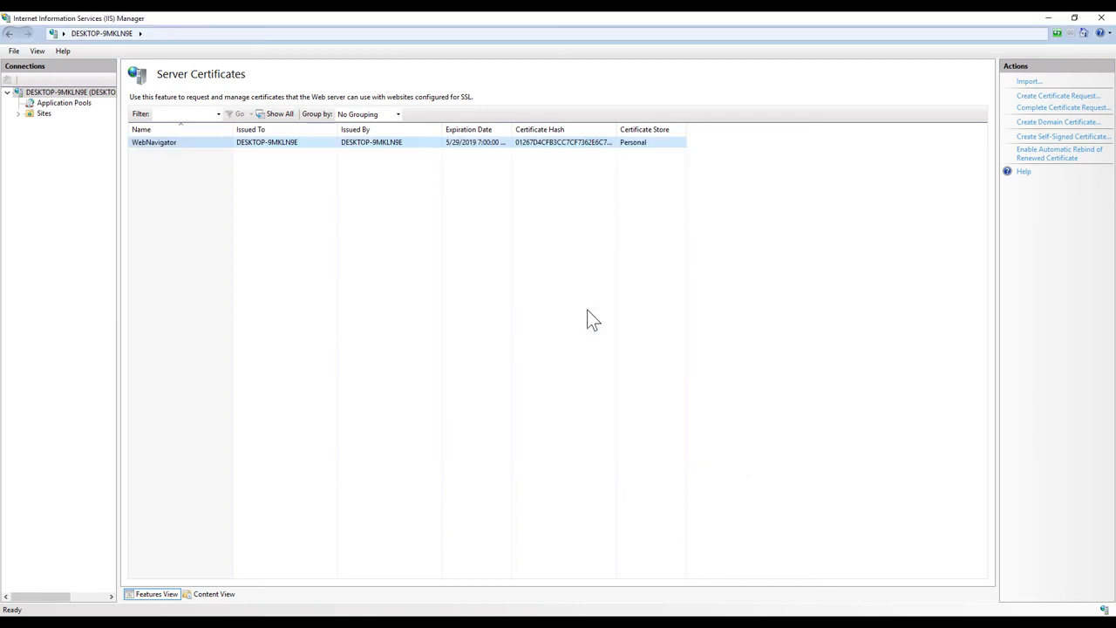
{"action": "left_click", "coordinate": [493, 254]}
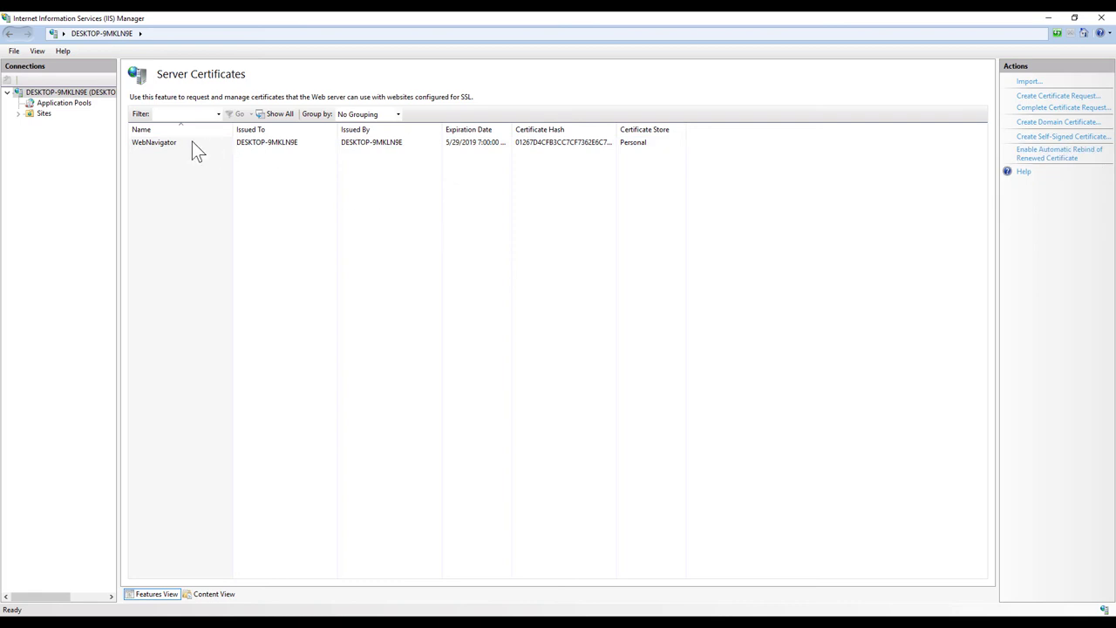
{"action": "left_click", "coordinate": [17, 113]}
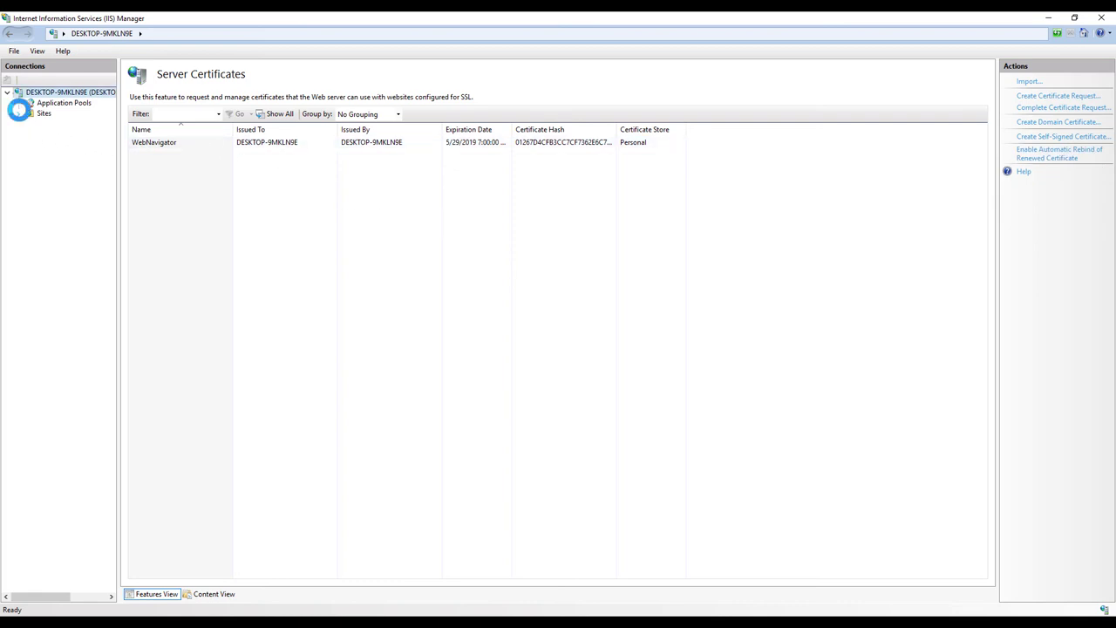
Step: Check the WebNavigator site's http binding on 192.168.1.51 port 80
{"action": "right_click", "coordinate": [78, 138]}
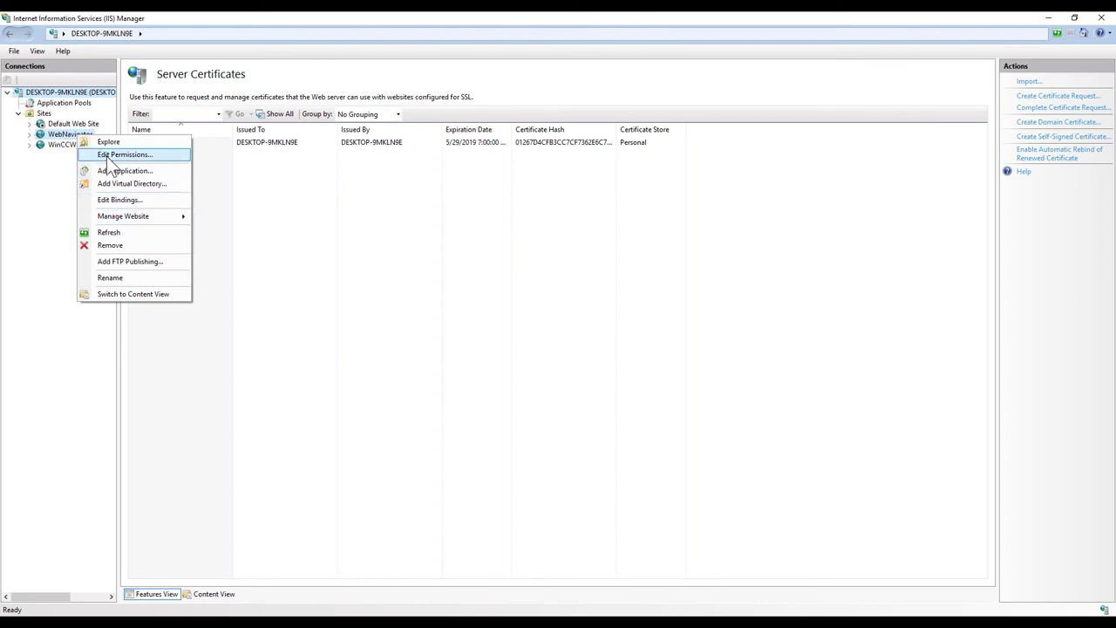
{"action": "left_click", "coordinate": [119, 199]}
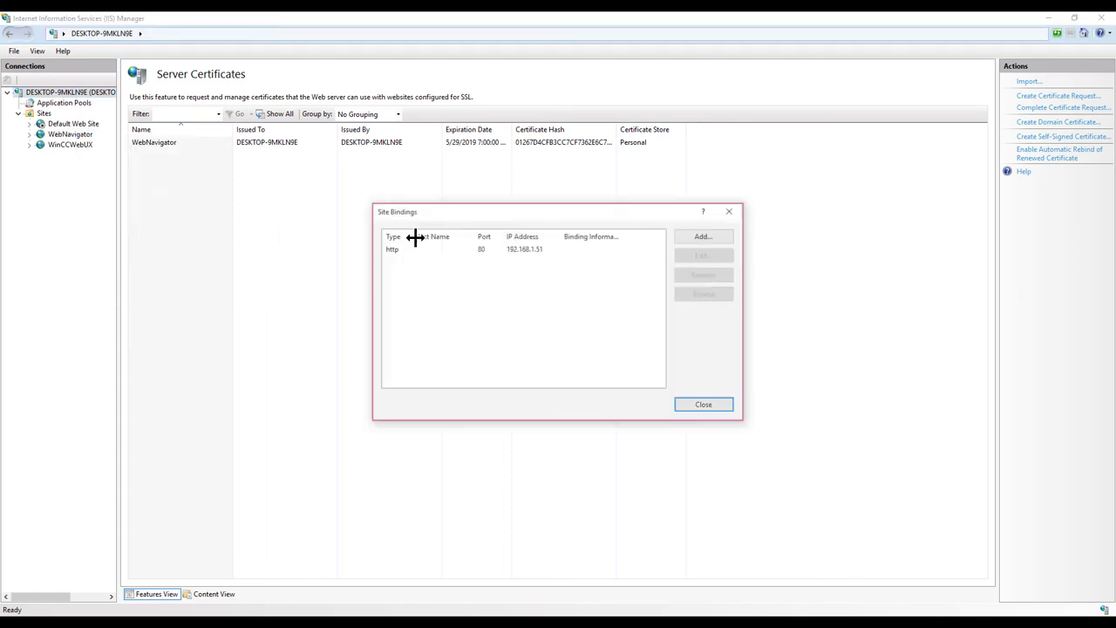
{"action": "left_click", "coordinate": [523, 250]}
{"action": "left_click", "coordinate": [619, 296]}
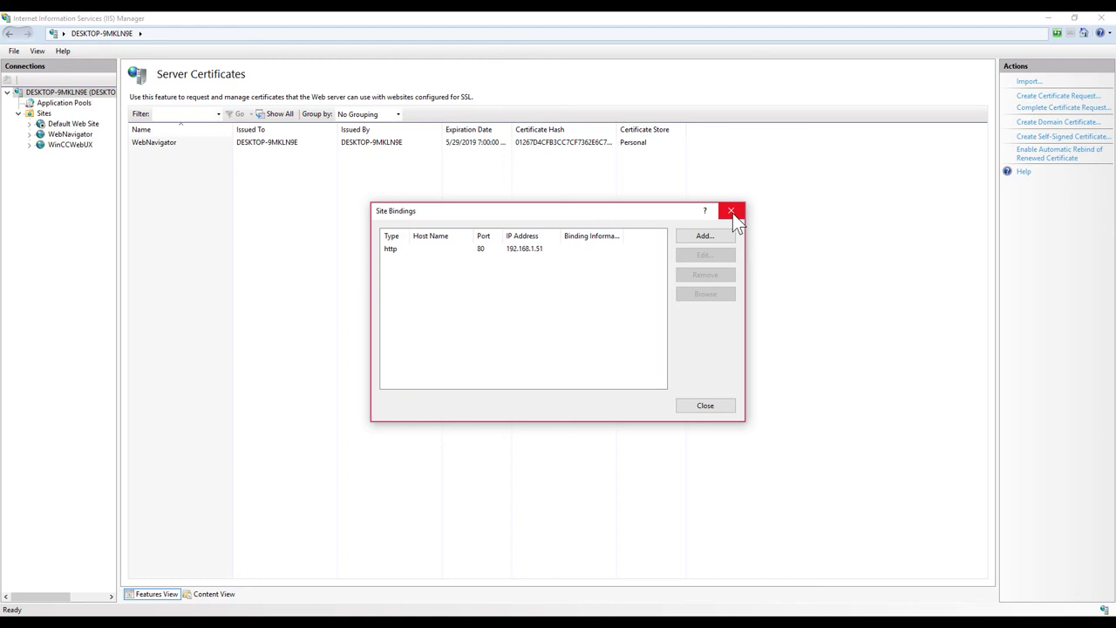
{"action": "left_click", "coordinate": [732, 216]}
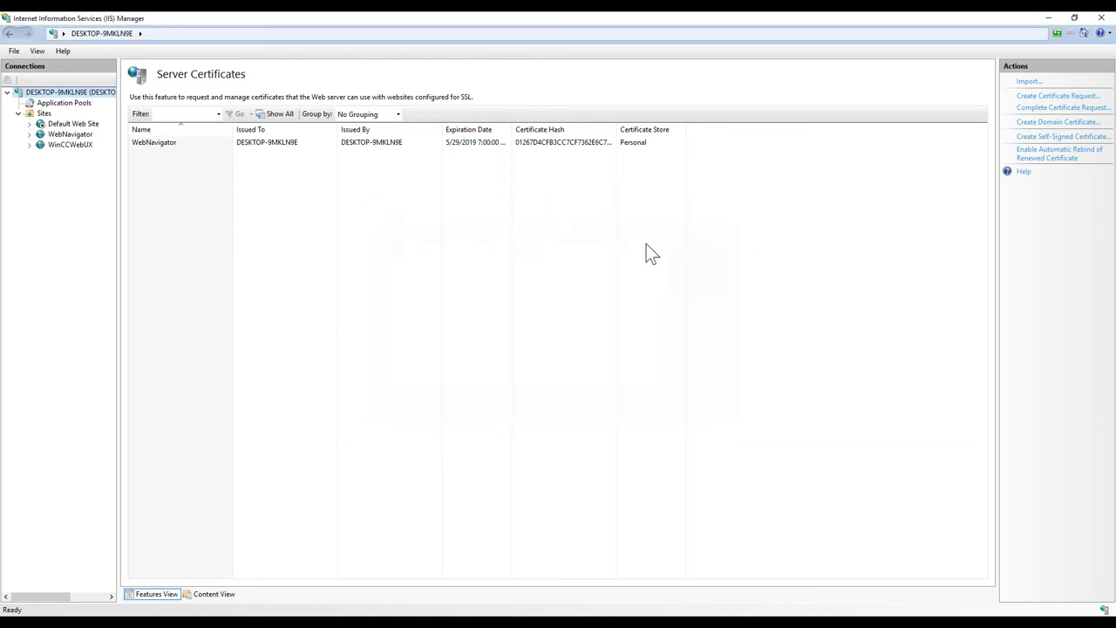
Step: Restart the WebNavigator website and acknowledge the restart-recommended message
{"action": "left_click", "coordinate": [68, 135]}
{"action": "right_click", "coordinate": [91, 138]}
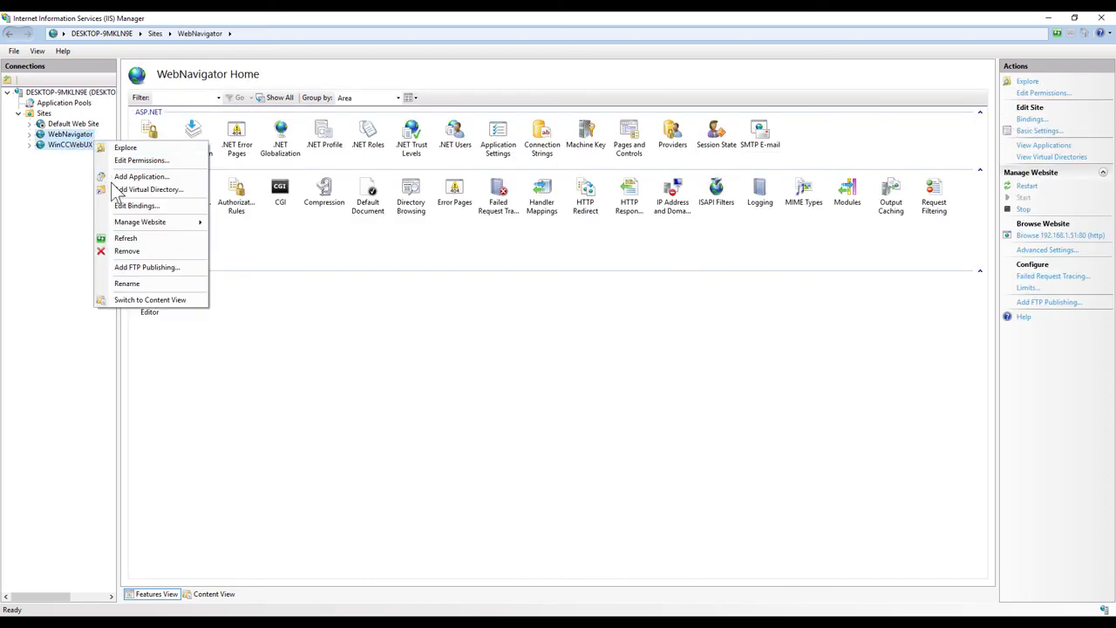
{"action": "mouse_move", "coordinate": [167, 221]}
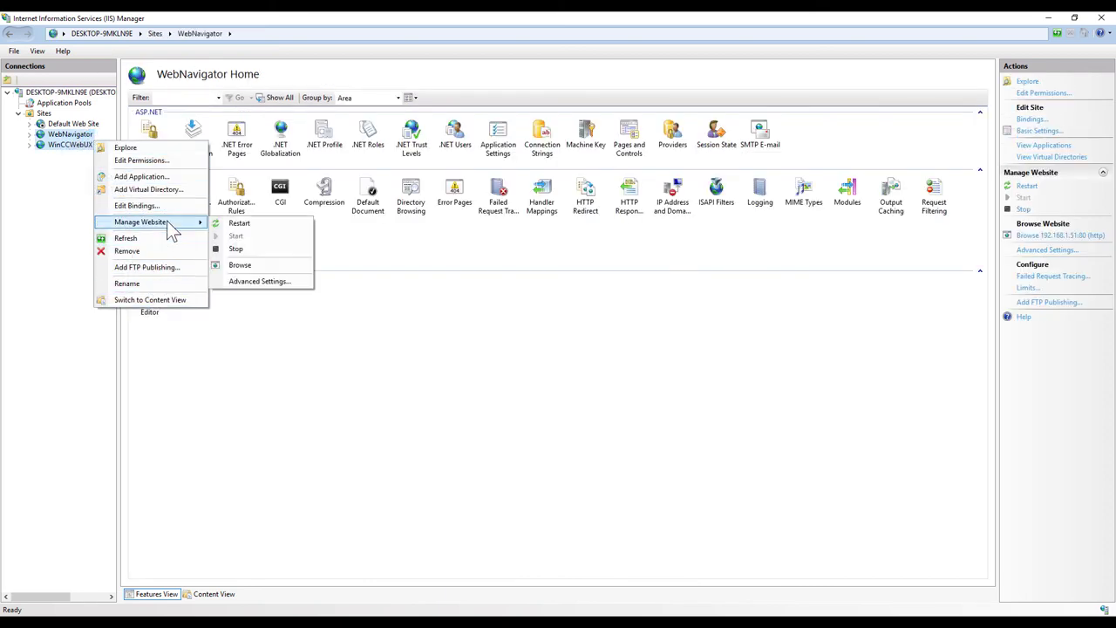
{"action": "left_click", "coordinate": [283, 226]}
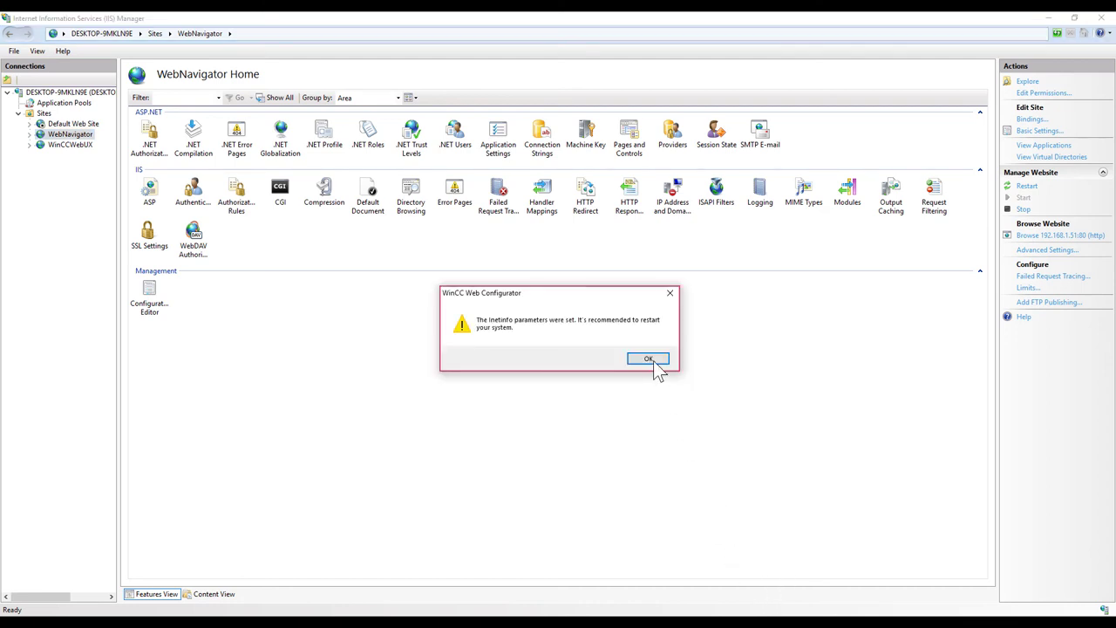
{"action": "left_click", "coordinate": [652, 366]}
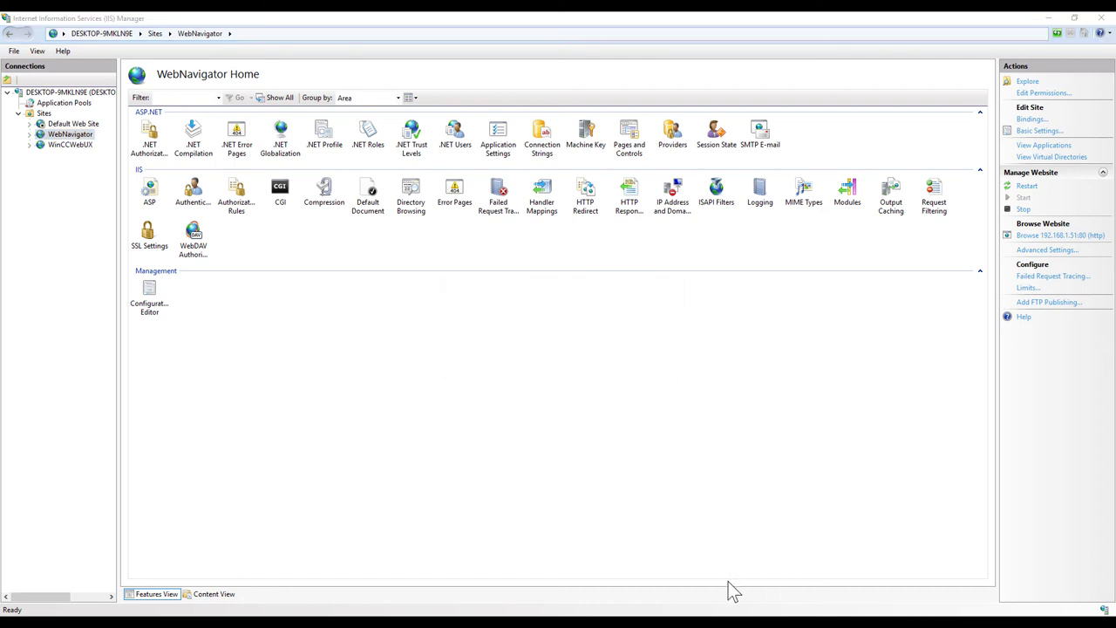
Step: Start the stopped WebNavigator website
{"action": "right_click", "coordinate": [51, 137]}
{"action": "mouse_move", "coordinate": [90, 217]}
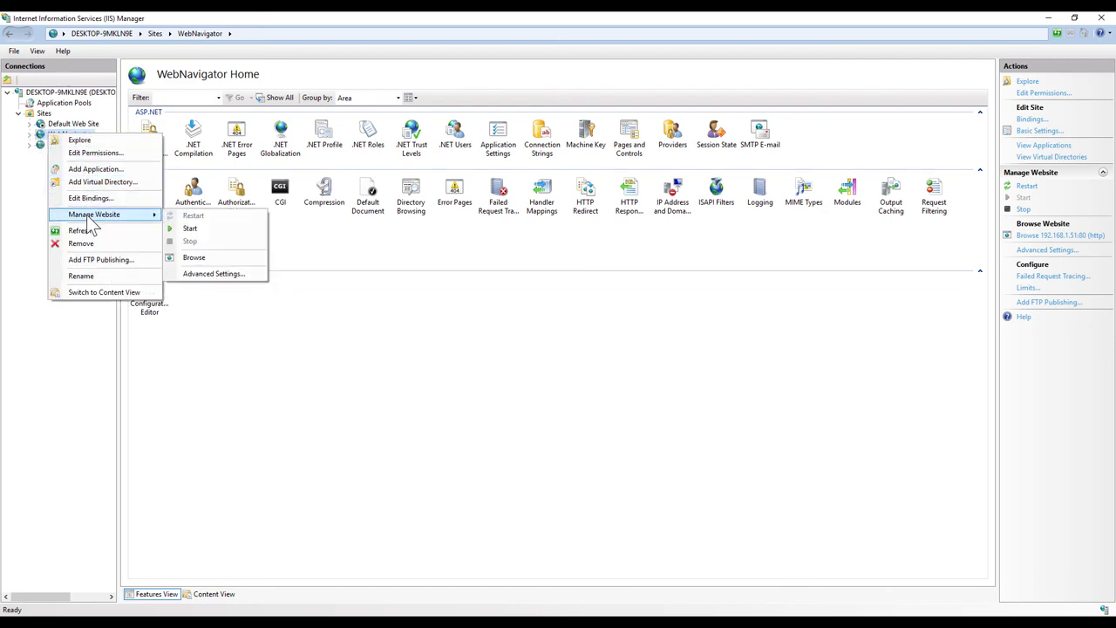
{"action": "left_click", "coordinate": [189, 228]}
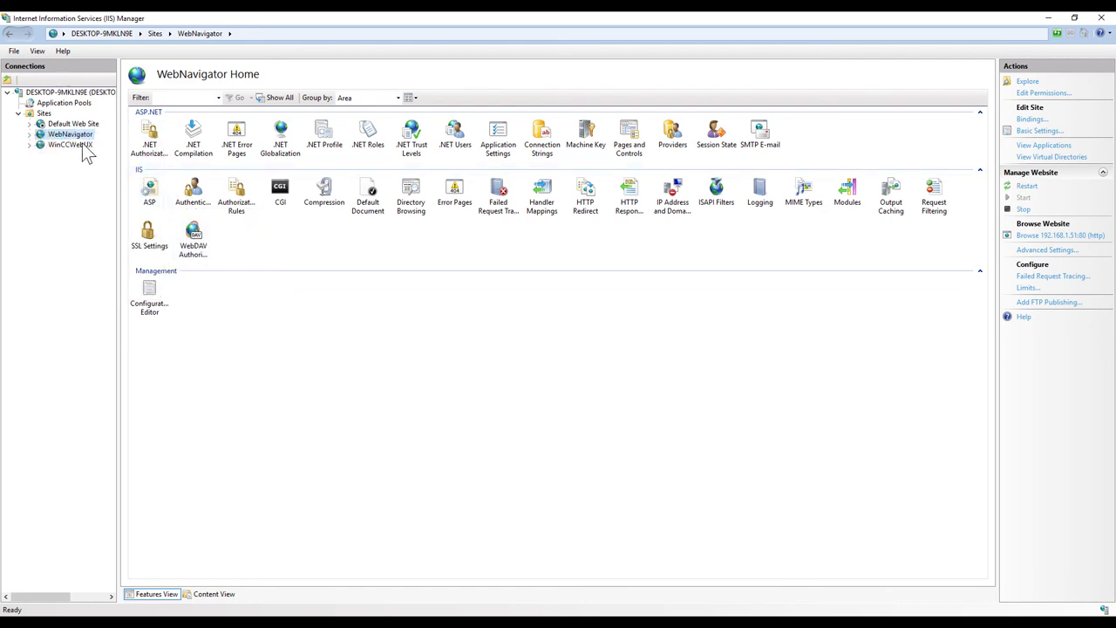
{"action": "left_click", "coordinate": [504, 380]}
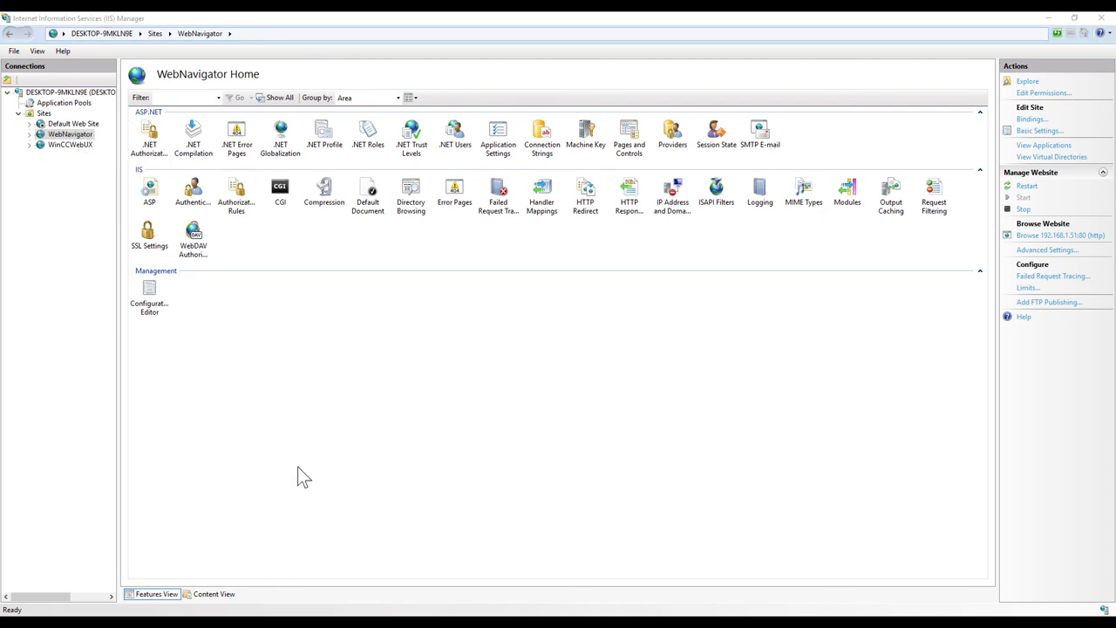
{"action": "key", "text": "super"}
{"action": "key", "text": "Escape"}
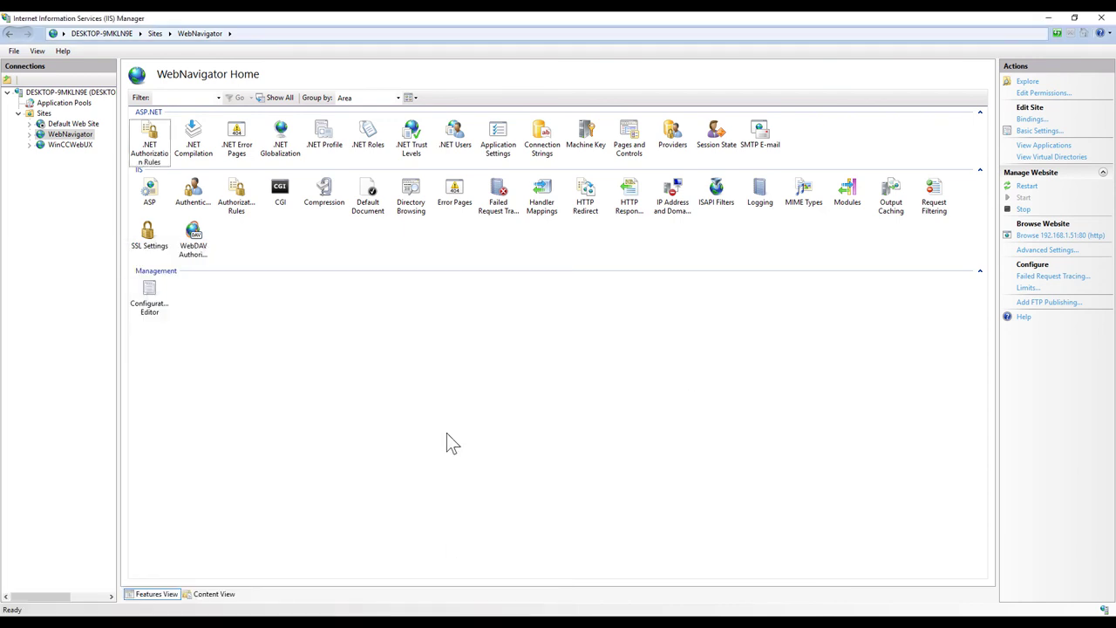
{"action": "left_click", "coordinate": [355, 555]}
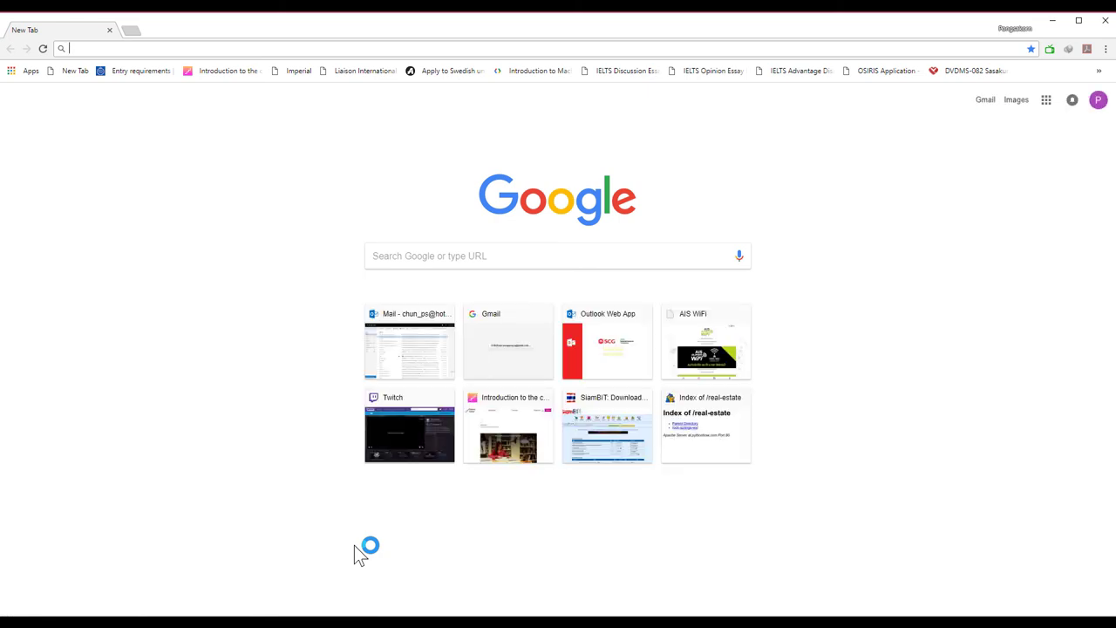
Step: Browse to 192.168.1.51 in Chrome and cancel the sign-in prompt
{"action": "type", "text": "192.1"}
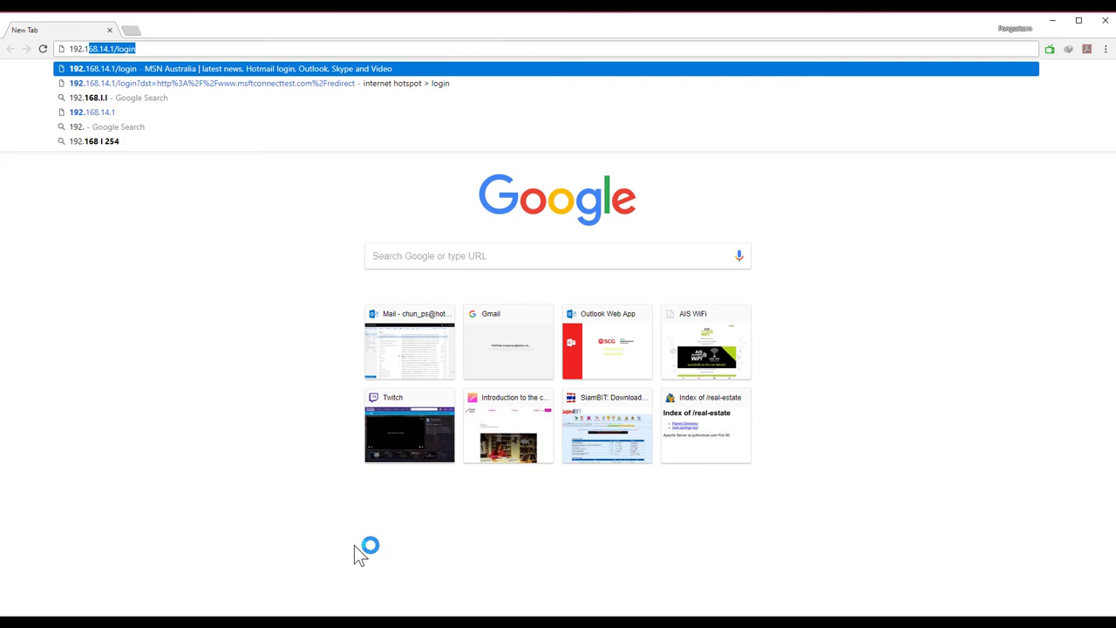
{"action": "type", "text": "68.1.51"}
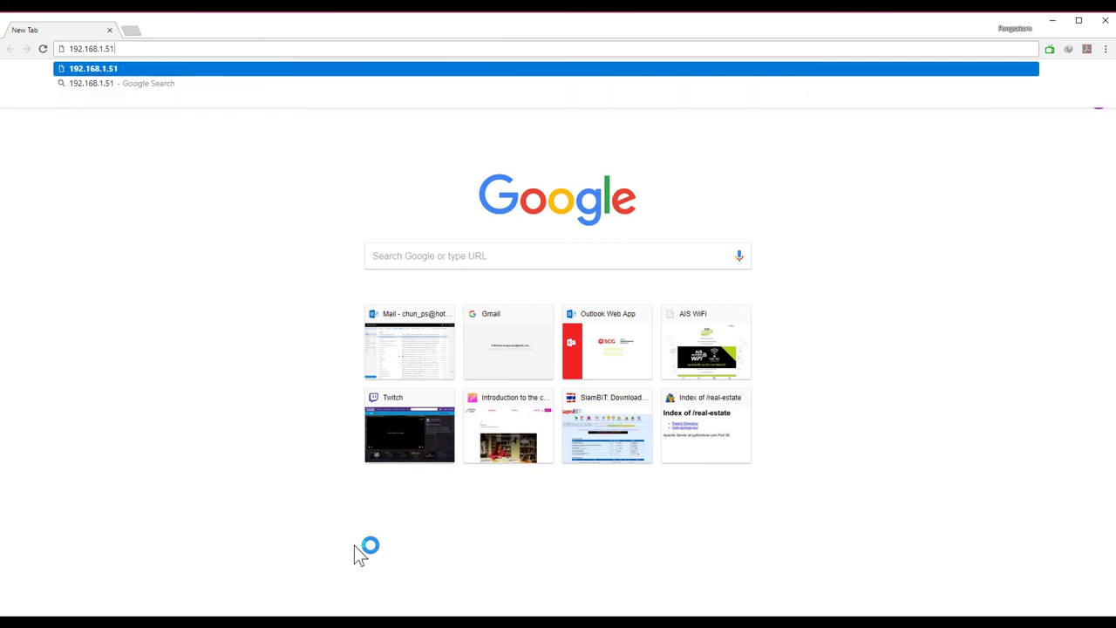
{"action": "key", "text": "Return"}
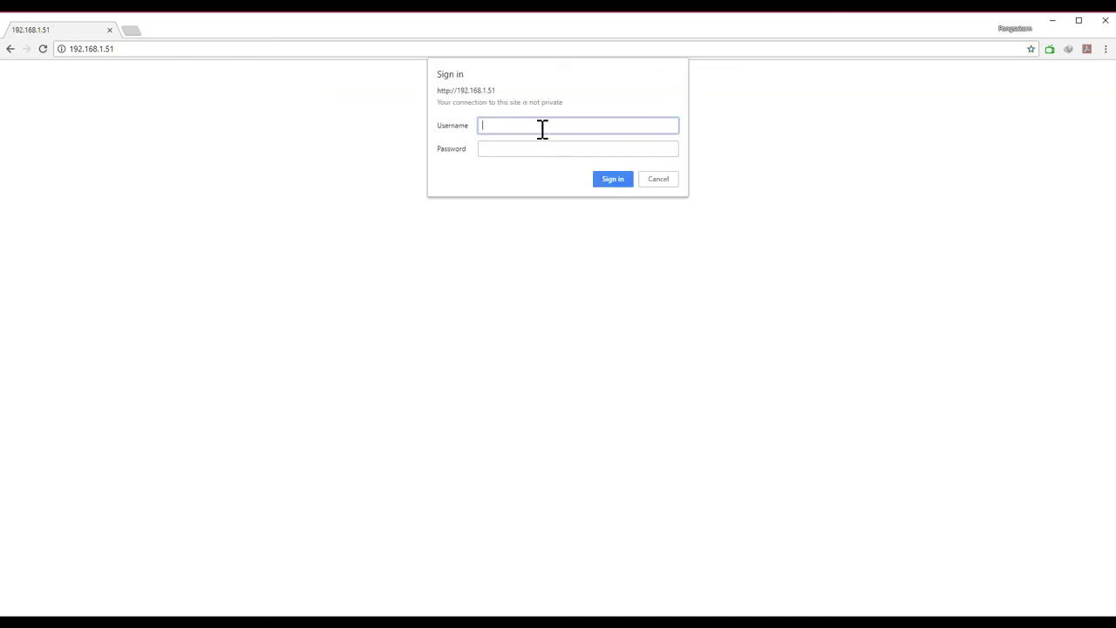
{"action": "key", "text": "Return"}
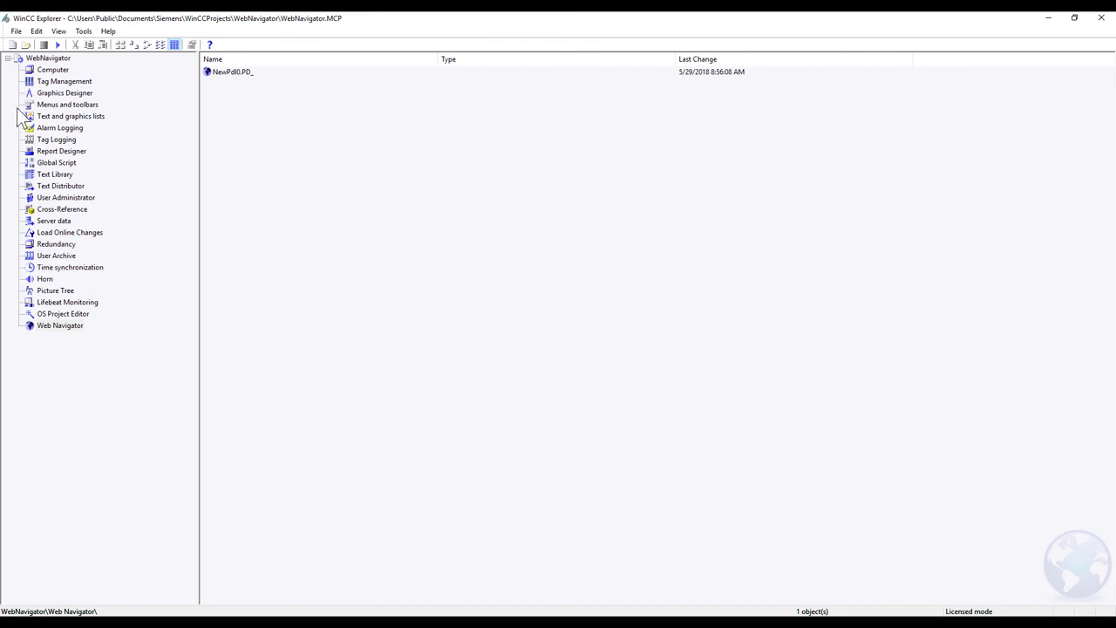
Step: Open the User Administrator and view the Administrator user's authorizations
{"action": "left_click", "coordinate": [61, 256]}
{"action": "left_click", "coordinate": [70, 198]}
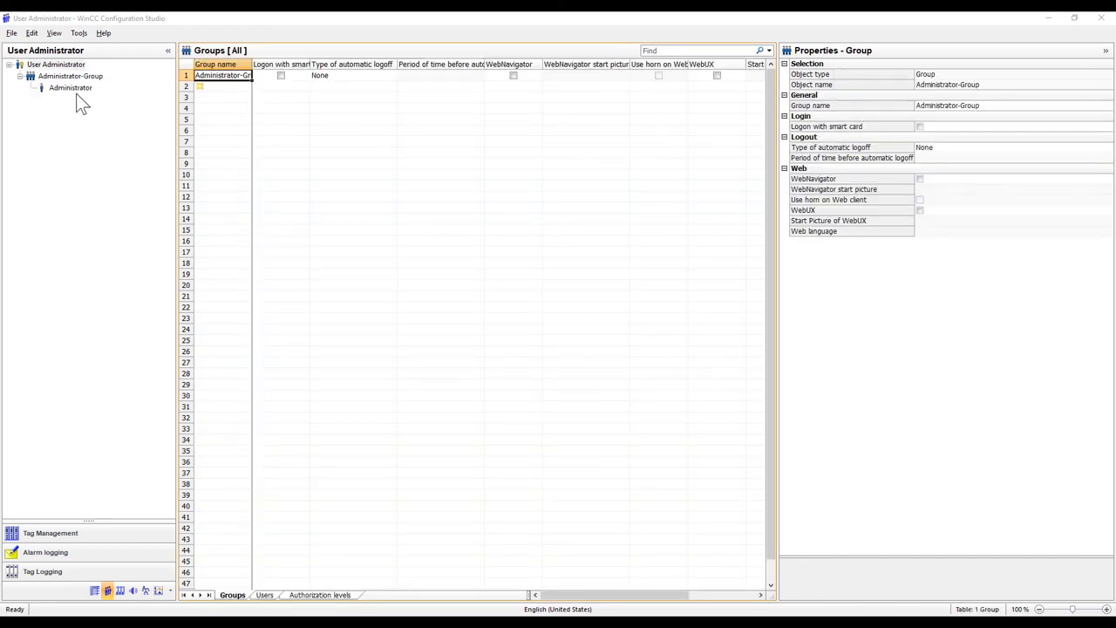
{"action": "left_click", "coordinate": [71, 91]}
{"action": "right_click", "coordinate": [71, 87]}
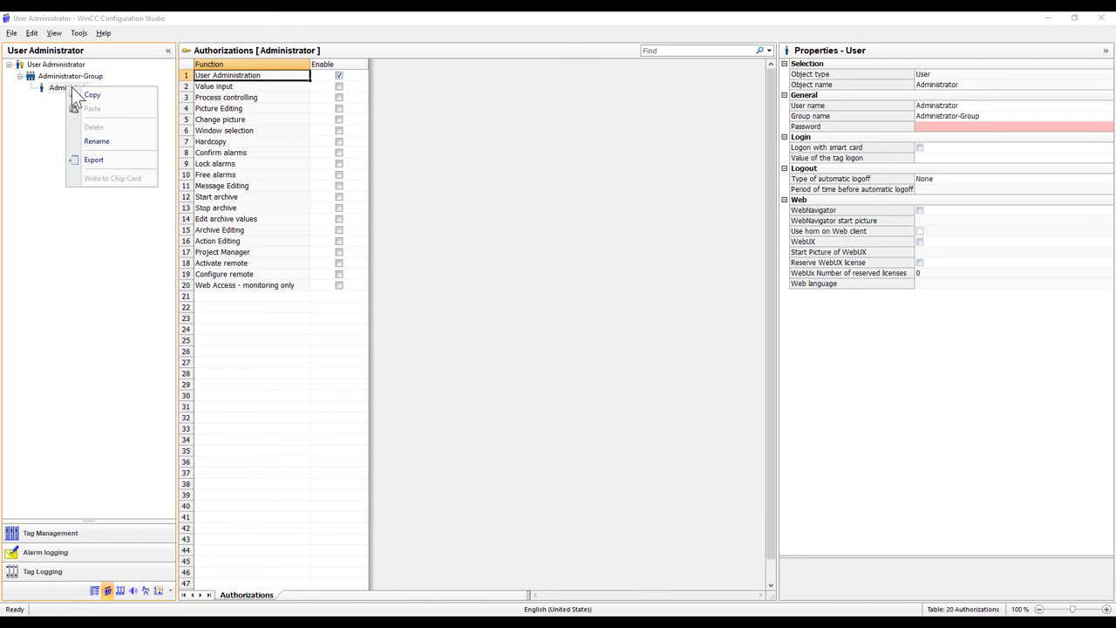
Step: Add User_1 to Administrator-Group with Configure remote, Activate remote and Project Manager authorizations
{"action": "left_click", "coordinate": [69, 76]}
{"action": "right_click", "coordinate": [70, 76]}
{"action": "left_click", "coordinate": [90, 79]}
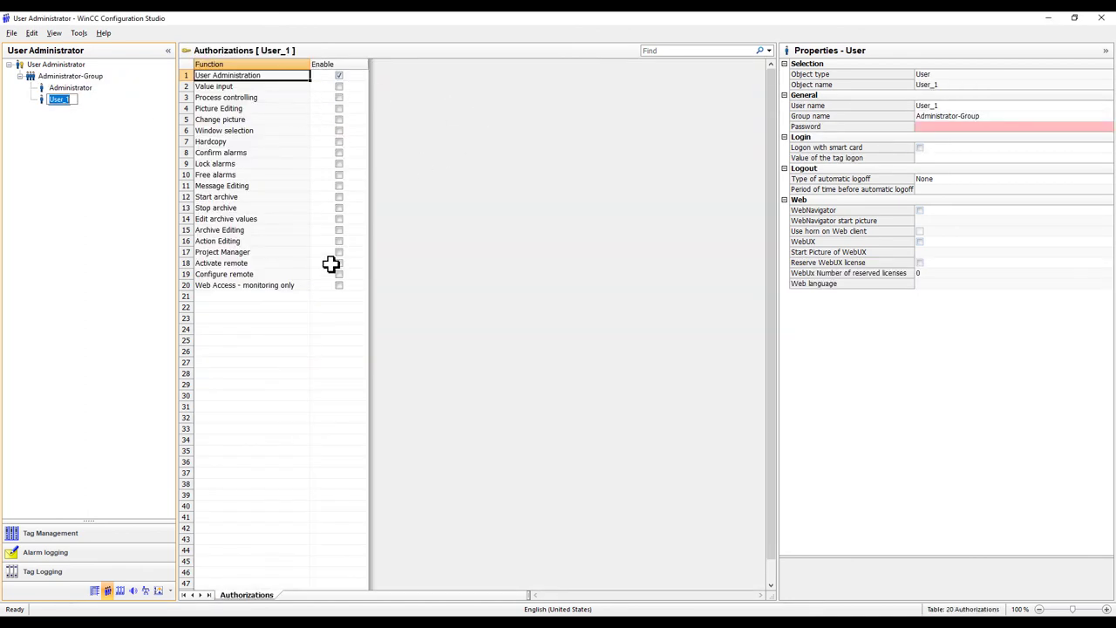
{"action": "left_click", "coordinate": [272, 78]}
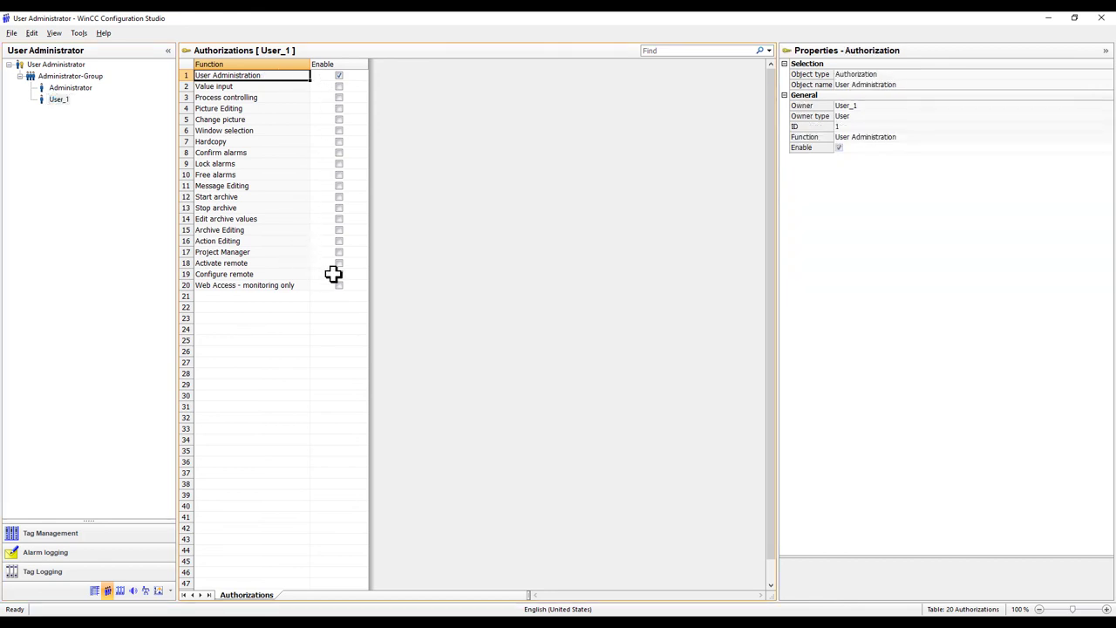
{"action": "left_click", "coordinate": [339, 274]}
{"action": "left_click", "coordinate": [339, 263]}
{"action": "left_click", "coordinate": [339, 252]}
Step: Enable WebNavigator access for User_1 with NewPdl0.PD_ as start picture
{"action": "left_click", "coordinate": [59, 99]}
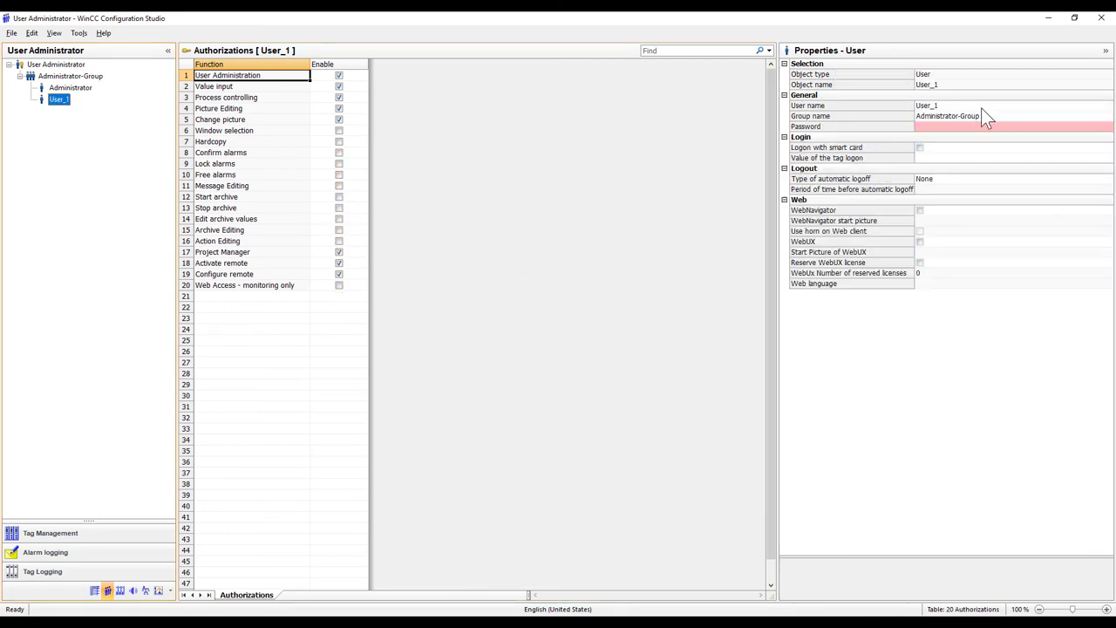
{"action": "left_click", "coordinate": [919, 211]}
{"action": "left_click", "coordinate": [1051, 223]}
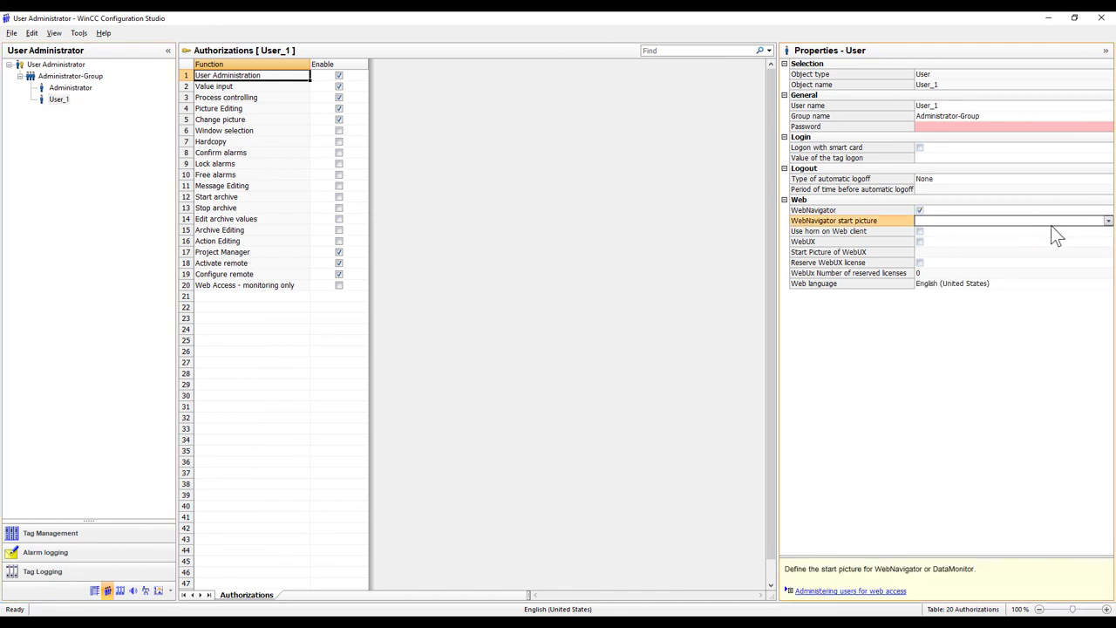
{"action": "left_click", "coordinate": [1107, 221]}
{"action": "left_click", "coordinate": [1018, 233]}
Step: Set and confirm a new password for User_1, then close the user administration
{"action": "left_click", "coordinate": [1018, 128]}
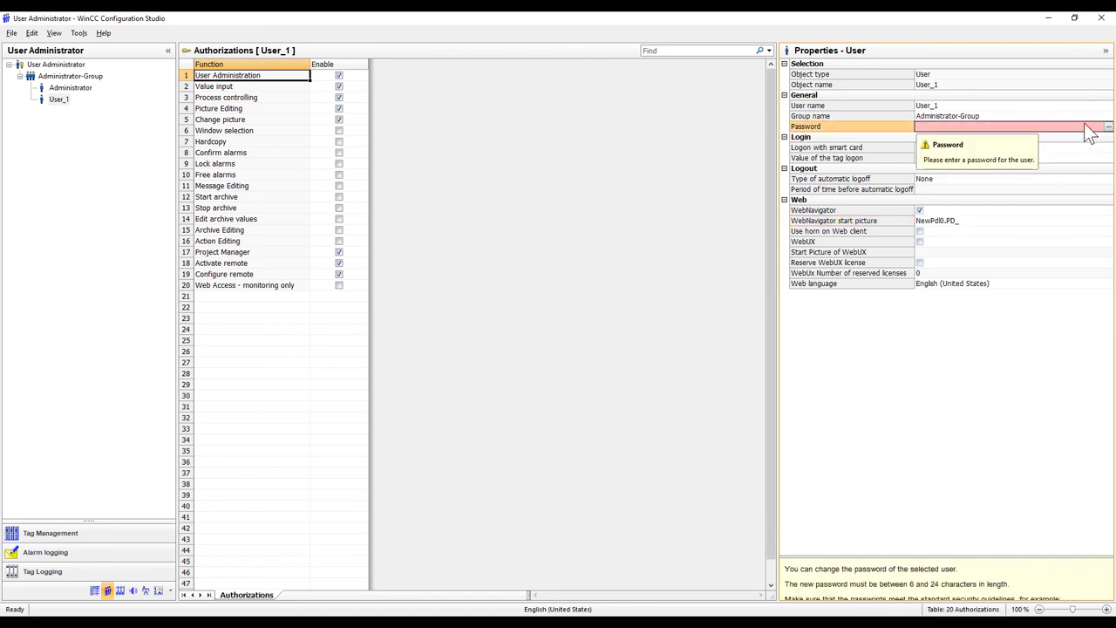
{"action": "left_click", "coordinate": [1107, 127]}
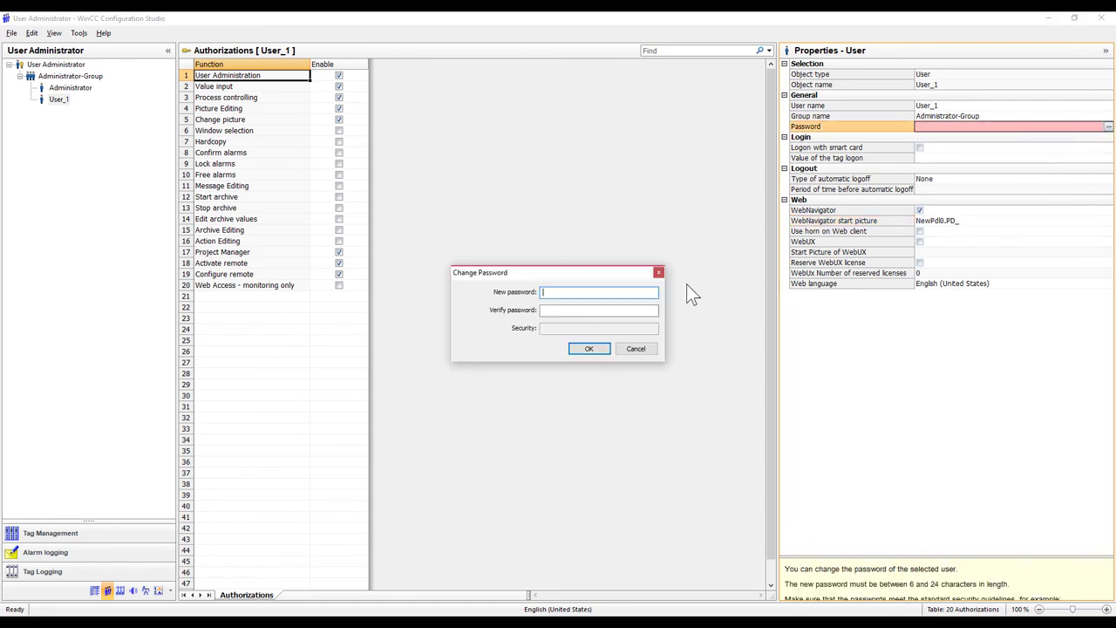
{"action": "type", "text": "******"}
{"action": "left_click", "coordinate": [569, 311]}
{"action": "type", "text": "******"}
{"action": "left_click", "coordinate": [599, 349]}
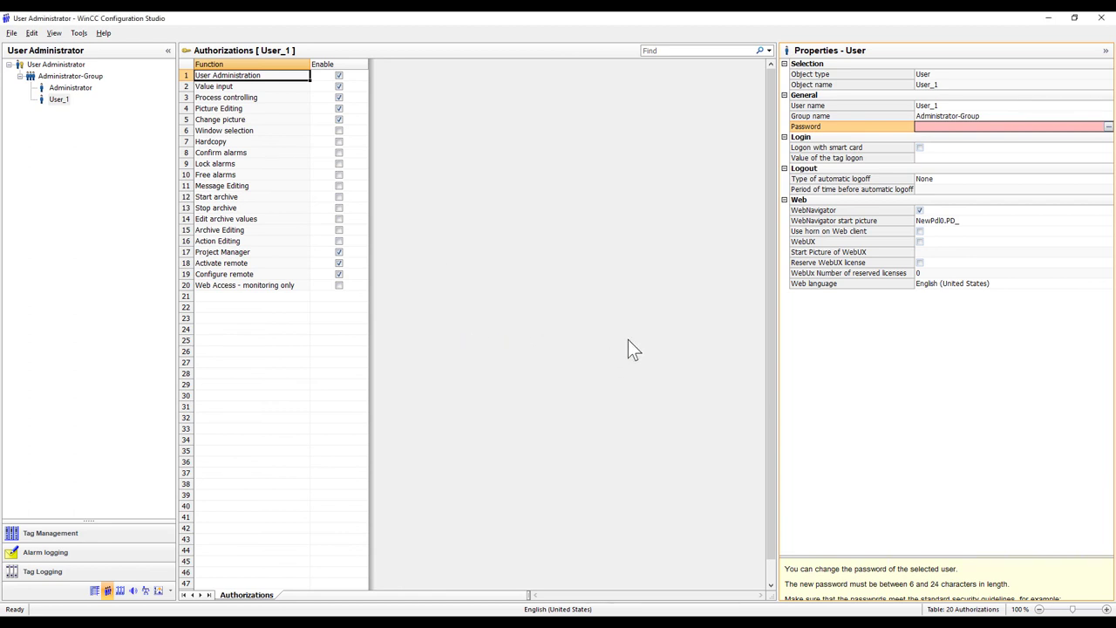
{"action": "left_click", "coordinate": [1101, 17]}
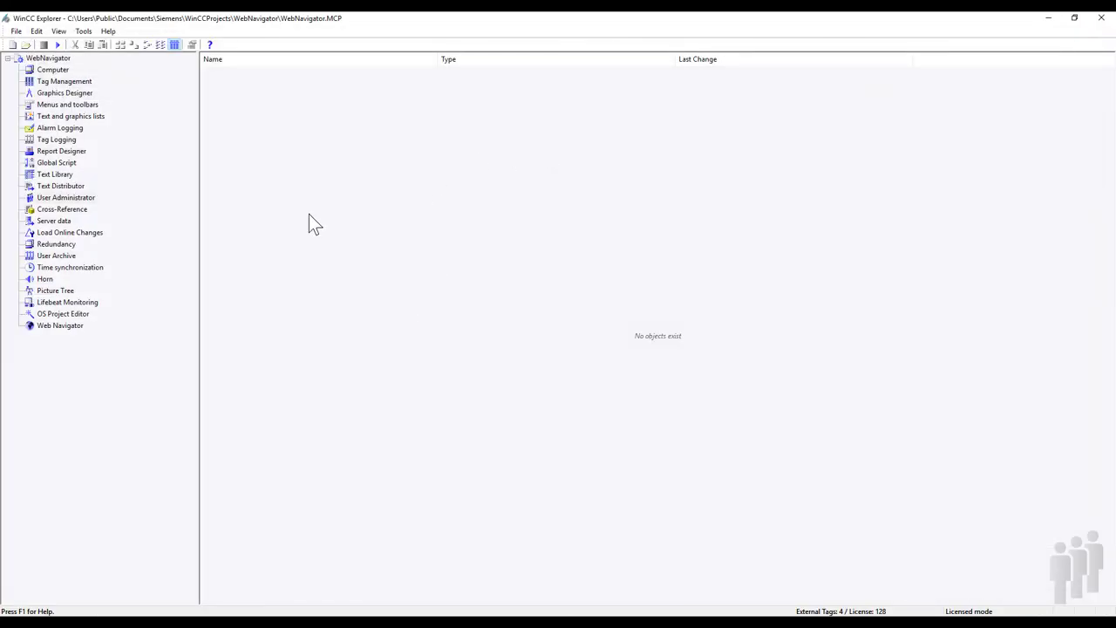
Step: Activate WinCC Runtime with NewPdl0.PDL as the start picture and launch Internet Explorer
{"action": "left_click", "coordinate": [57, 45]}
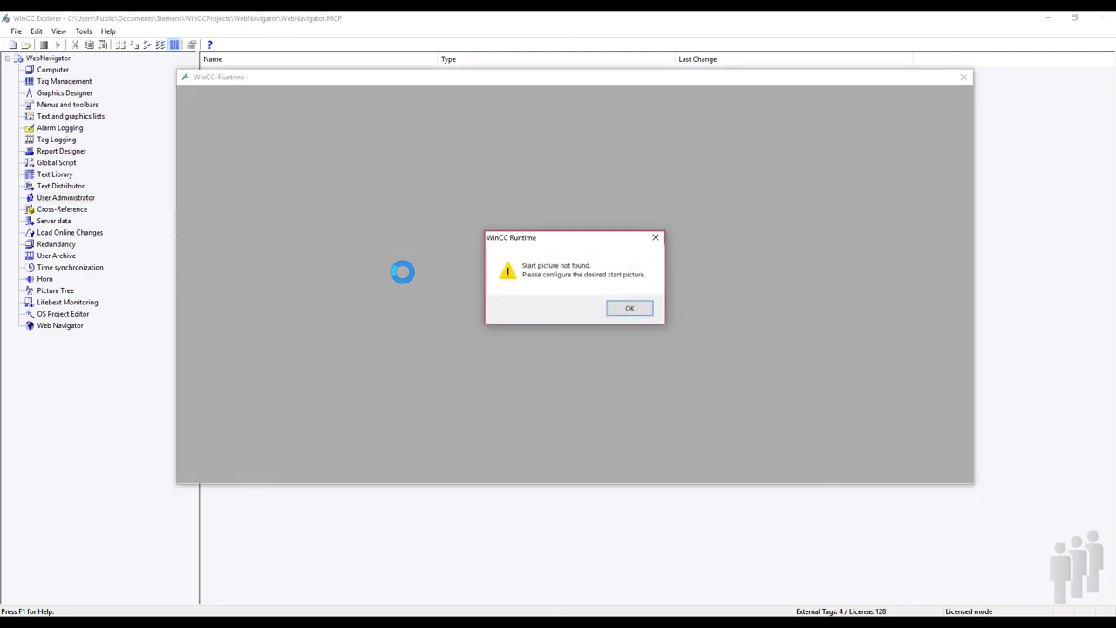
{"action": "left_click", "coordinate": [615, 308]}
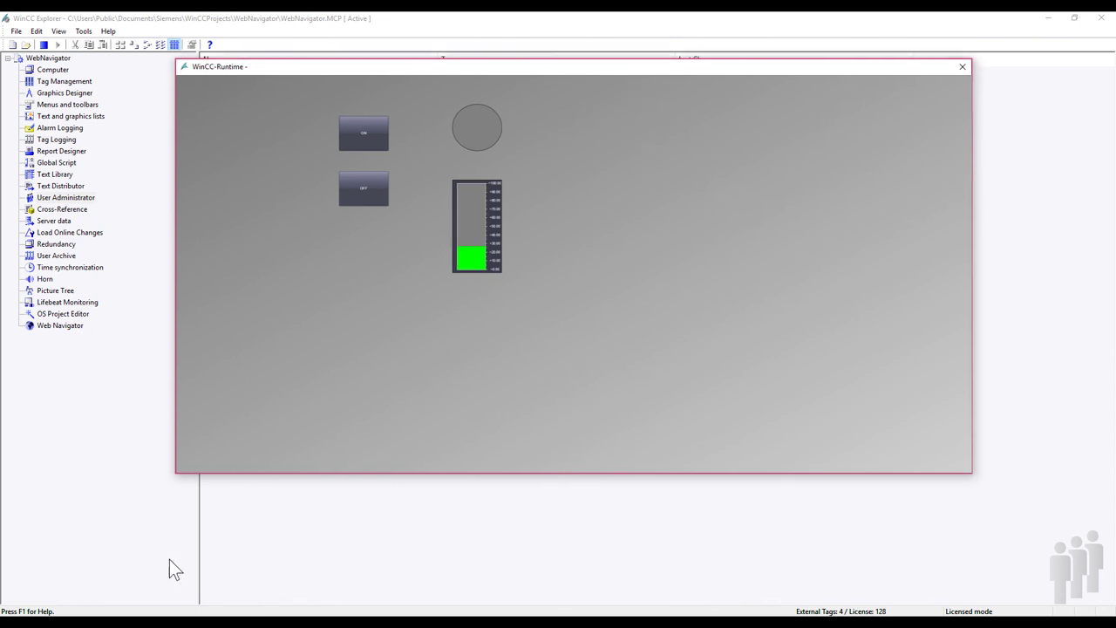
{"action": "key", "text": "super"}
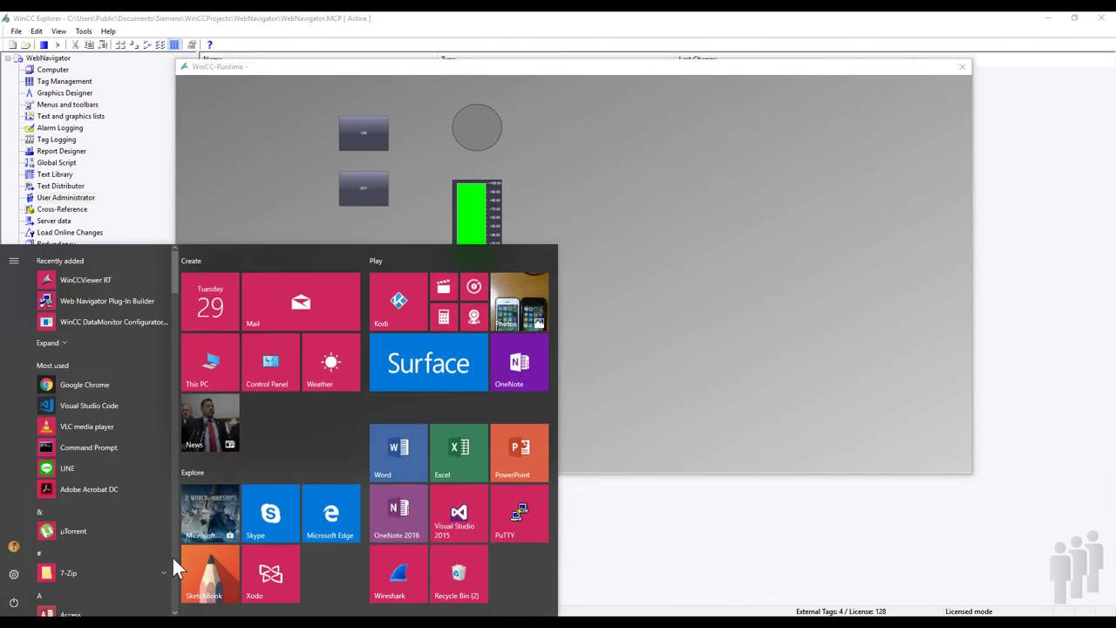
{"action": "type", "text": "internet"}
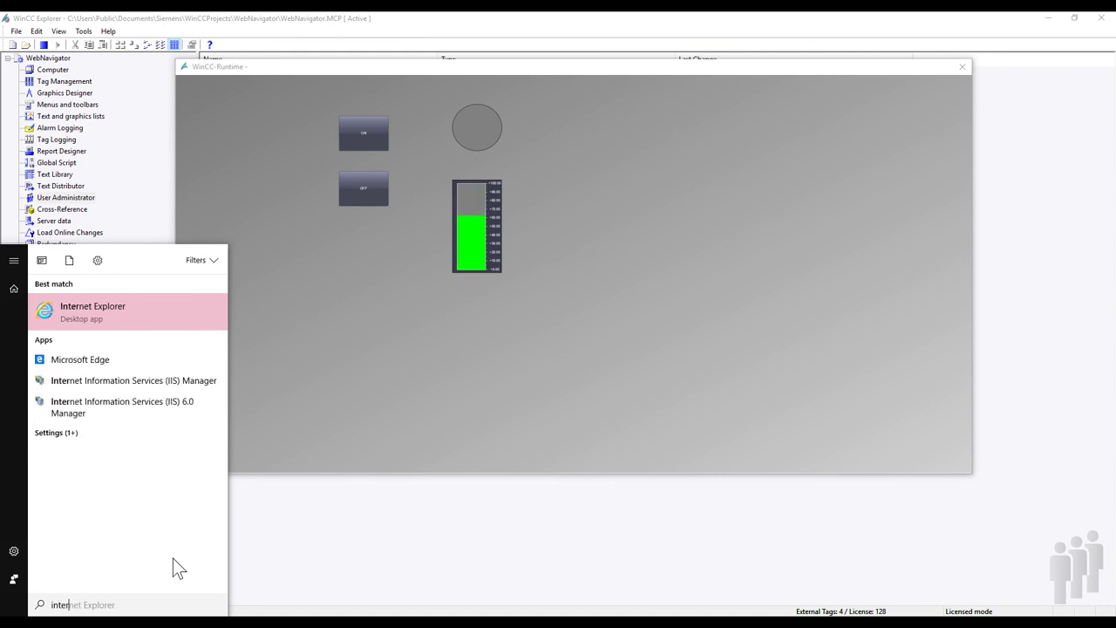
{"action": "left_click", "coordinate": [97, 324]}
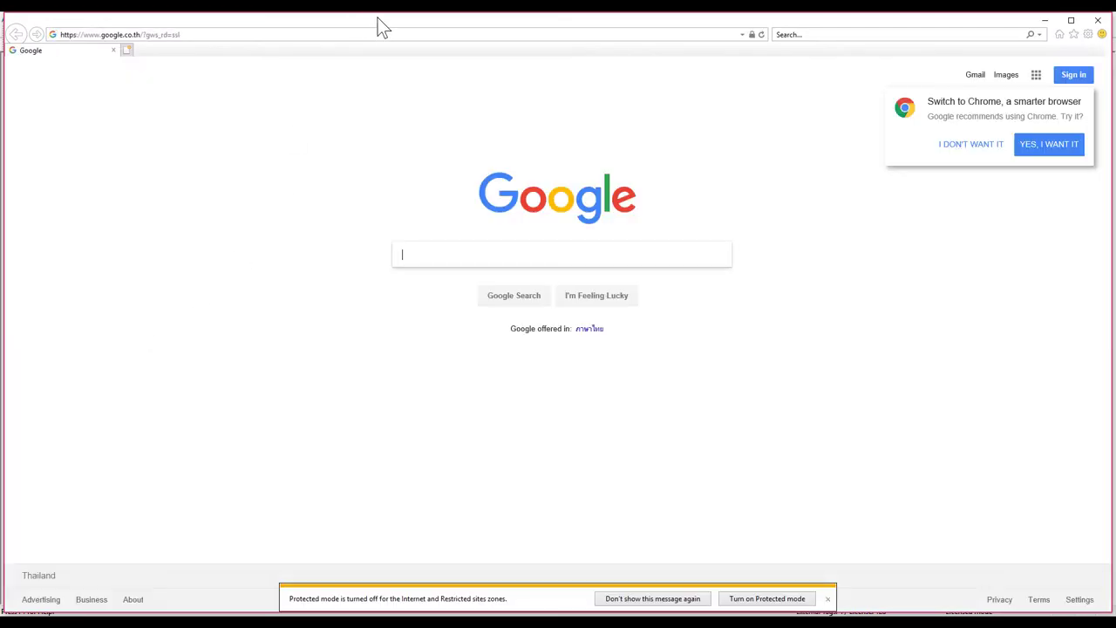
Step: Browse to 192.168.1.51 and log in as User_1 with the account password
{"action": "left_click", "coordinate": [359, 37]}
{"action": "type", "text": "192.168.1.51/"}
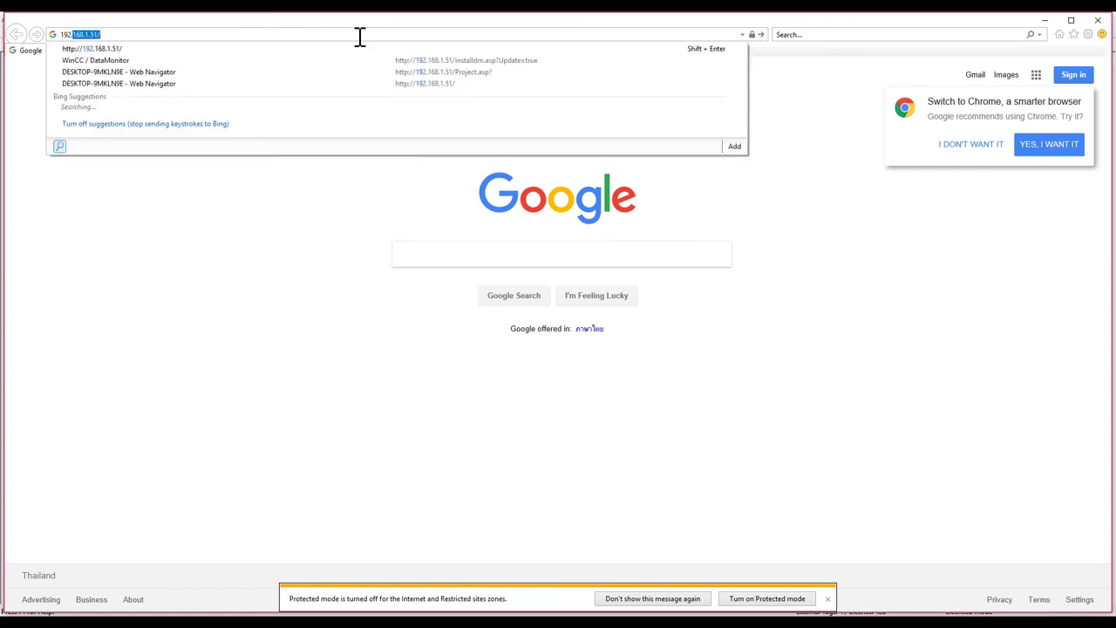
{"action": "key", "text": "Return"}
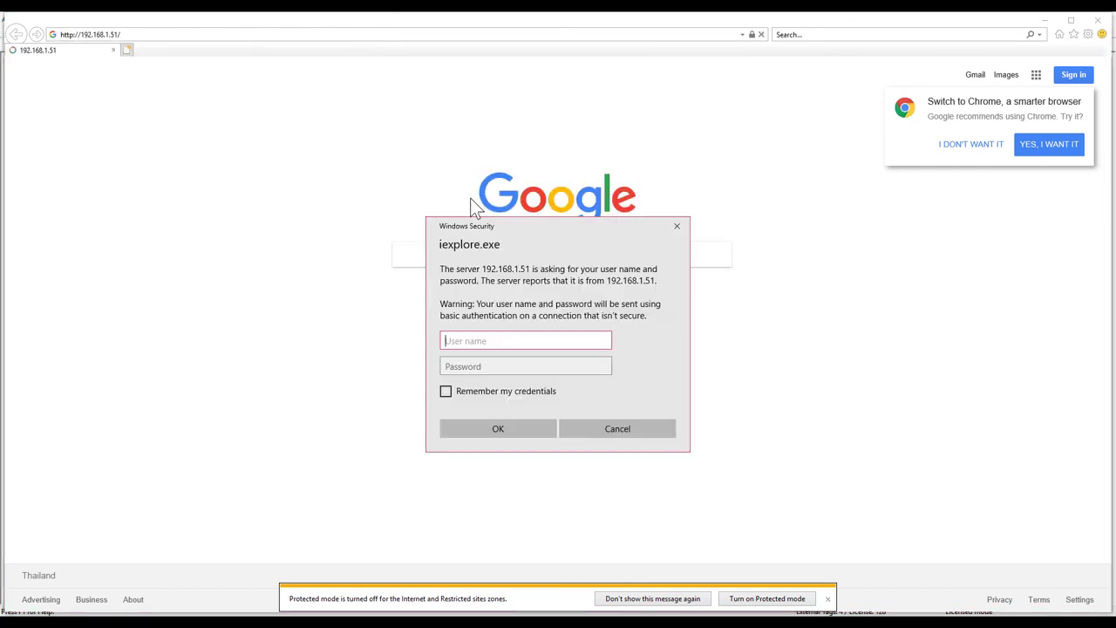
{"action": "type", "text": "User_1"}
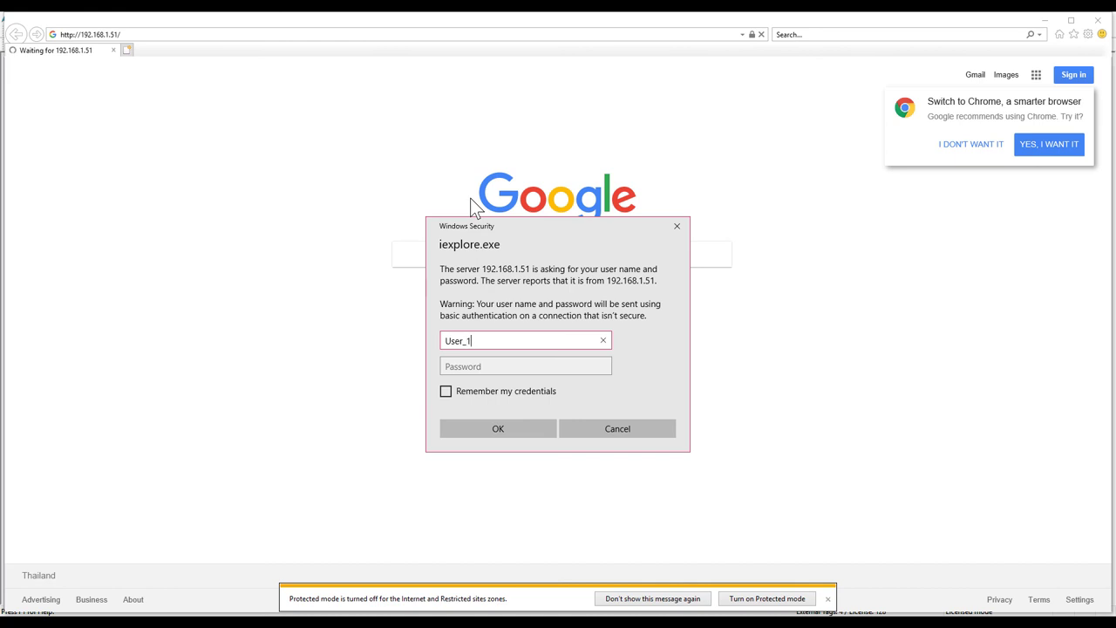
{"action": "key", "text": "Tab"}
{"action": "type", "text": "123456"}
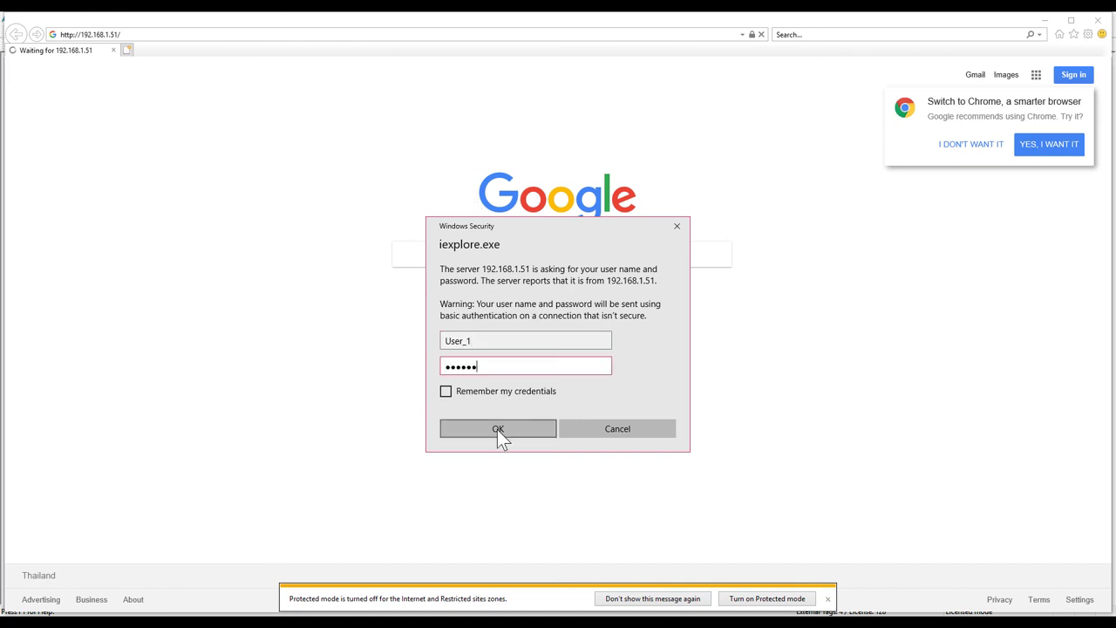
{"action": "left_click", "coordinate": [497, 429]}
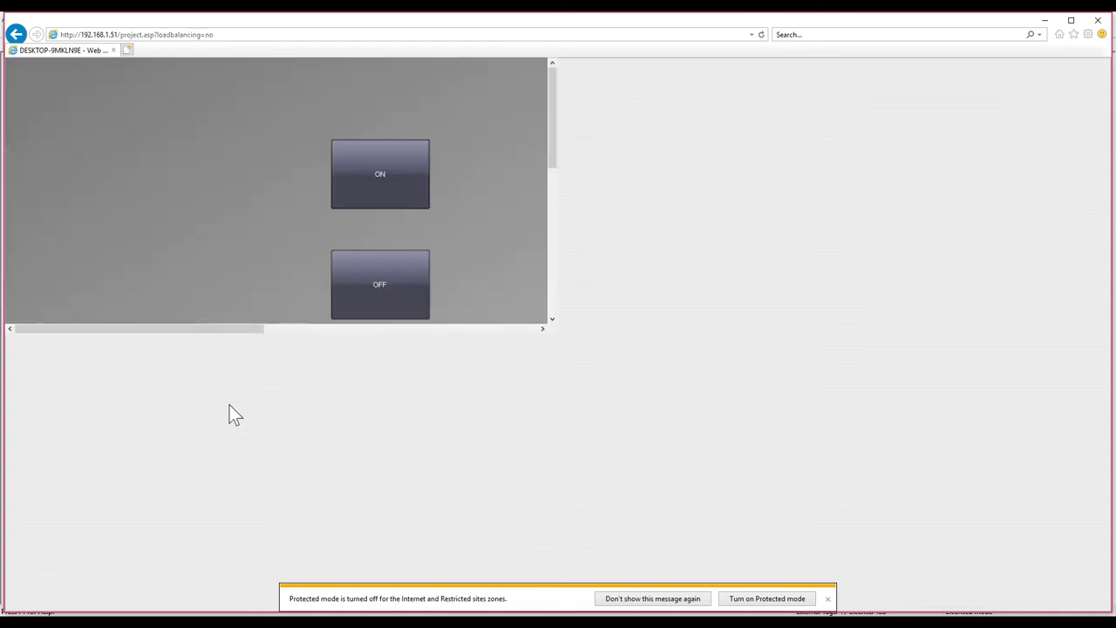
Step: Dismiss the protected mode notice, then shrink and reposition the browser beside WinCC Explorer
{"action": "left_click_drag", "start_coordinate": [236, 329], "coordinate": [327, 329]}
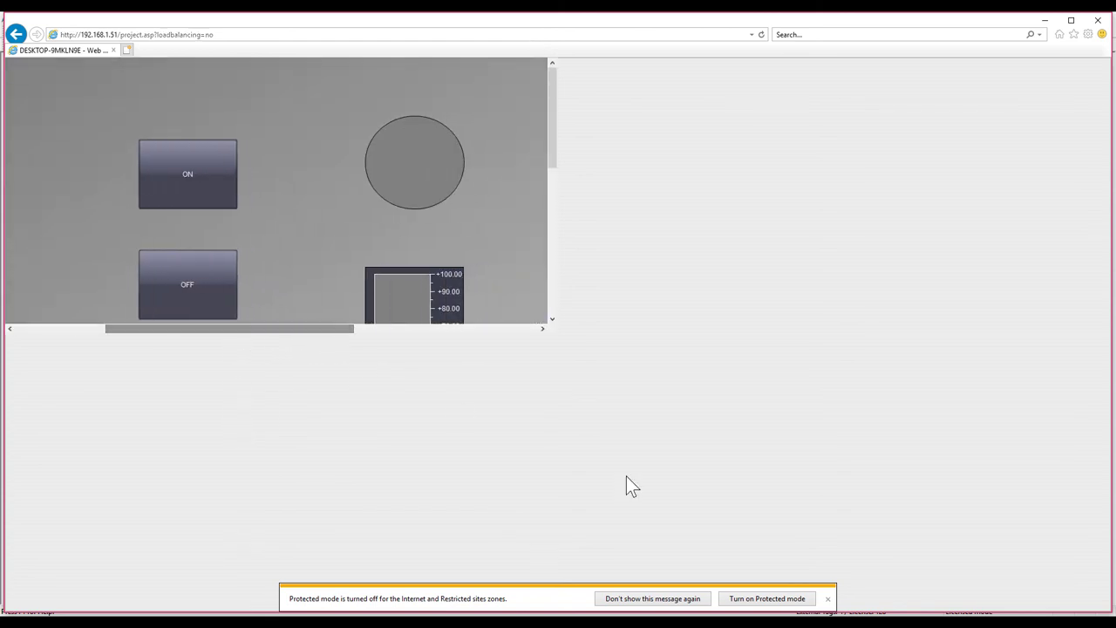
{"action": "left_click", "coordinate": [827, 598]}
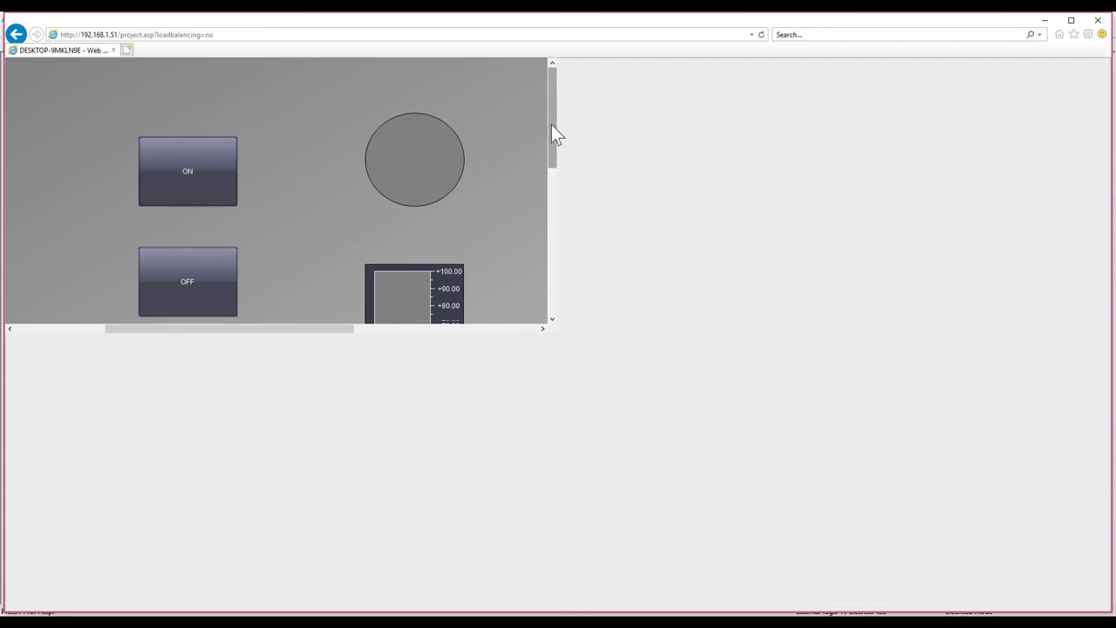
{"action": "mouse_move", "coordinate": [551, 123]}
{"action": "left_mouse_down"}
{"action": "mouse_move", "coordinate": [559, 159]}
{"action": "mouse_move", "coordinate": [560, 137]}
{"action": "left_mouse_up"}
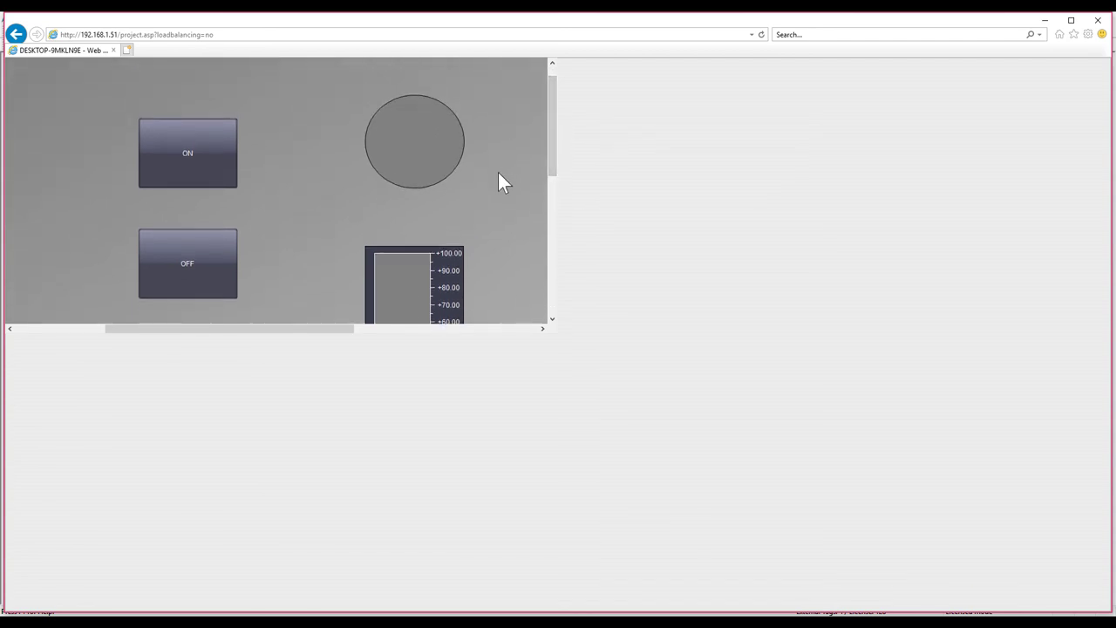
{"action": "scroll", "coordinate": [497, 170], "scroll_direction": "down", "scroll_amount": 3}
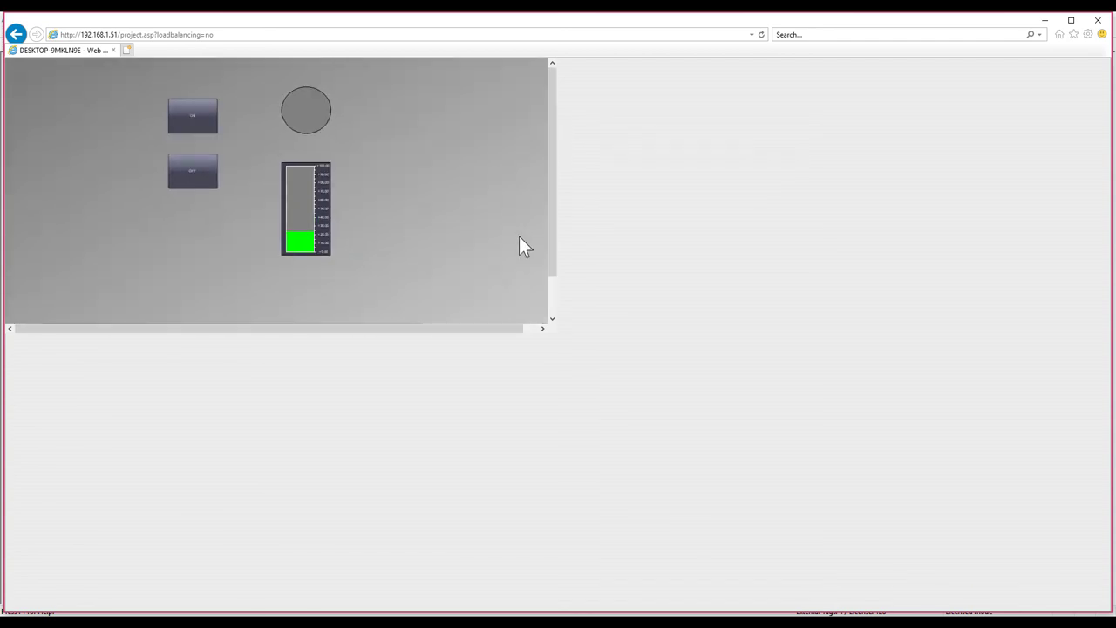
{"action": "left_click_drag", "start_coordinate": [503, 329], "coordinate": [535, 326]}
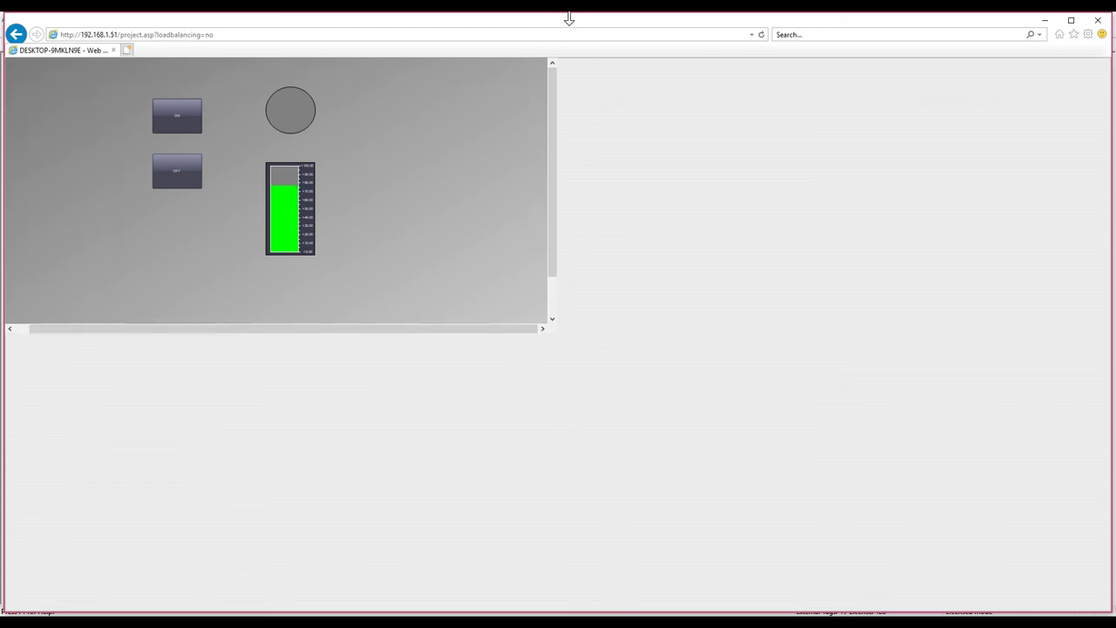
{"action": "left_click_drag", "start_coordinate": [600, 31], "coordinate": [542, 67]}
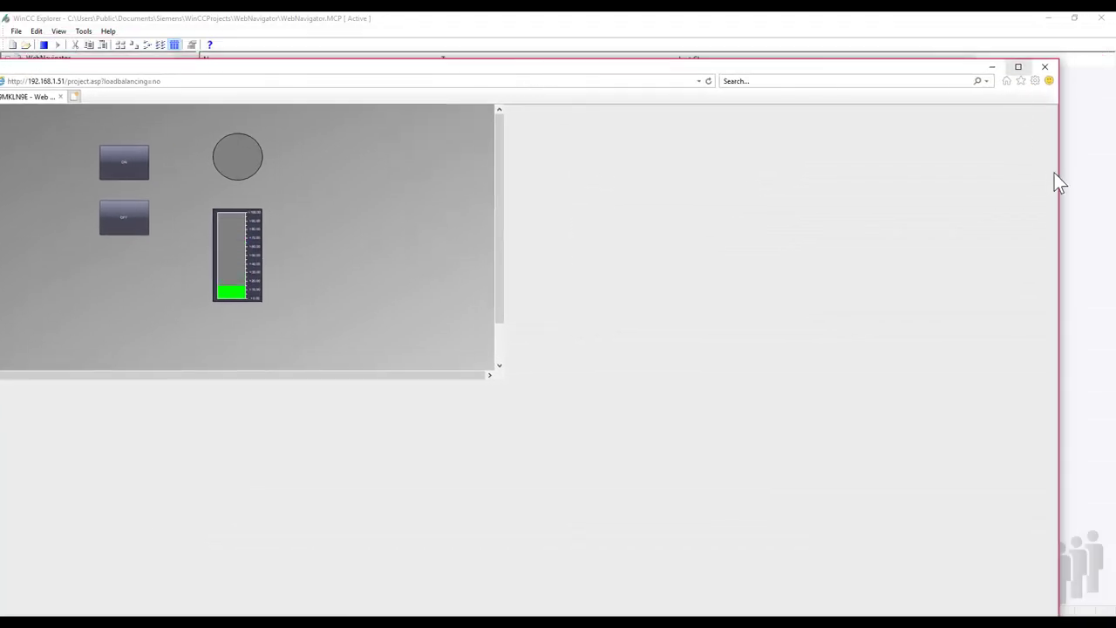
{"action": "left_click_drag", "start_coordinate": [1058, 171], "coordinate": [912, 178]}
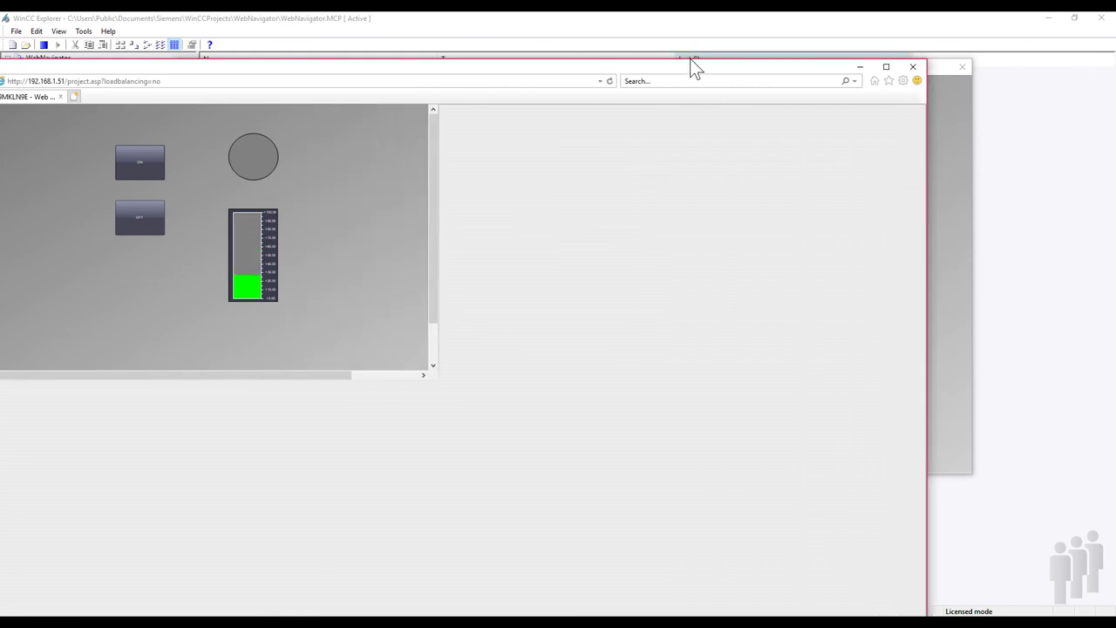
{"action": "left_click_drag", "start_coordinate": [692, 67], "coordinate": [874, 65]}
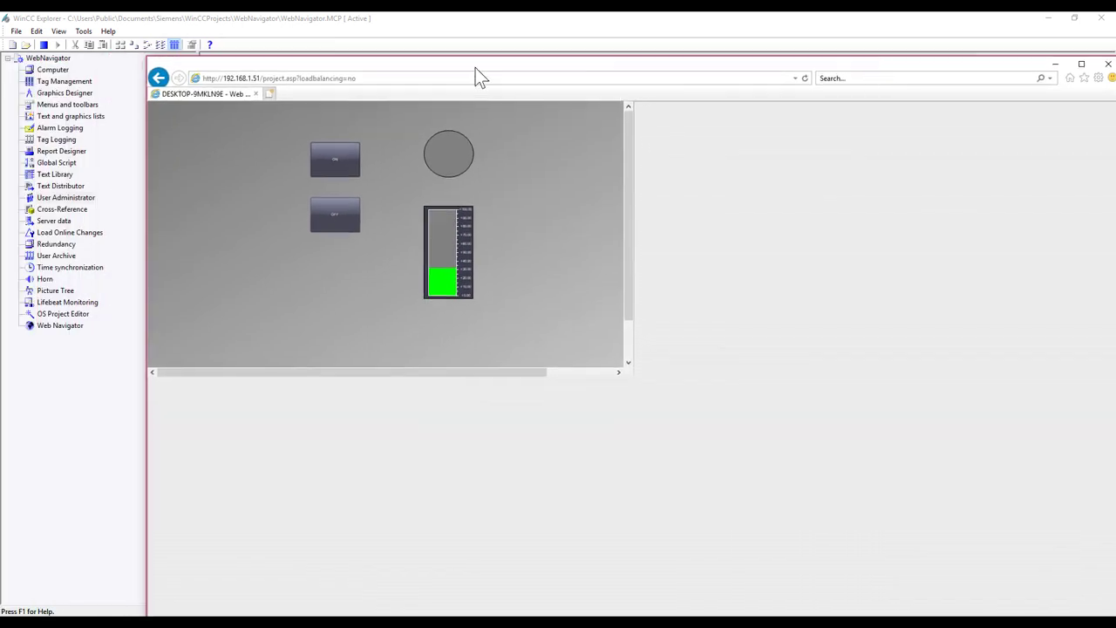
{"action": "left_click_drag", "start_coordinate": [475, 67], "coordinate": [877, 227]}
{"action": "left_click", "coordinate": [767, 19]}
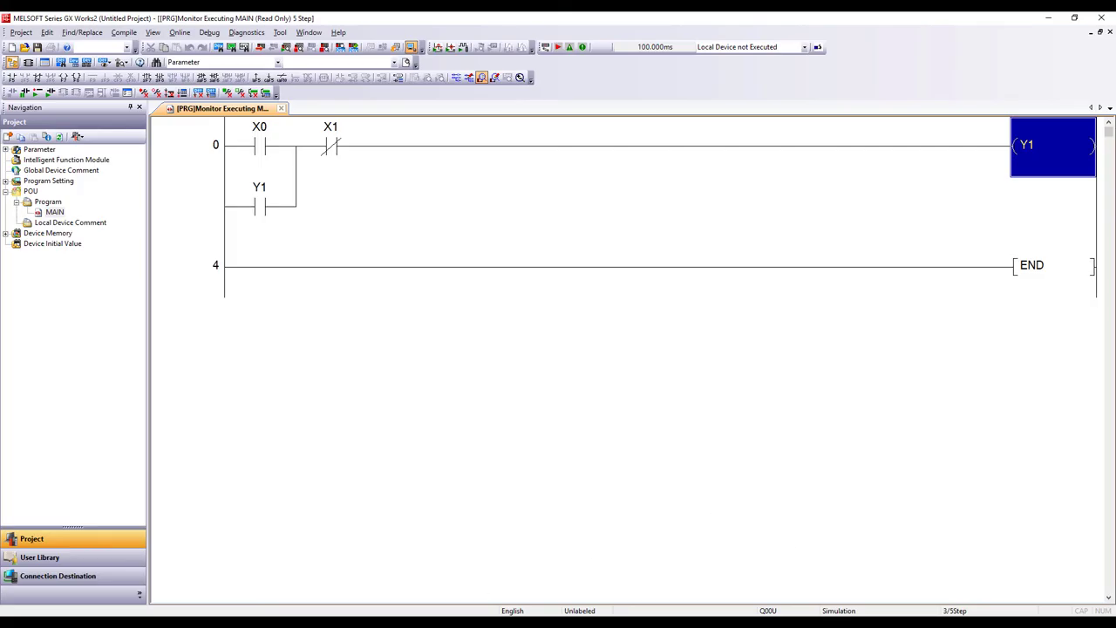
Step: Place the browser beside the monitored ladder and toggle the lamp ON, OFF, ON, OFF
{"action": "key", "text": "alt+Tab"}
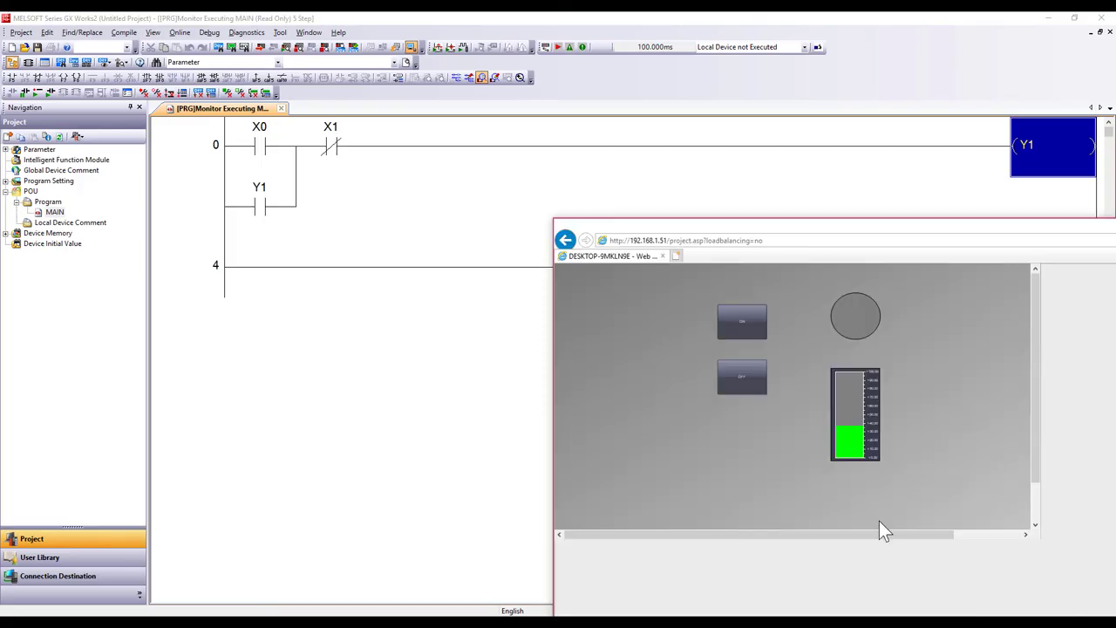
{"action": "left_click_drag", "start_coordinate": [837, 225], "coordinate": [879, 262]}
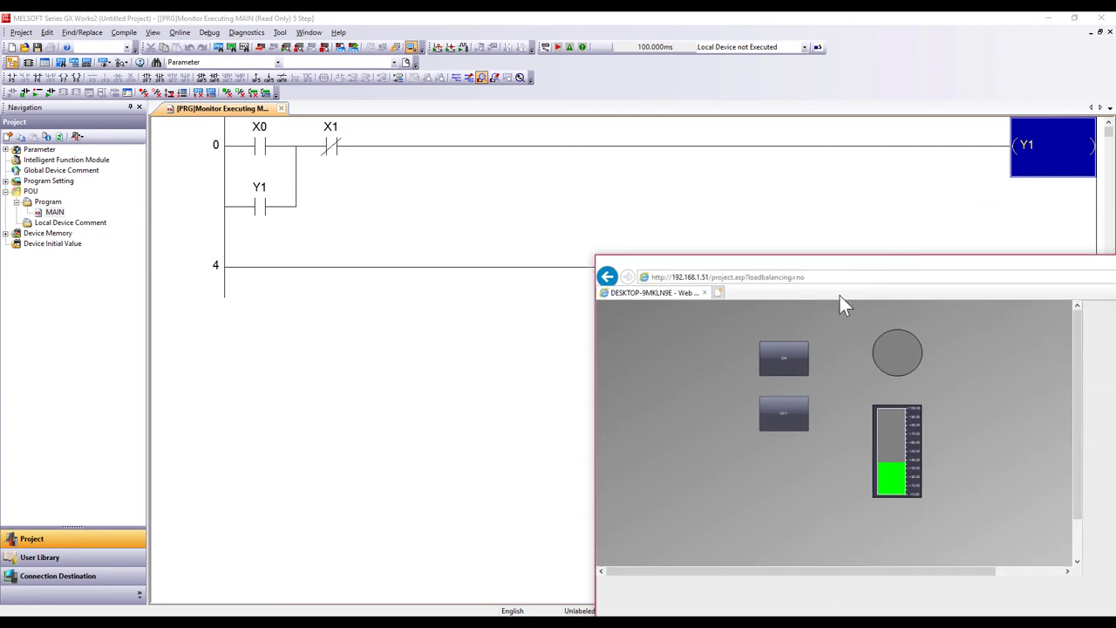
{"action": "left_click", "coordinate": [782, 374]}
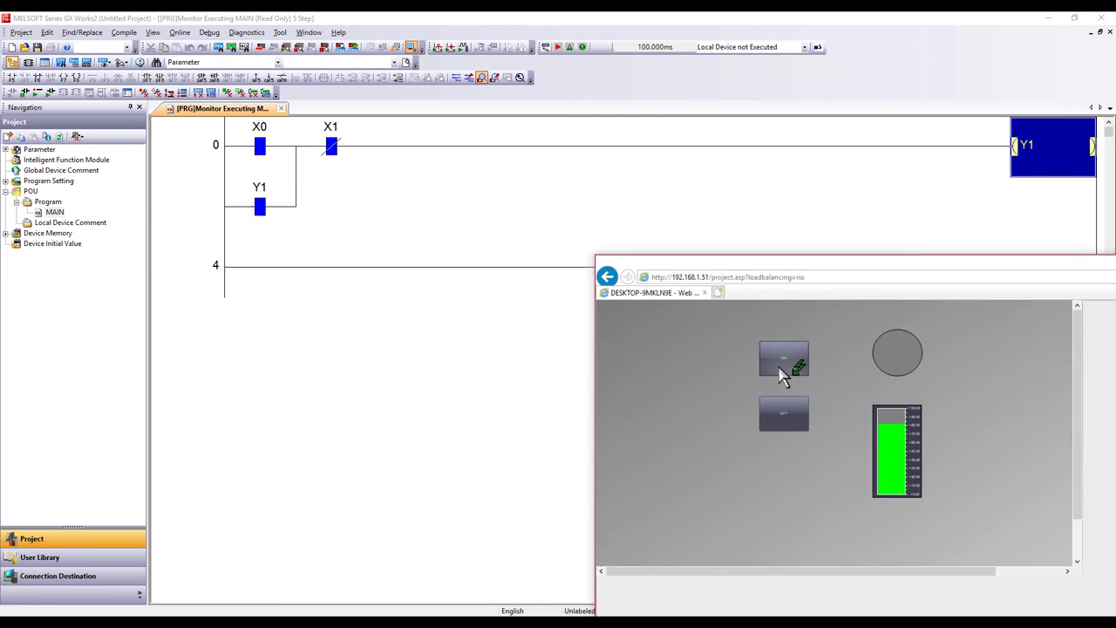
{"action": "left_click", "coordinate": [798, 415]}
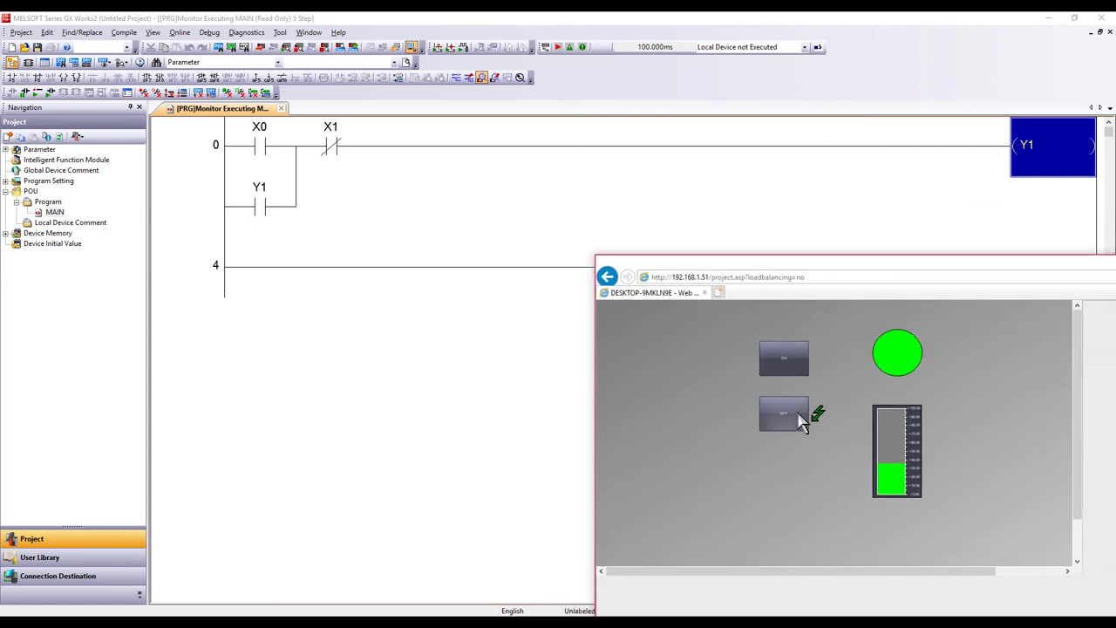
{"action": "left_click", "coordinate": [793, 363]}
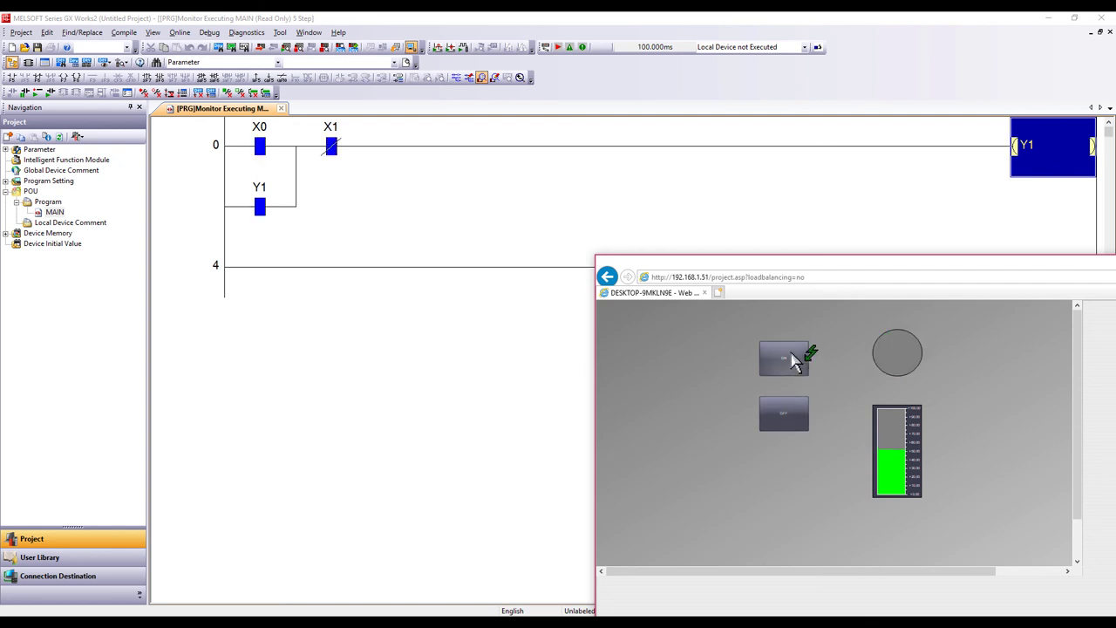
{"action": "left_click", "coordinate": [792, 427]}
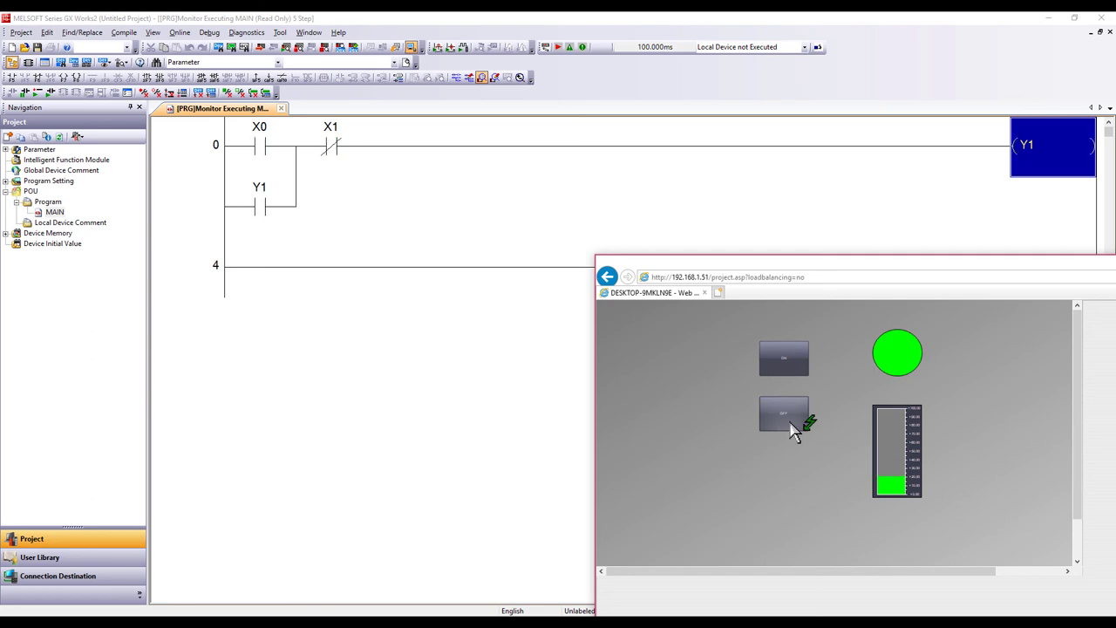